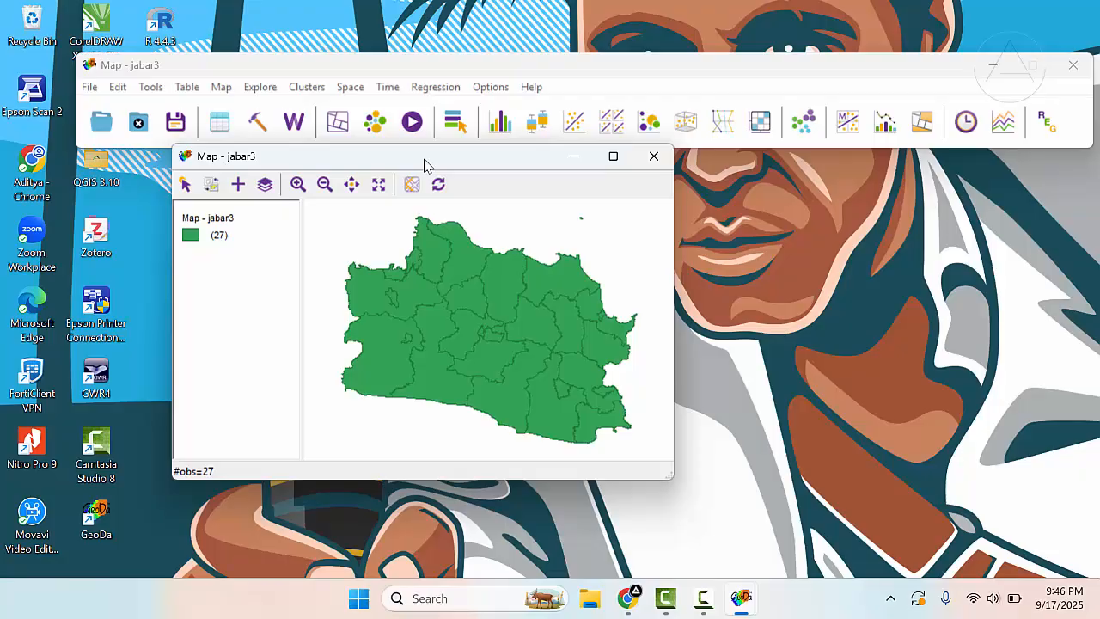
- Examine the jabar3 attribute table across its regency names and variable columns, and close it
mouse_move(423, 164)
left_mouse_down()
mouse_move(459, 128)
mouse_move(458, 172)
mouse_move(432, 171)
left_mouse_up()
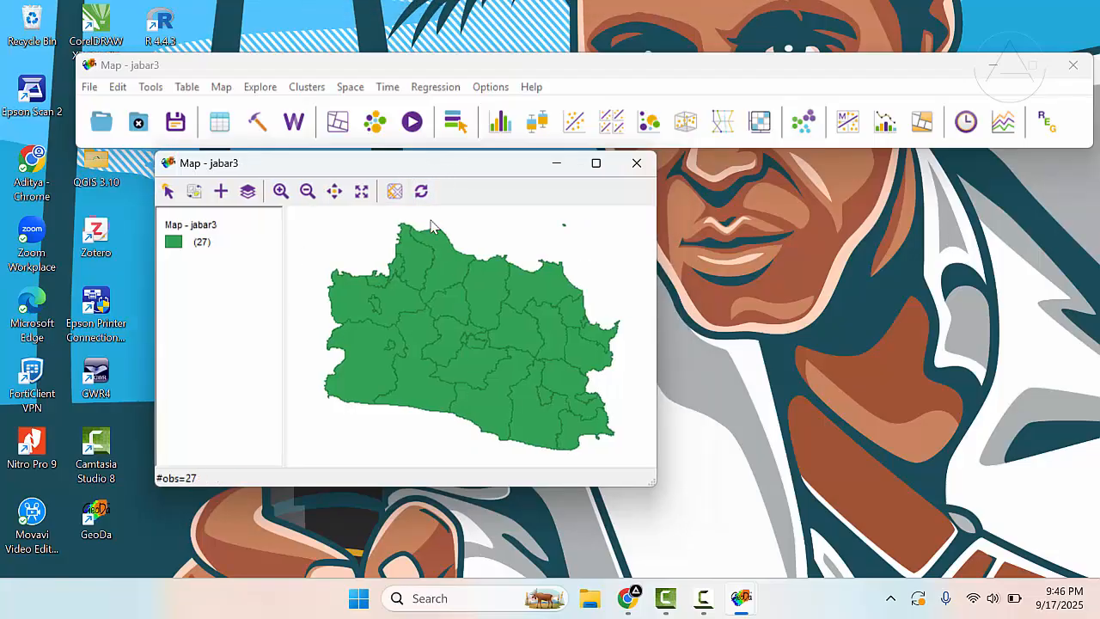
left_click(220, 121)
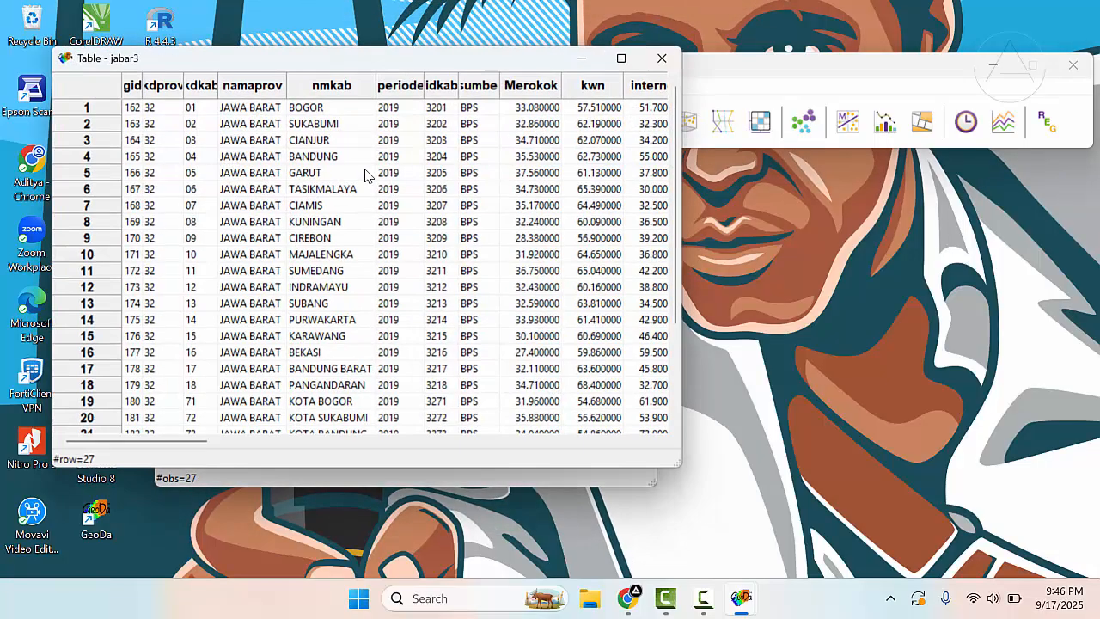
scroll(424, 209, "right", 5)
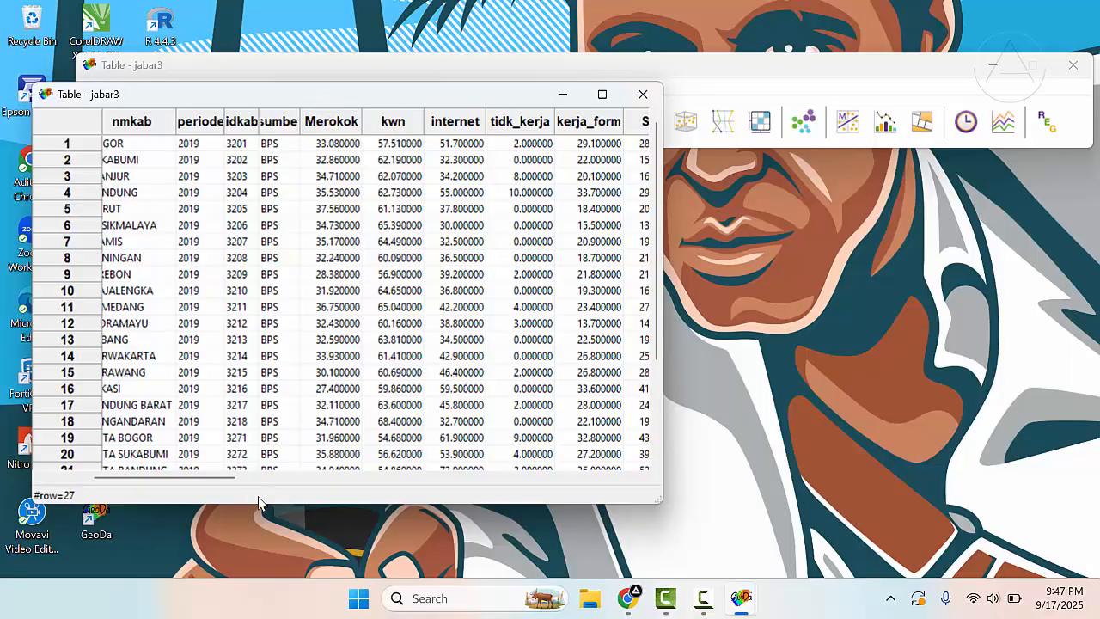
left_click_drag(229, 479, 242, 483)
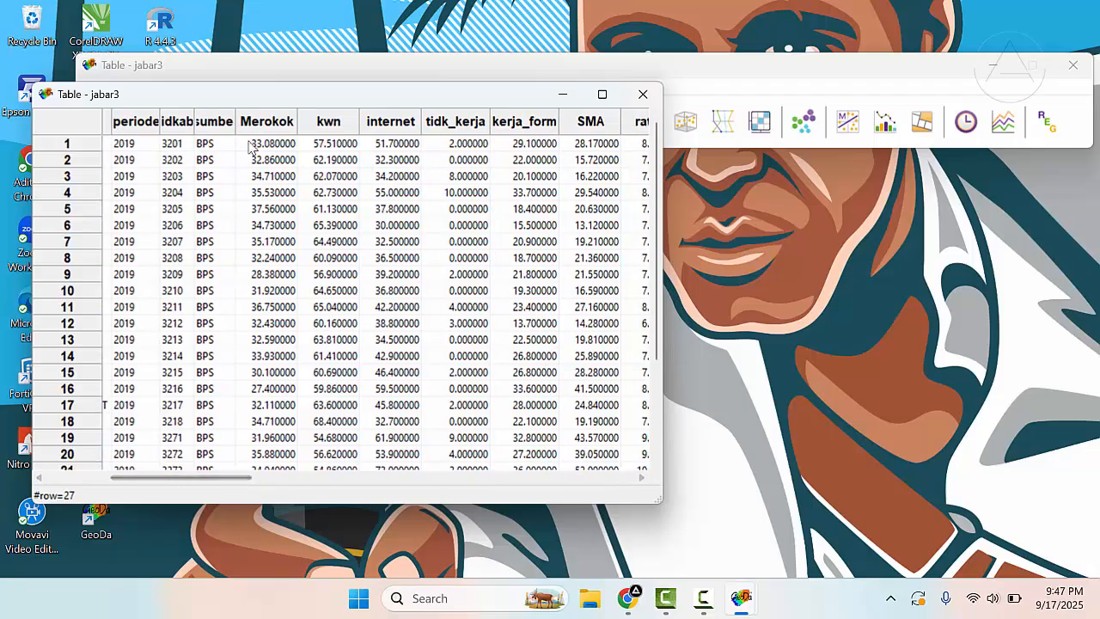
left_click_drag(215, 487, 423, 484)
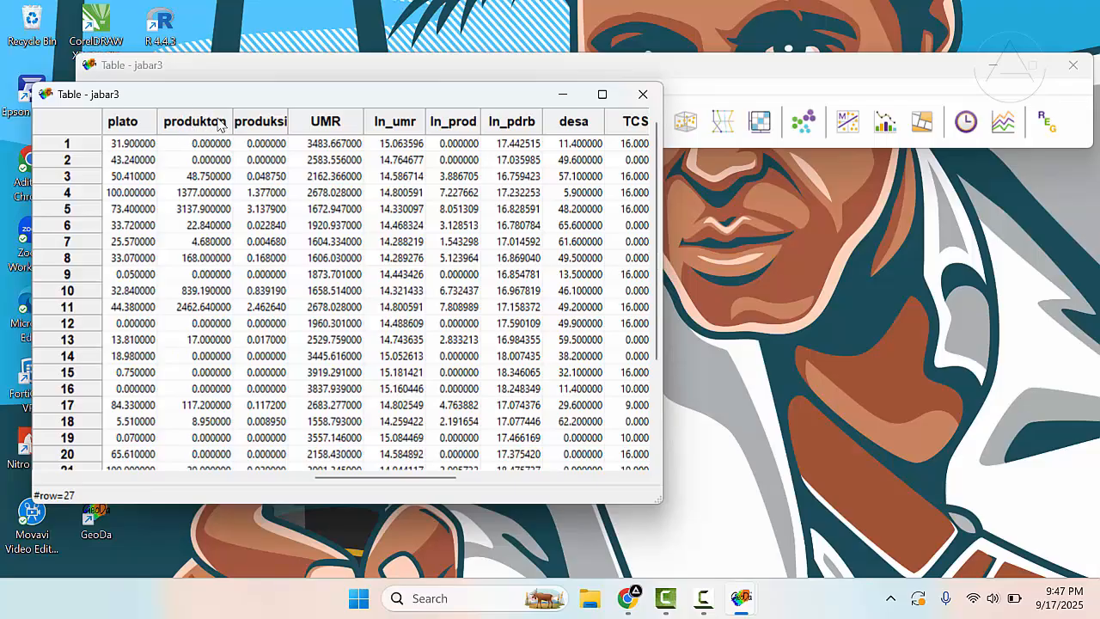
left_click_drag(416, 478, 175, 485)
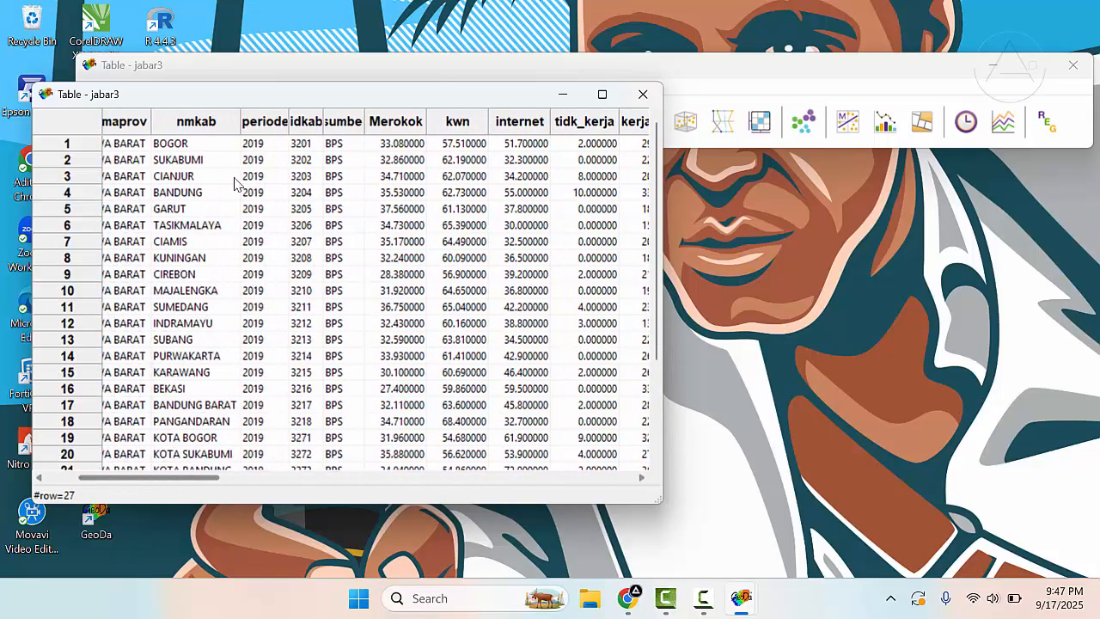
left_click_drag(244, 101, 390, 140)
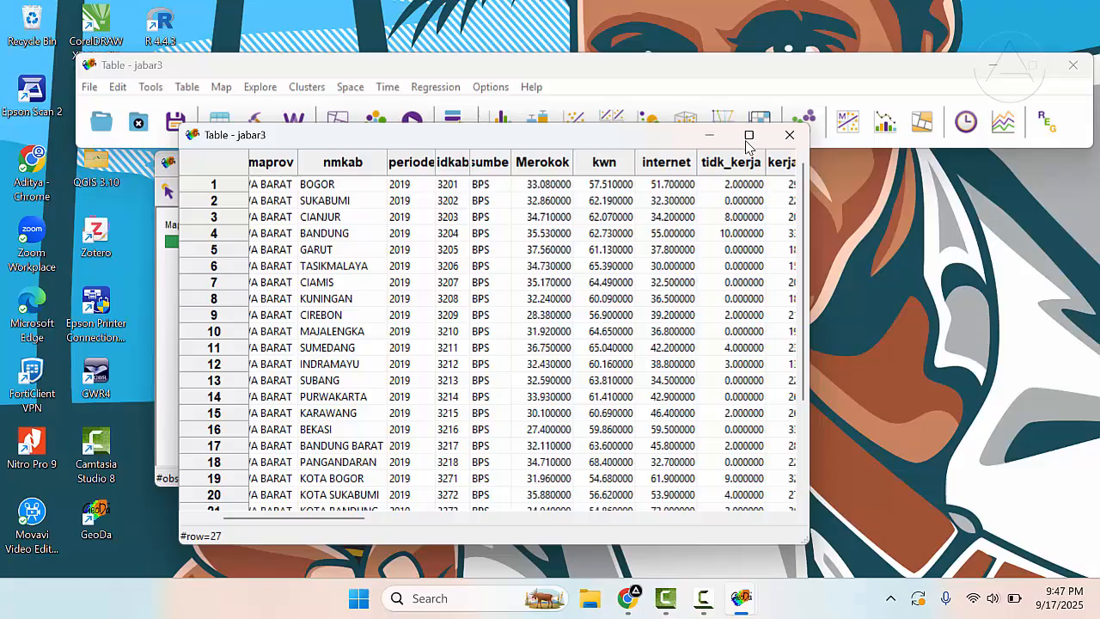
left_click(790, 135)
- Start creating a new spatial weights file in the Weights Manager with kdkab as the ID variable
left_click(150, 88)
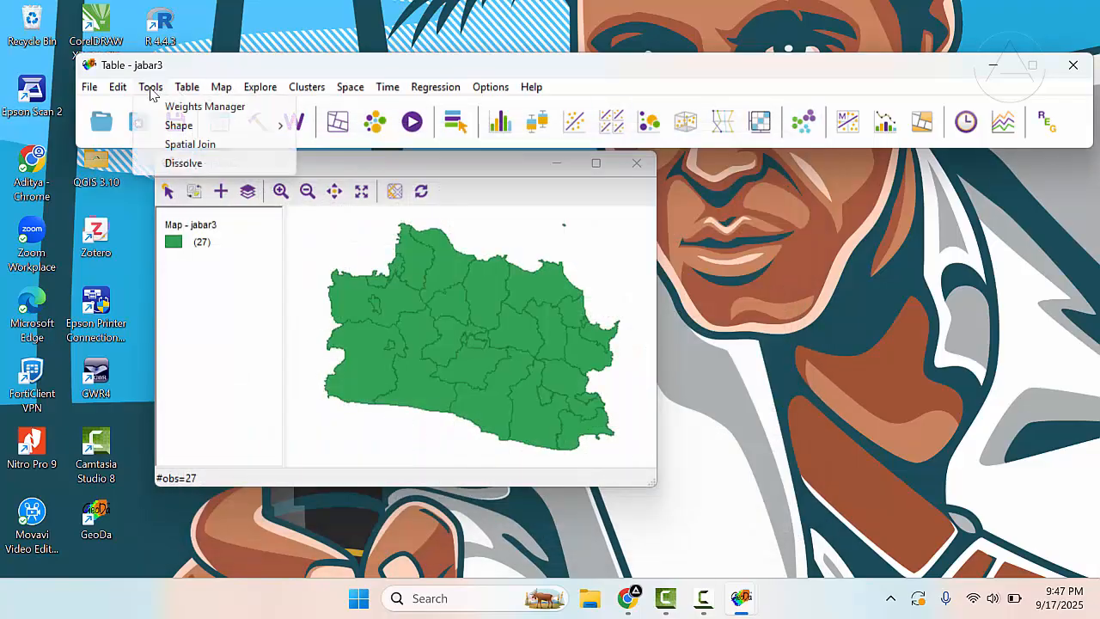
left_click(169, 107)
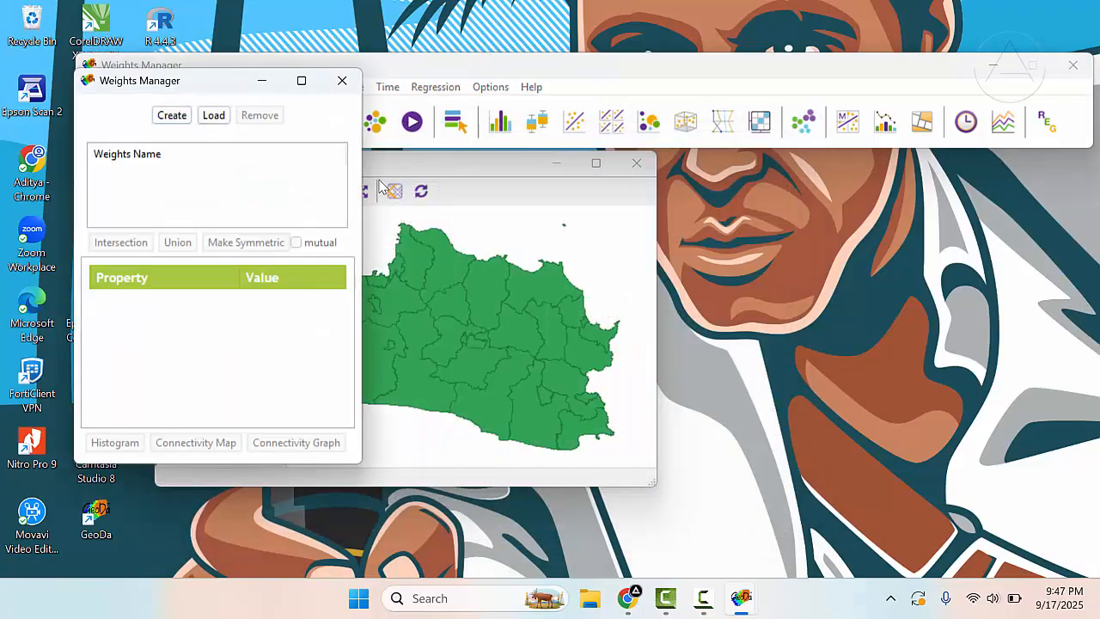
left_click_drag(209, 87, 359, 117)
left_click(327, 147)
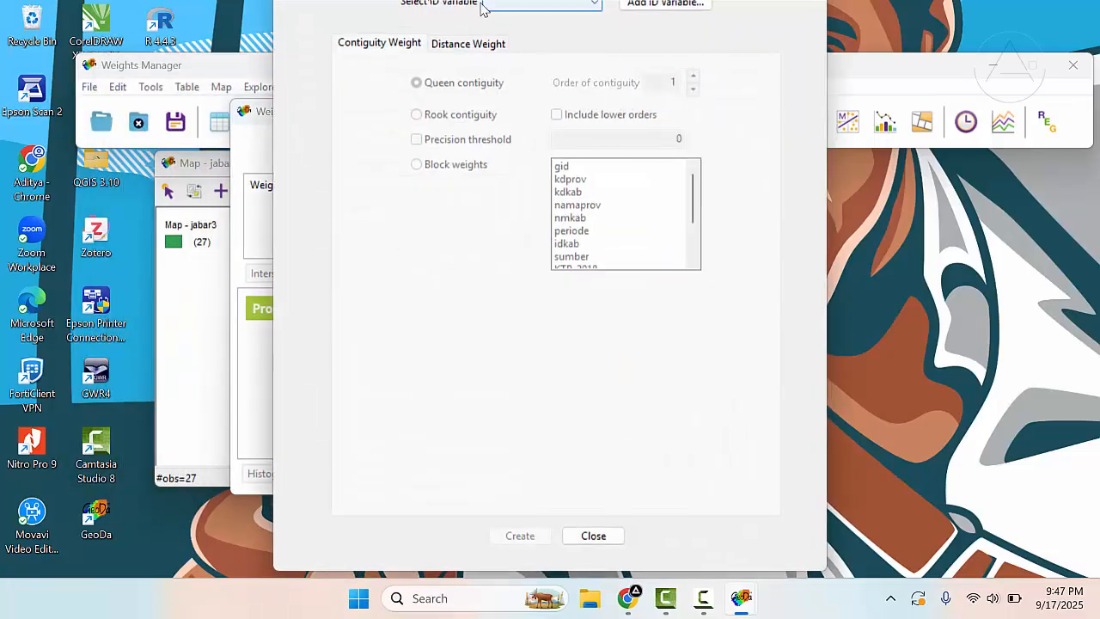
left_click(510, 5)
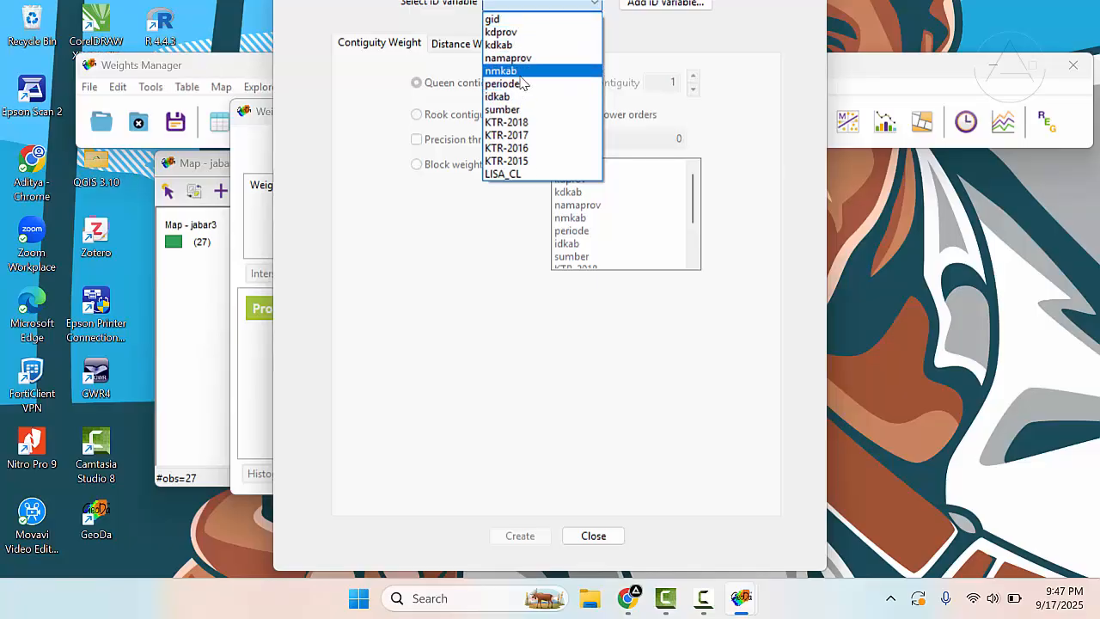
left_click(515, 44)
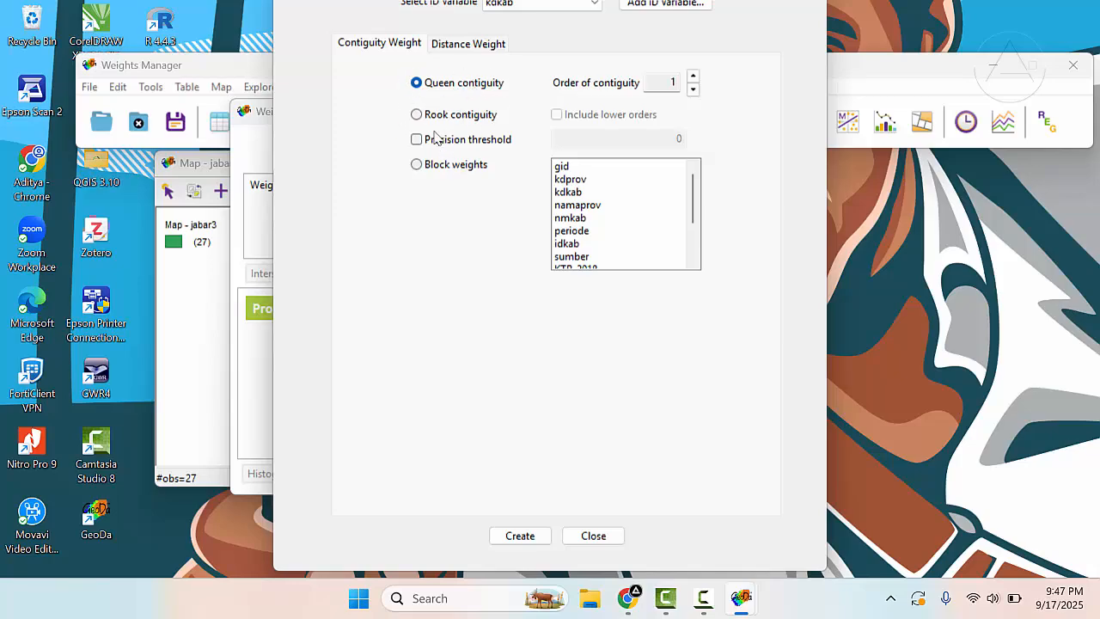
- Create queen contiguity weights of order 1 and save them as jabar3.gal, replacing the existing file
left_click(453, 48)
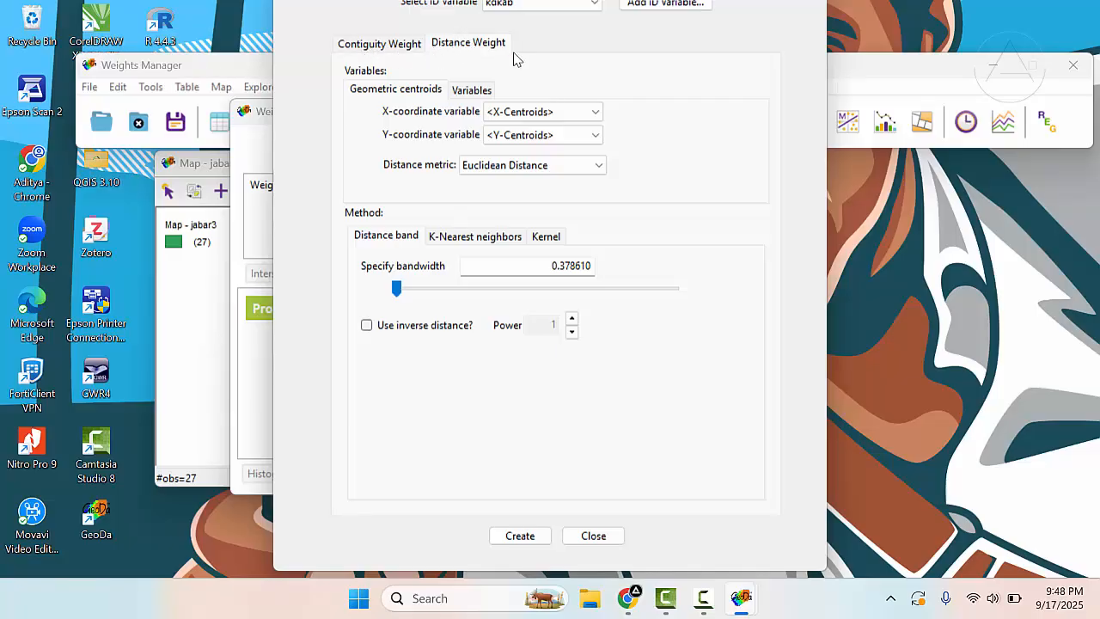
left_click(363, 50)
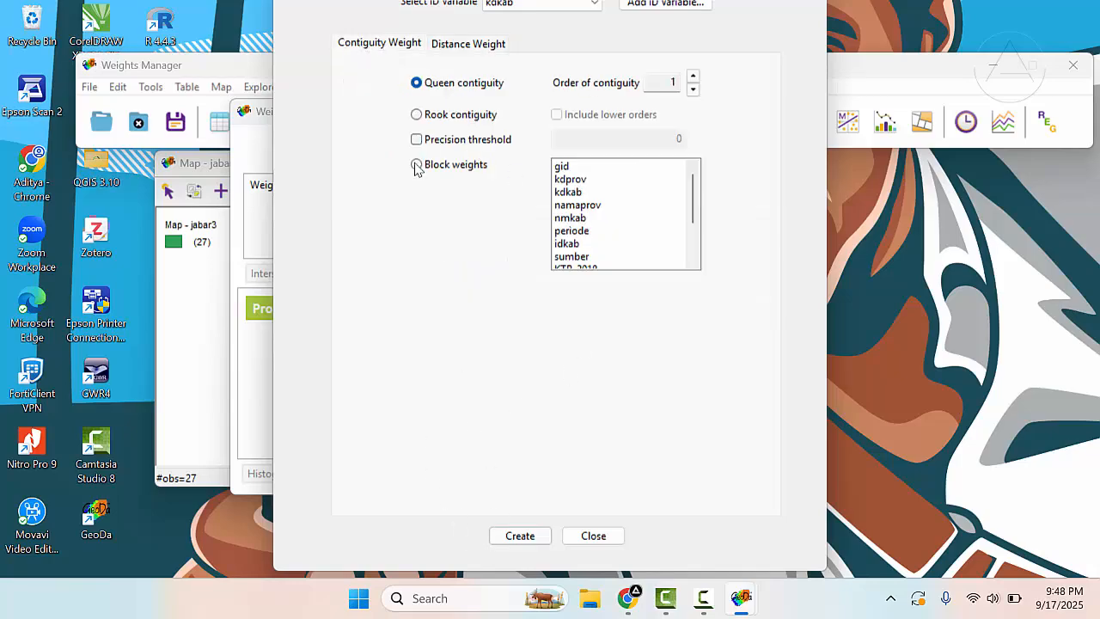
left_click(520, 536)
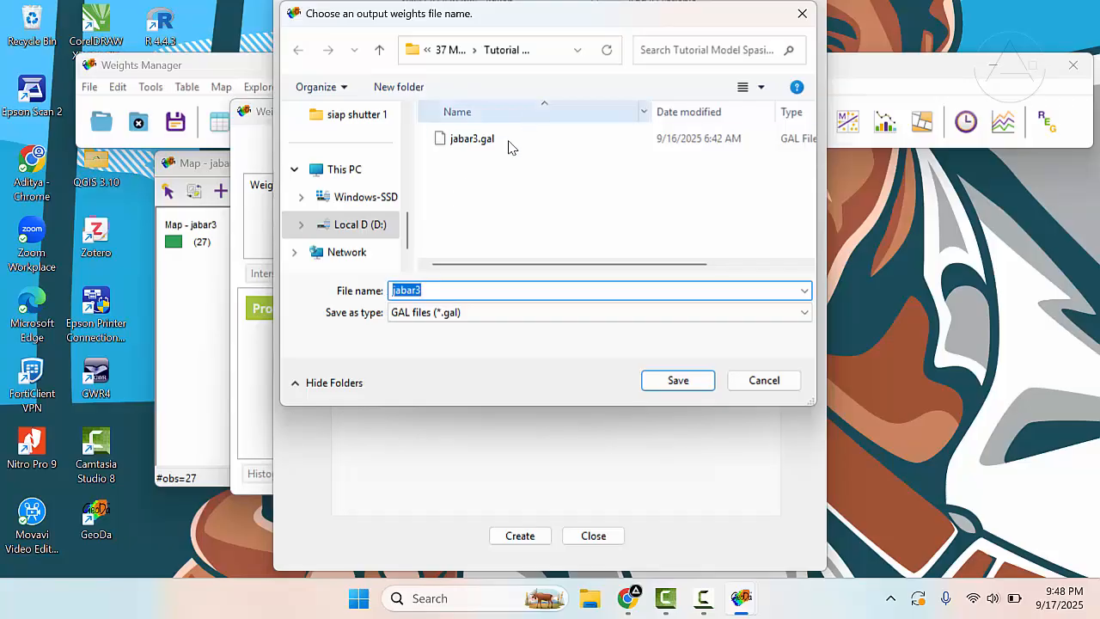
left_click(678, 380)
left_click(593, 299)
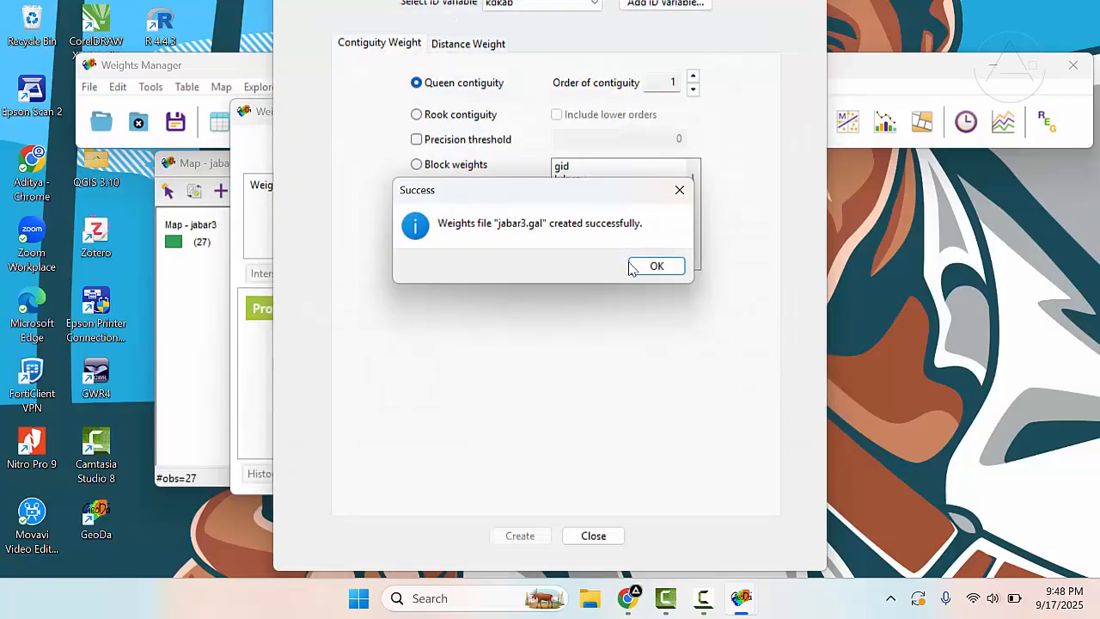
left_click(658, 266)
left_click(594, 534)
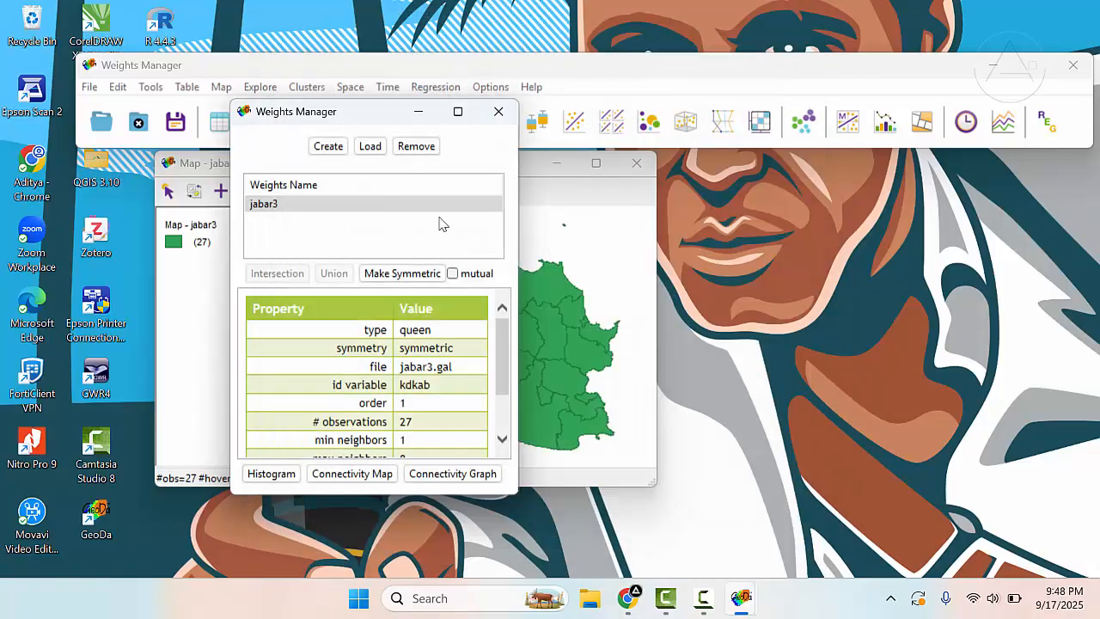
- Examine the connectivity graph of the jabar3 weights by selecting several regions to see their neighbors, and close the graph
left_click_drag(373, 126, 184, 121)
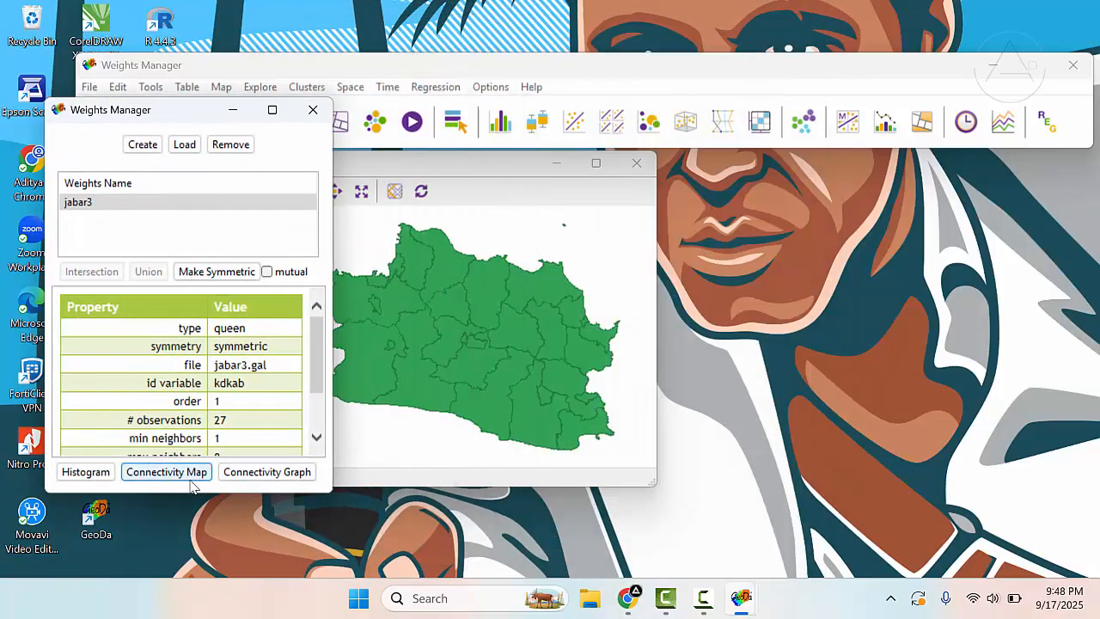
left_click(240, 476)
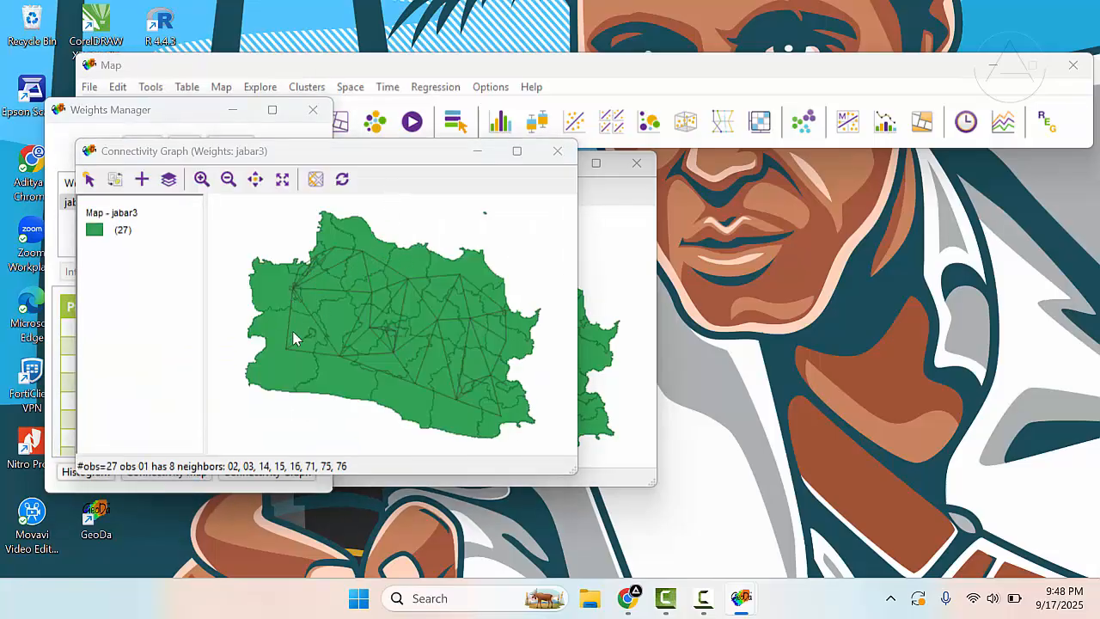
left_click(290, 352)
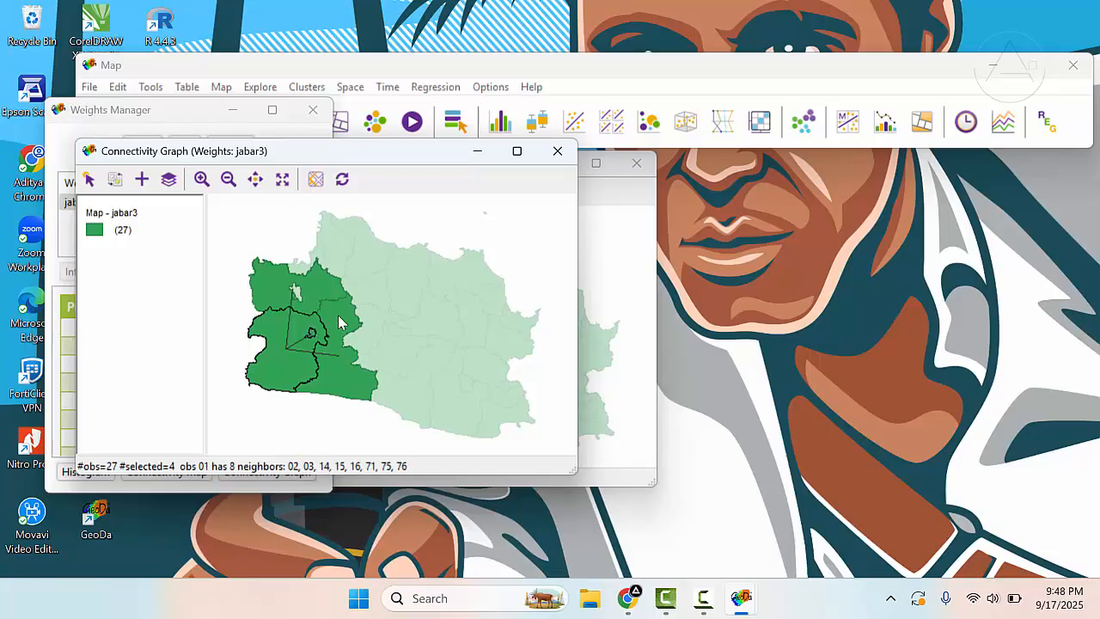
left_click(340, 323)
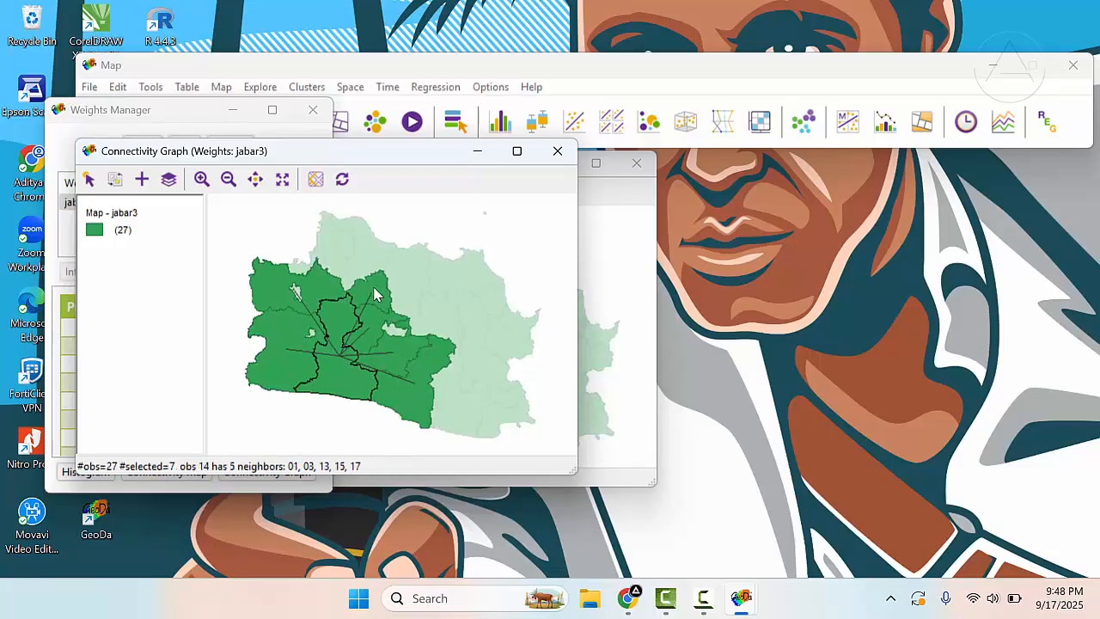
left_click_drag(384, 151, 542, 160)
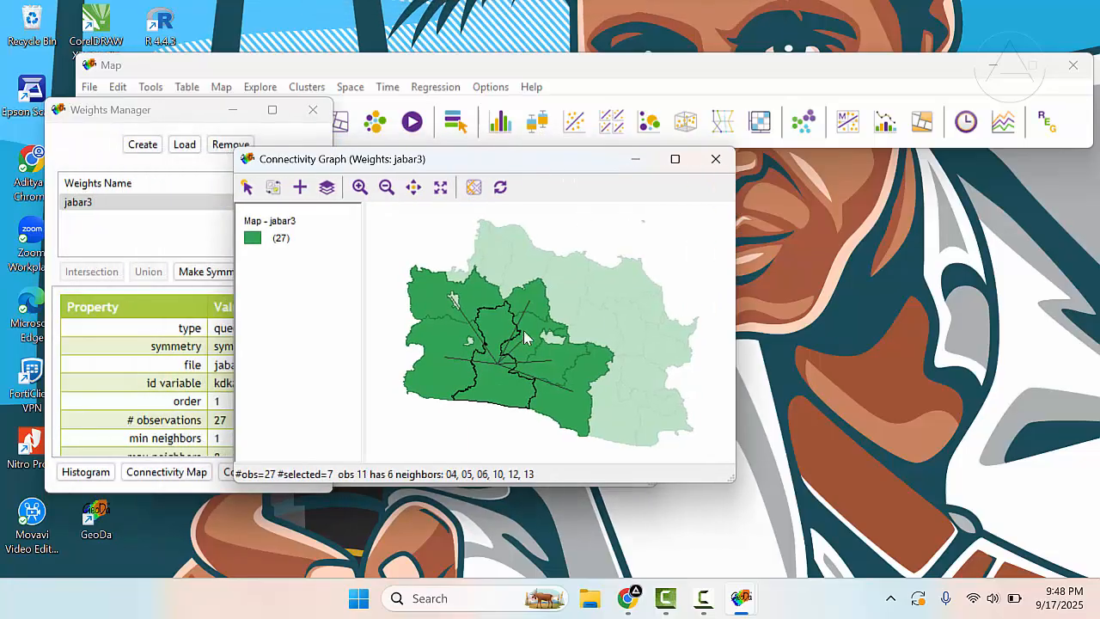
left_click(562, 276)
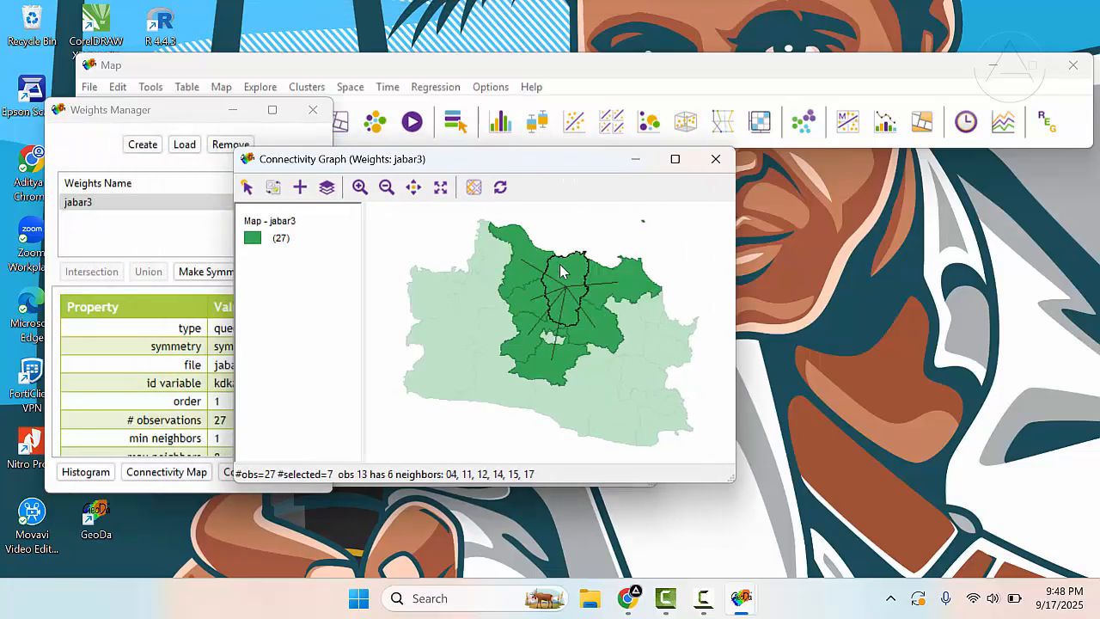
left_click(714, 159)
left_click_drag(185, 109, 795, 144)
- Switch to File Explorer and open the Logo tutorial folder inside folder E on Local D (D:)
left_click(589, 600)
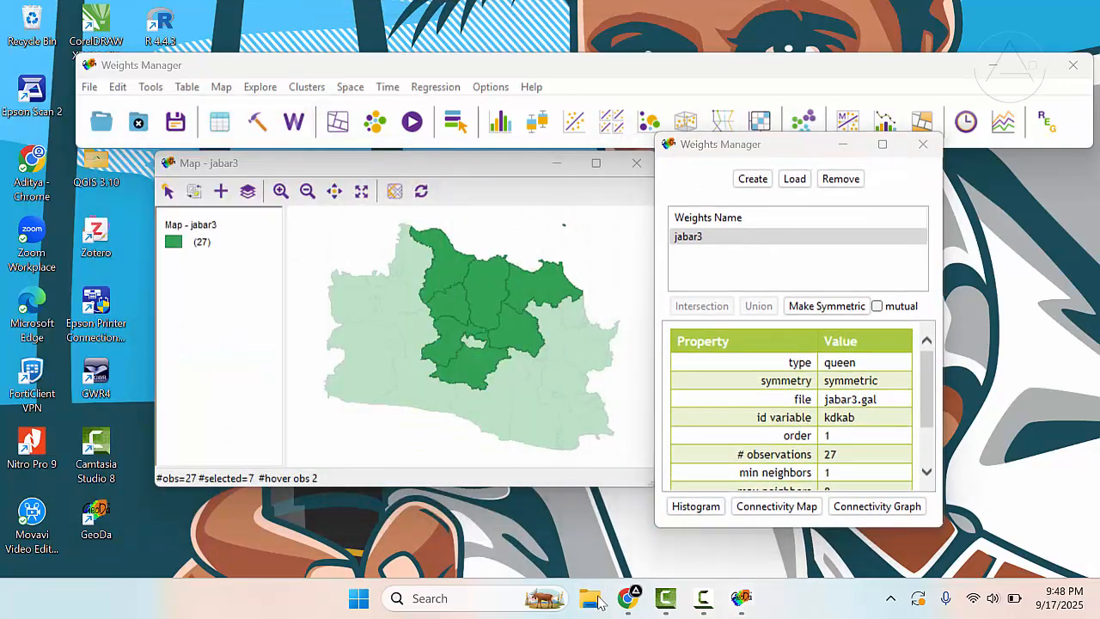
left_click(73, 357)
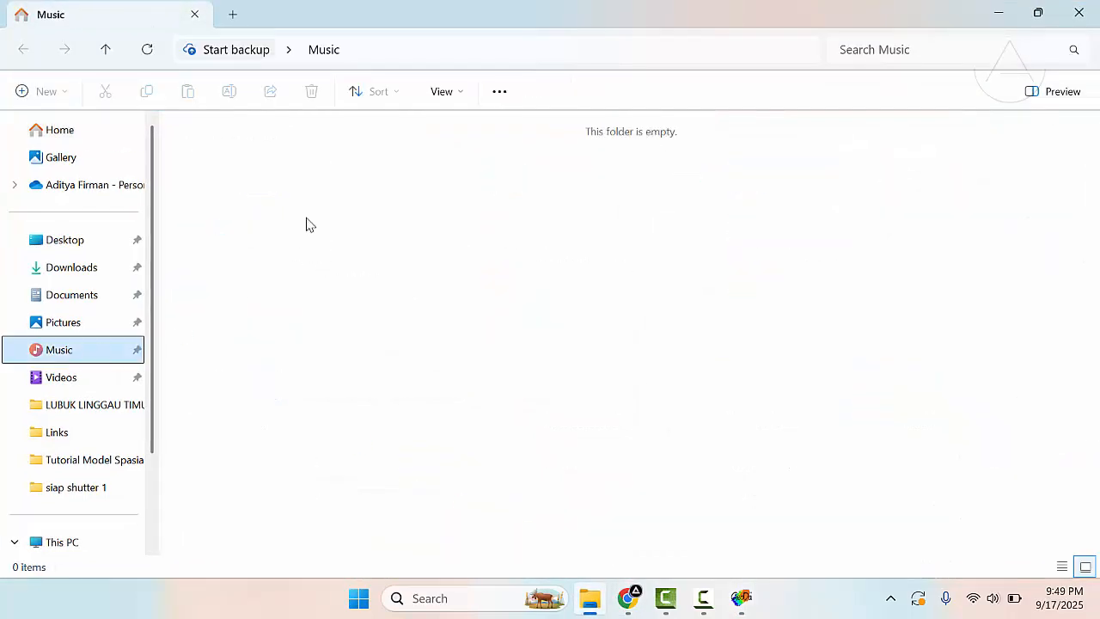
scroll(91, 474, "down", 3)
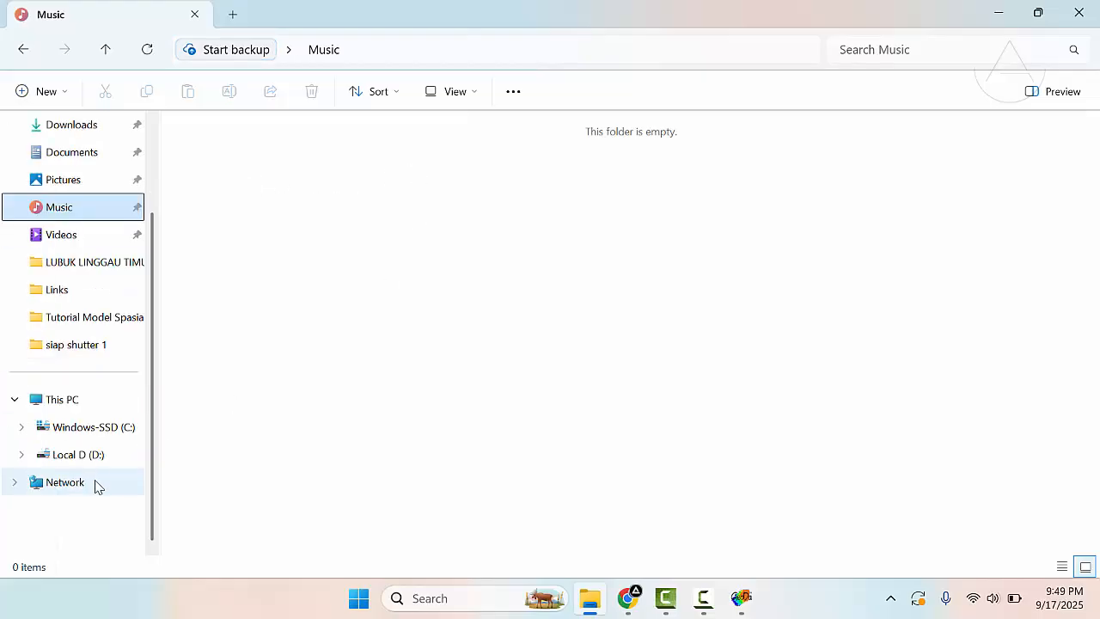
left_click(86, 454)
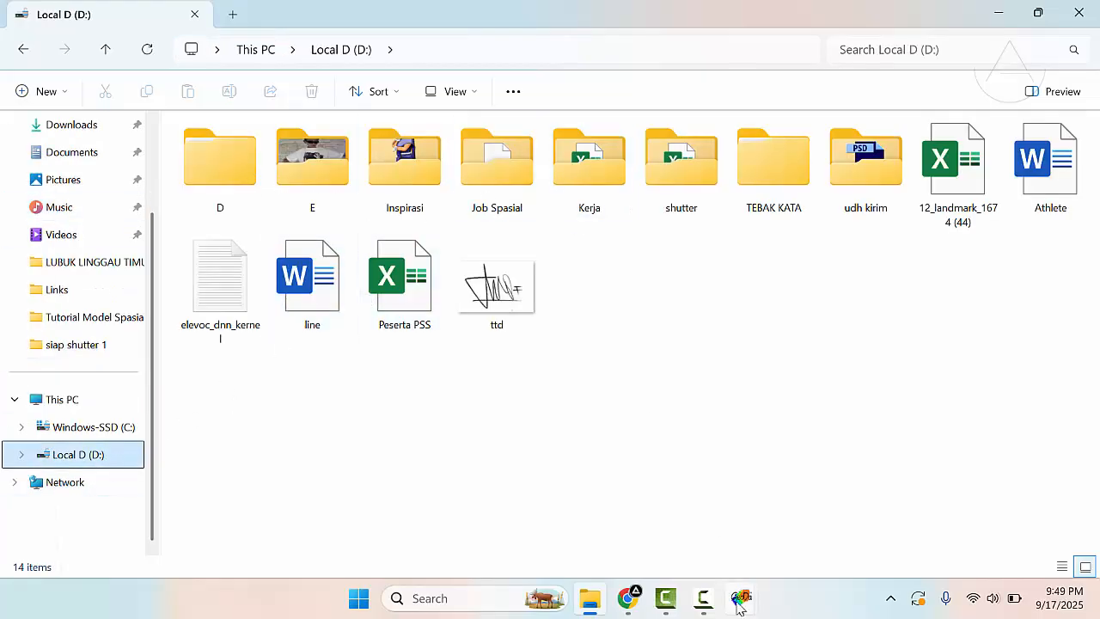
left_click(308, 197)
double_click(305, 198)
left_click(373, 177)
key("Down")
key("Down")
key("Down")
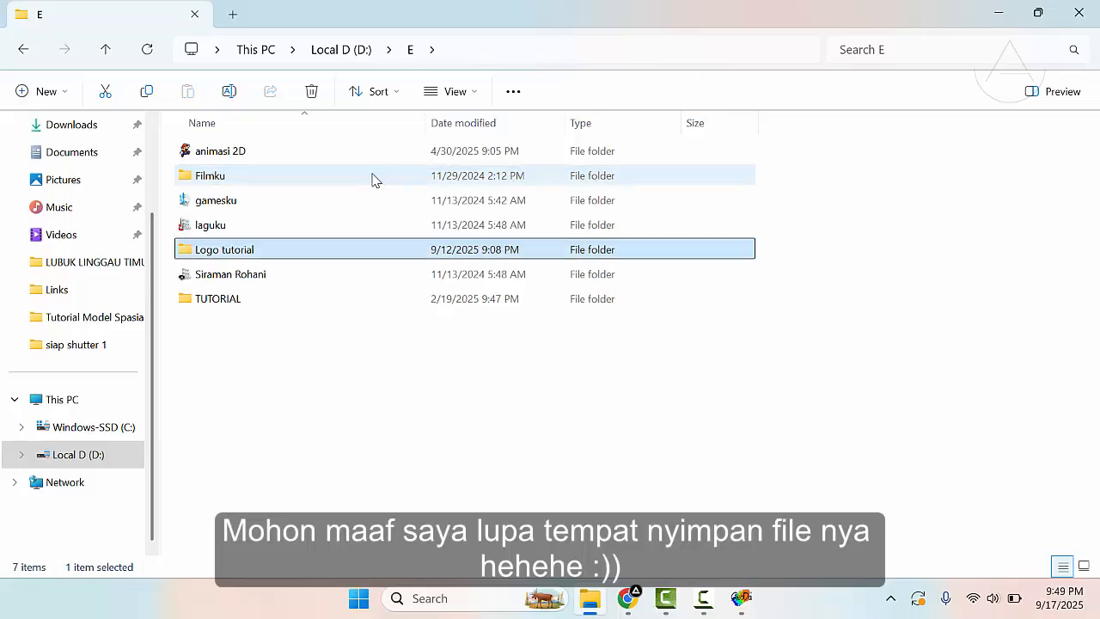
key("Return")
- Search the Logo tutorial folder for "jabar" and open jabar3.gal in Notepad
scroll(427, 265, "down", 10)
scroll(314, 402, "up", 4)
left_click(899, 49)
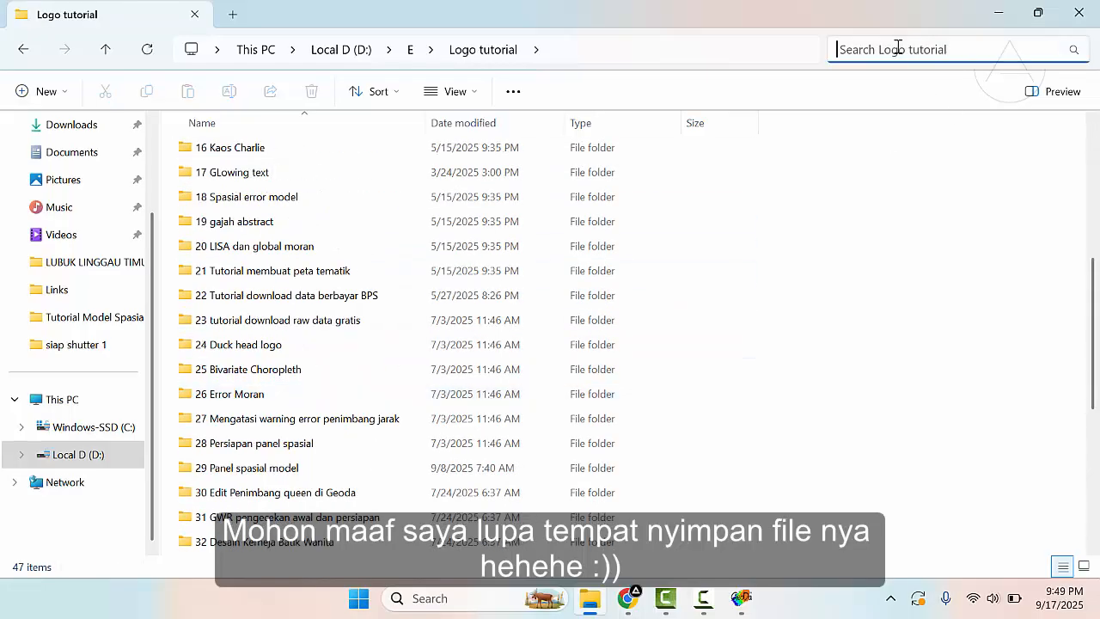
type("jabar")
left_click(371, 146)
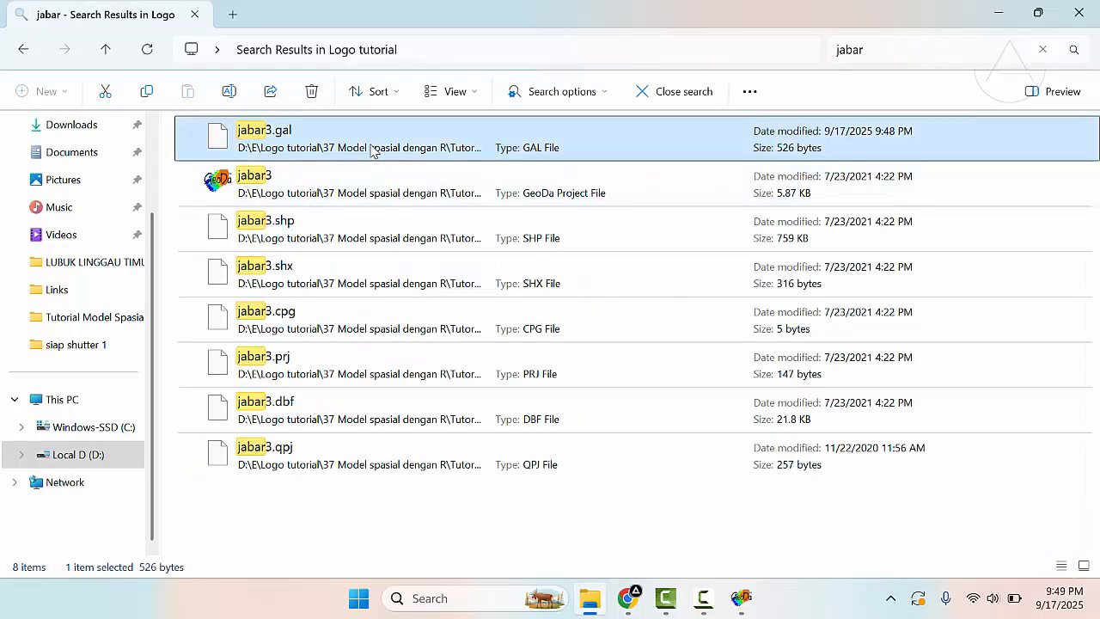
right_click(372, 140)
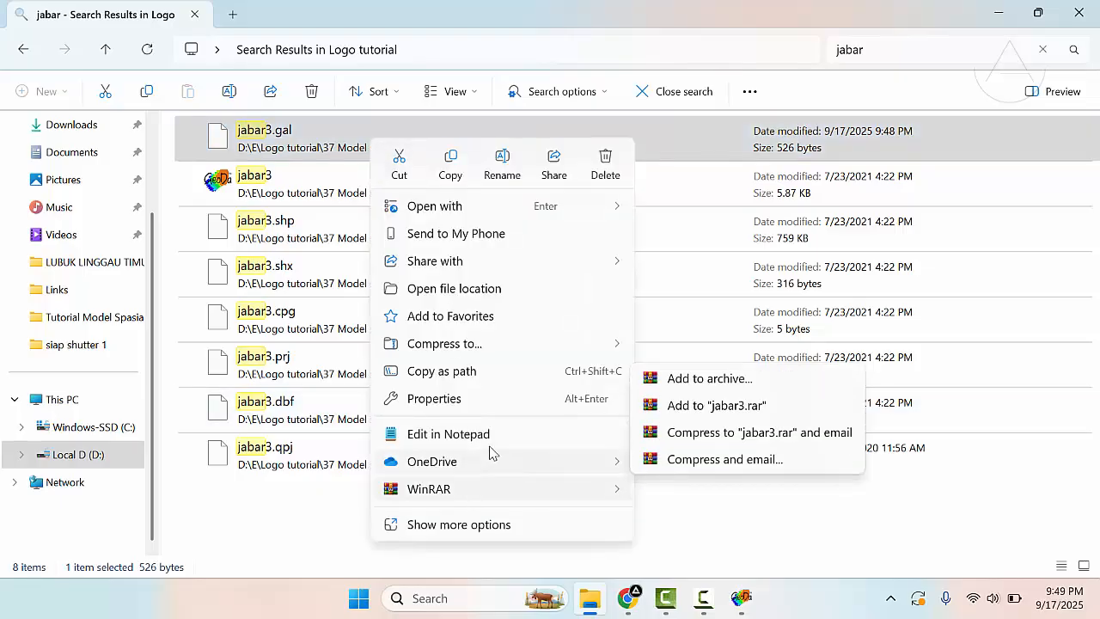
left_click(521, 430)
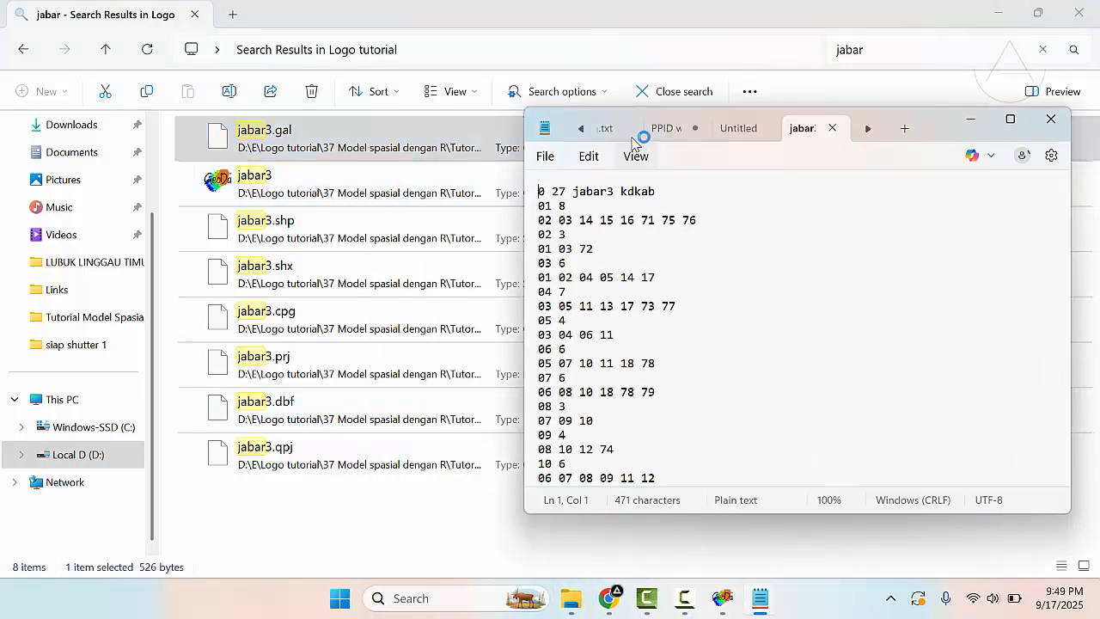
- Examine the neighbor entries for regions 01 and 02 in jabar3.gal by highlighting their lines
left_click_drag(926, 120, 675, 109)
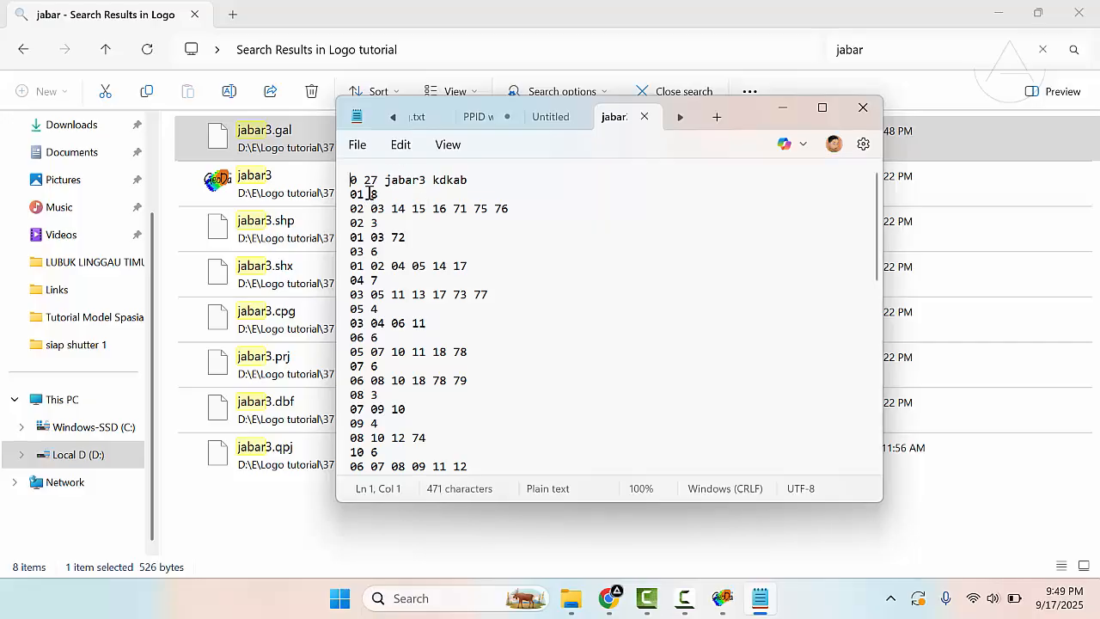
left_click_drag(351, 194, 367, 195)
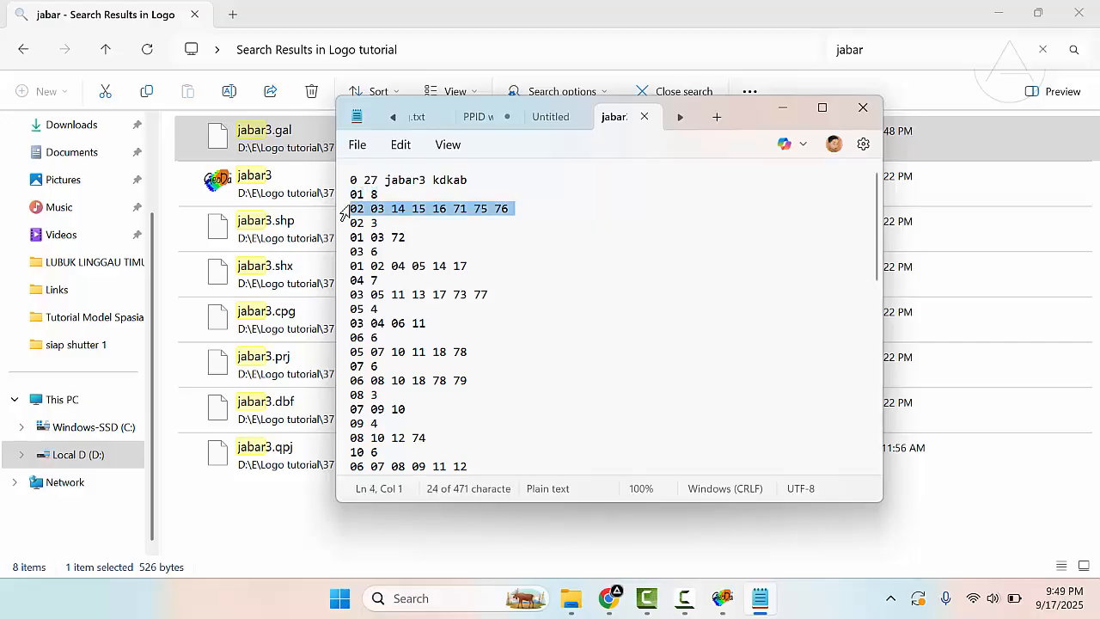
left_click(345, 209)
left_click_drag(344, 223, 345, 237)
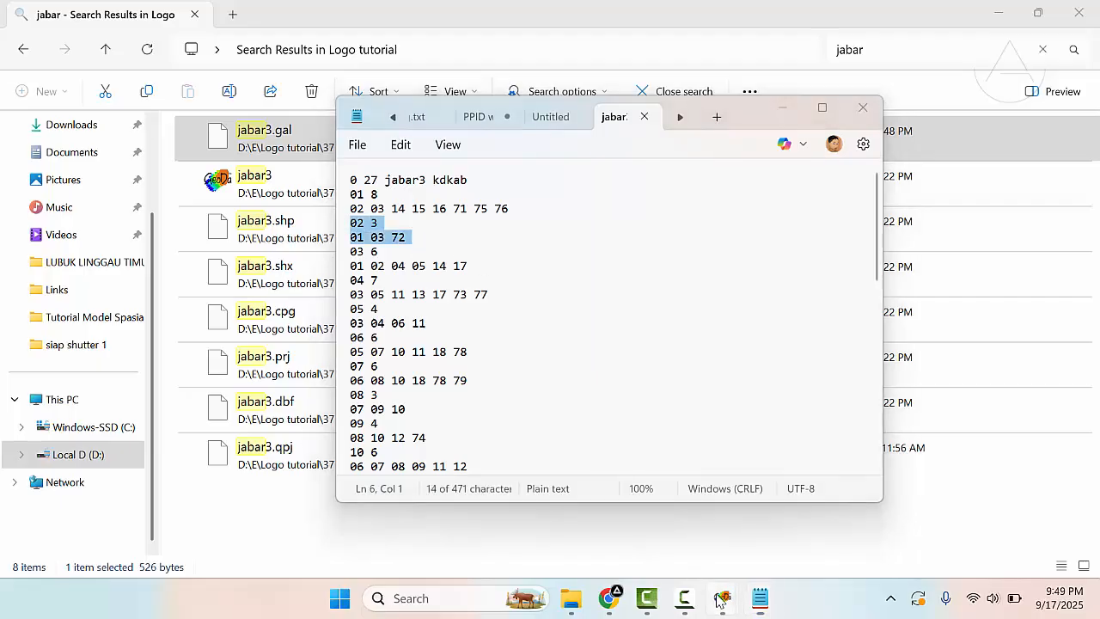
- Switch to GeoDa, open the jabar3 attribute table, and compare its kdkab codes and region names with the jabar3.gal entries
mouse_move(722, 593)
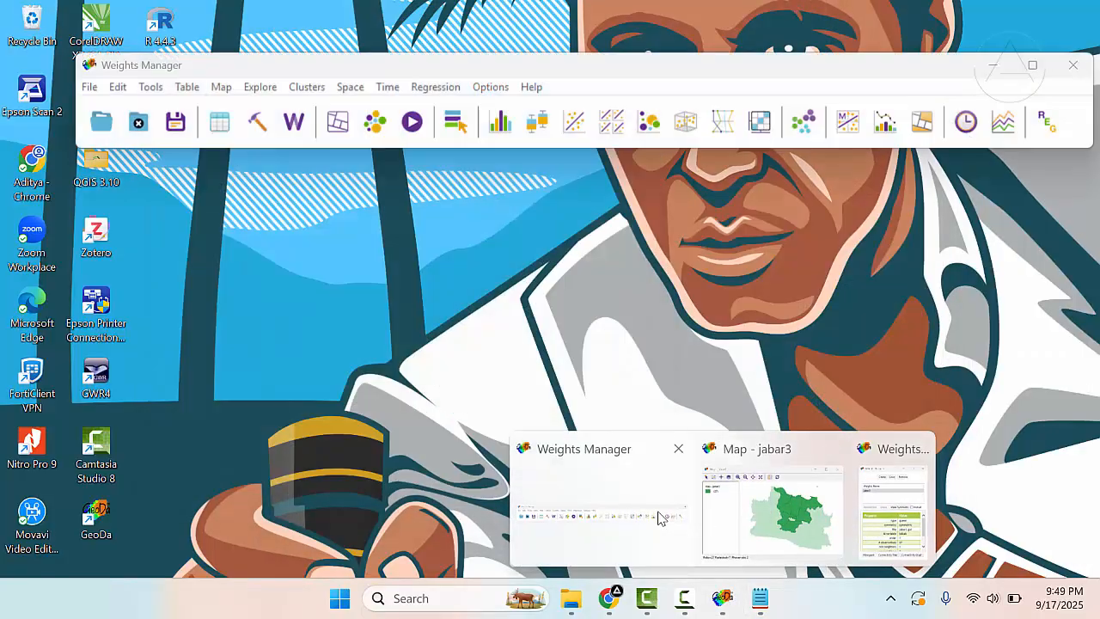
left_click(660, 518)
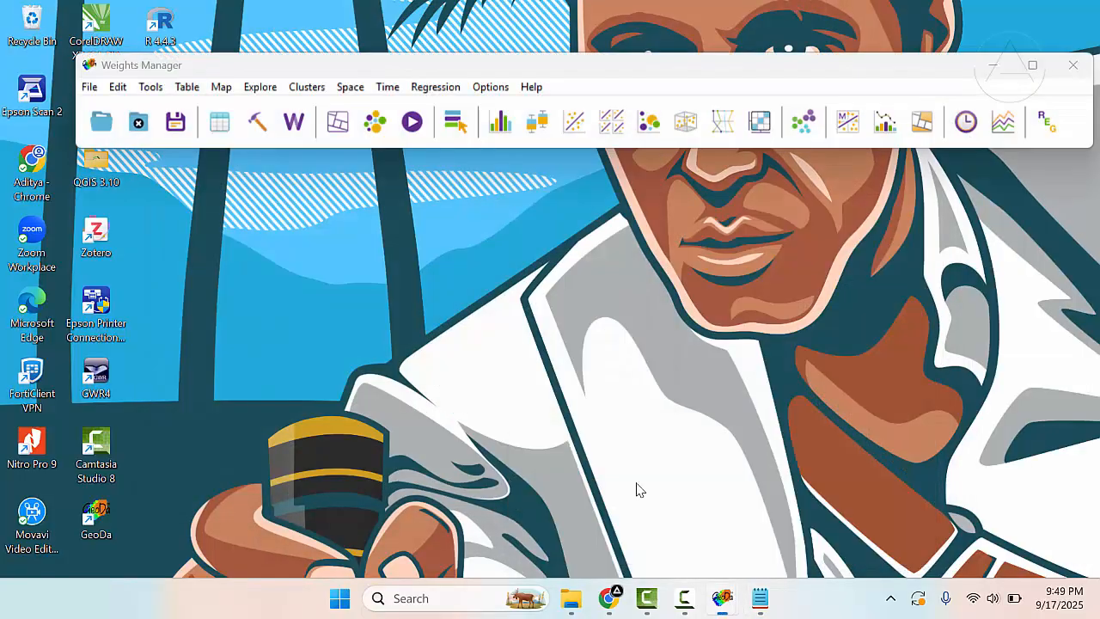
left_click(220, 122)
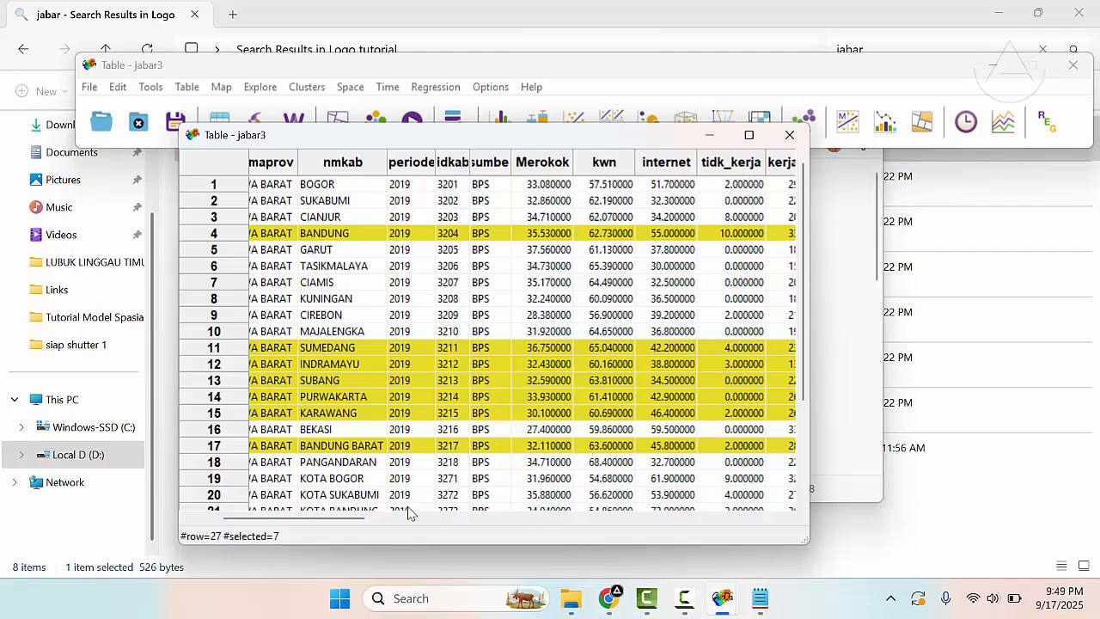
left_click_drag(361, 520, 295, 528)
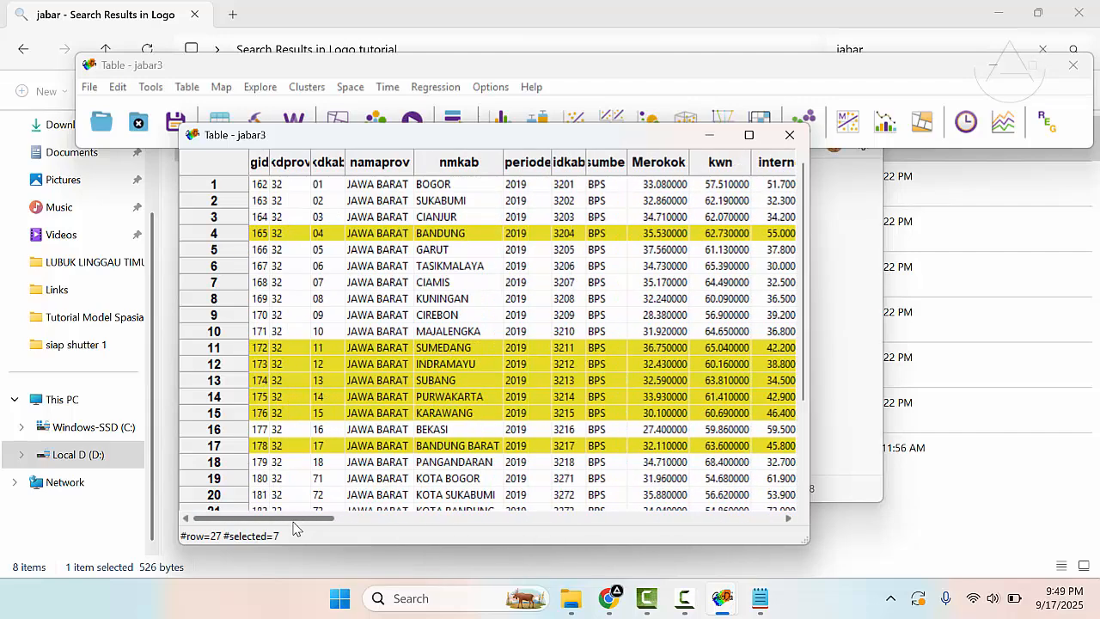
left_click(329, 186)
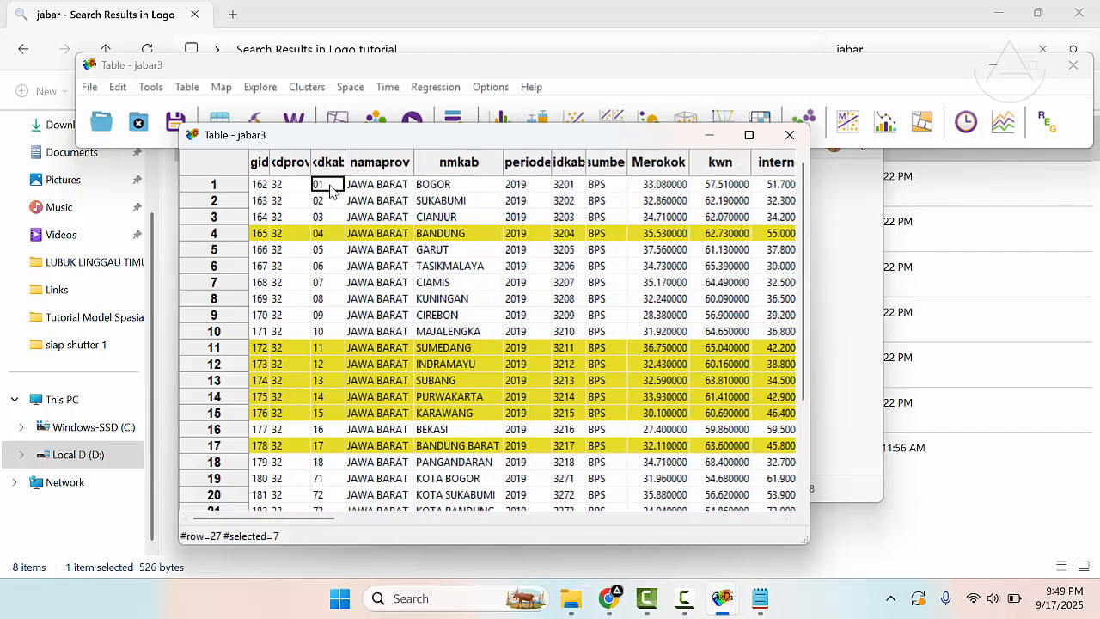
left_click_drag(324, 136, 550, 286)
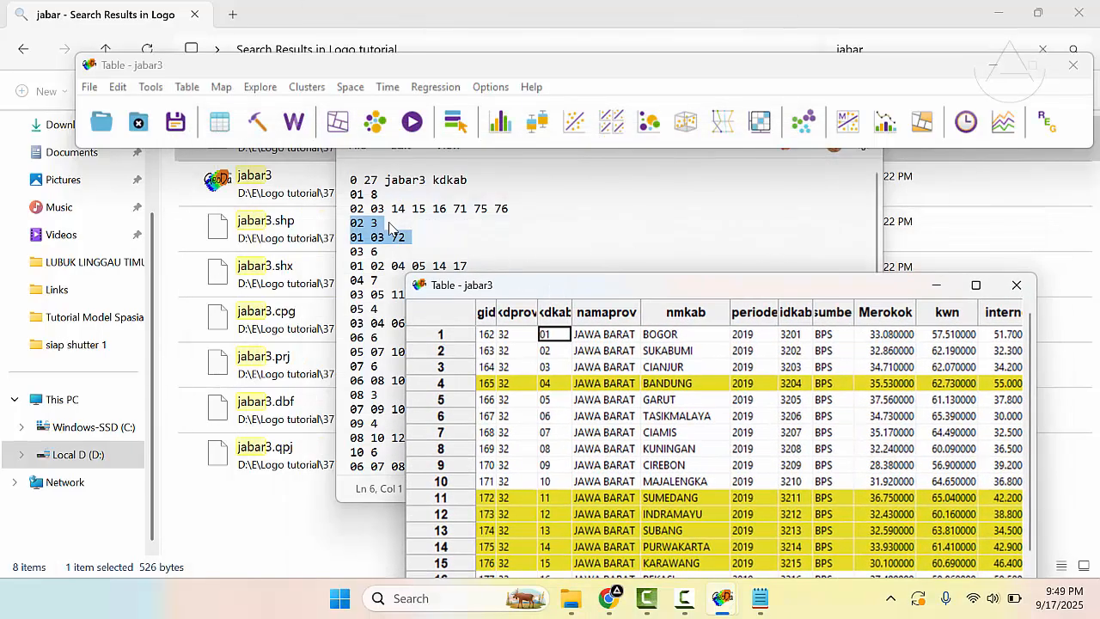
left_click_drag(730, 290, 592, 263)
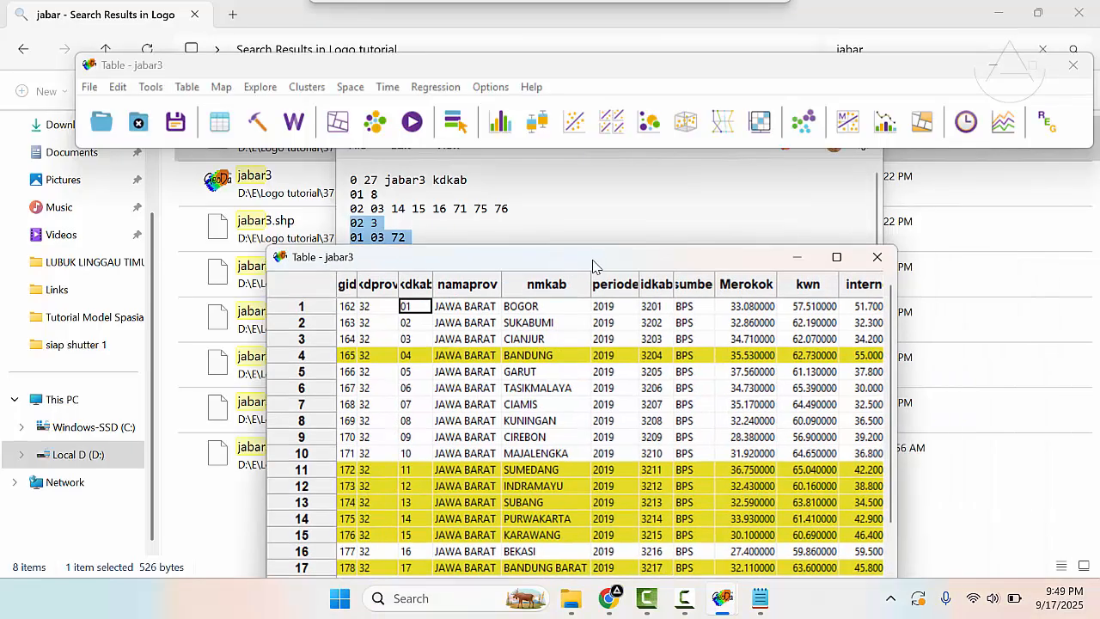
- Close the jabar3 attribute table and the Notepad window showing jabar3.gal
left_click(877, 257)
left_click(764, 224)
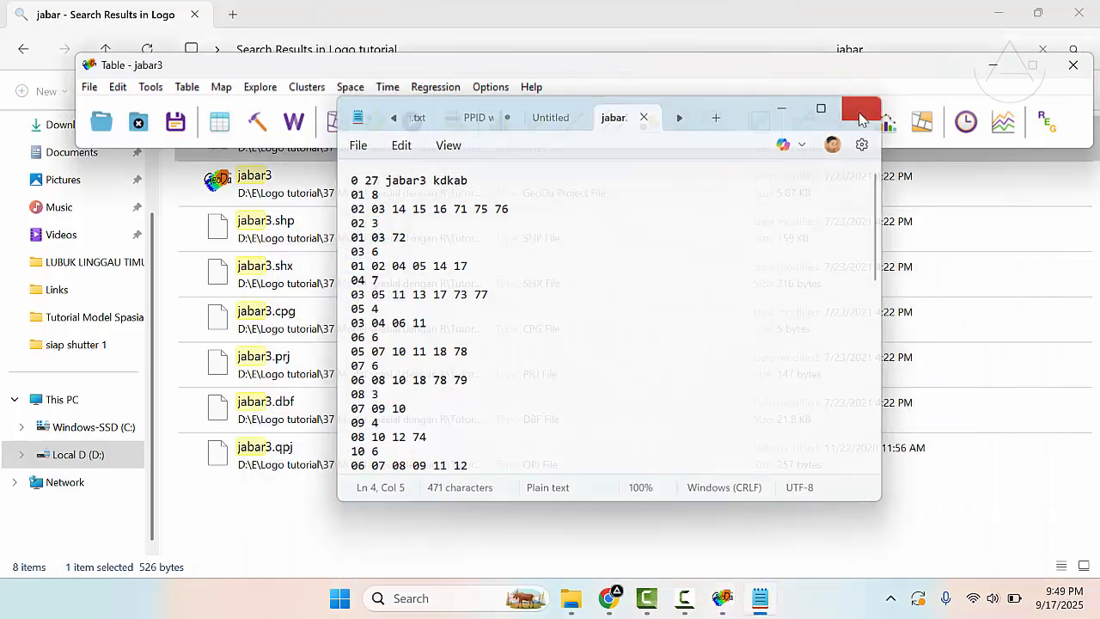
left_click(860, 107)
- Show the desktop, bring up only GeoDa with its jabar3 map, and clear the region selection on the map
mouse_move(741, 602)
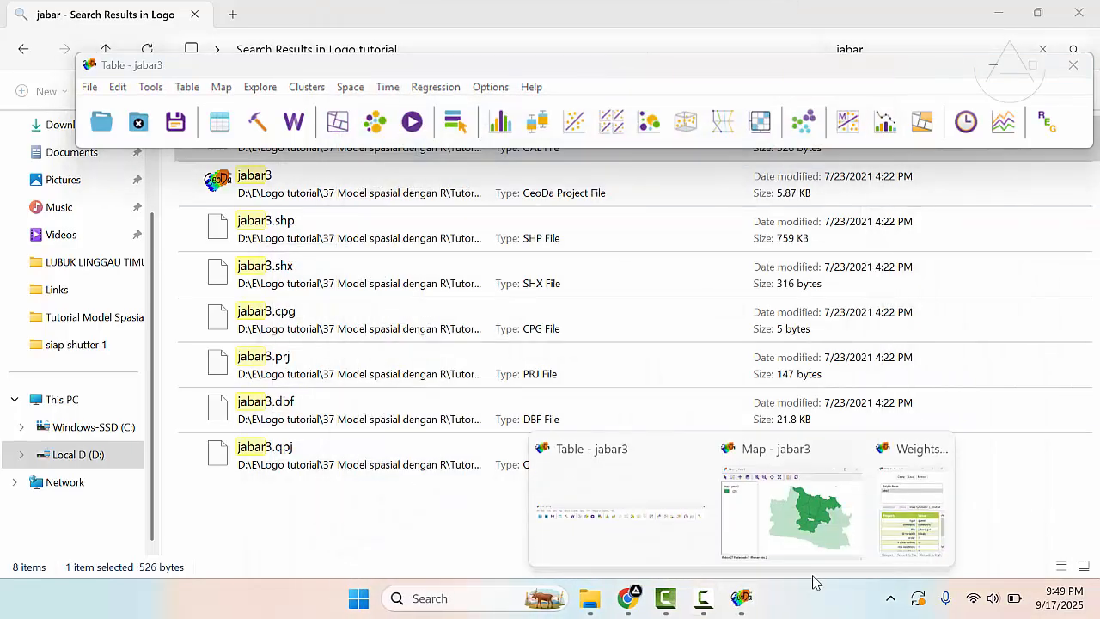
left_click(685, 526)
left_click(1096, 601)
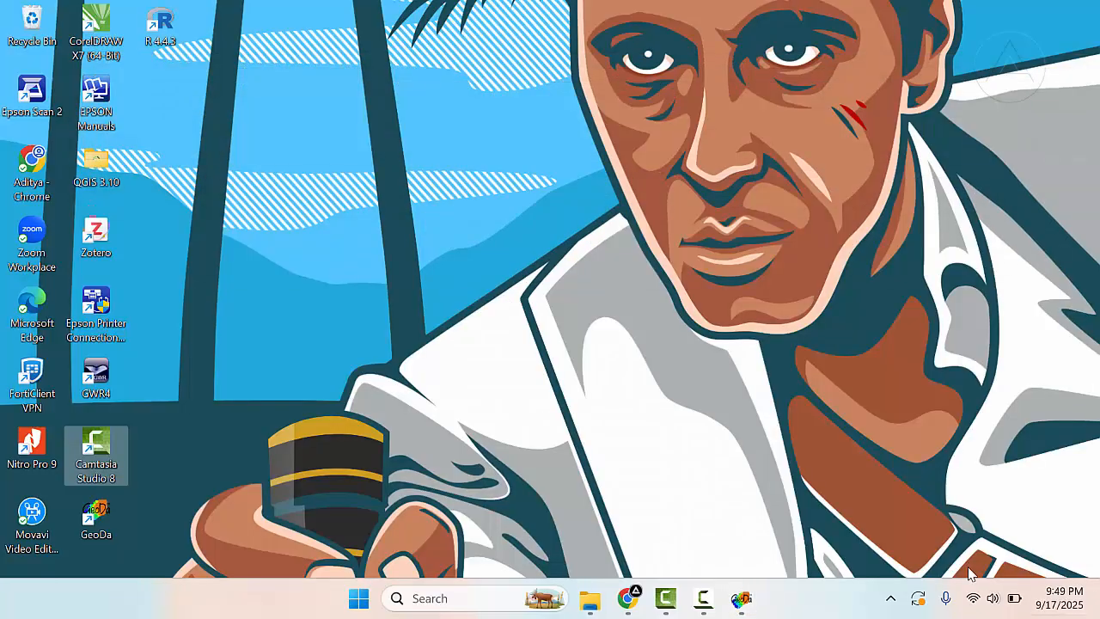
mouse_move(760, 606)
left_click(670, 508)
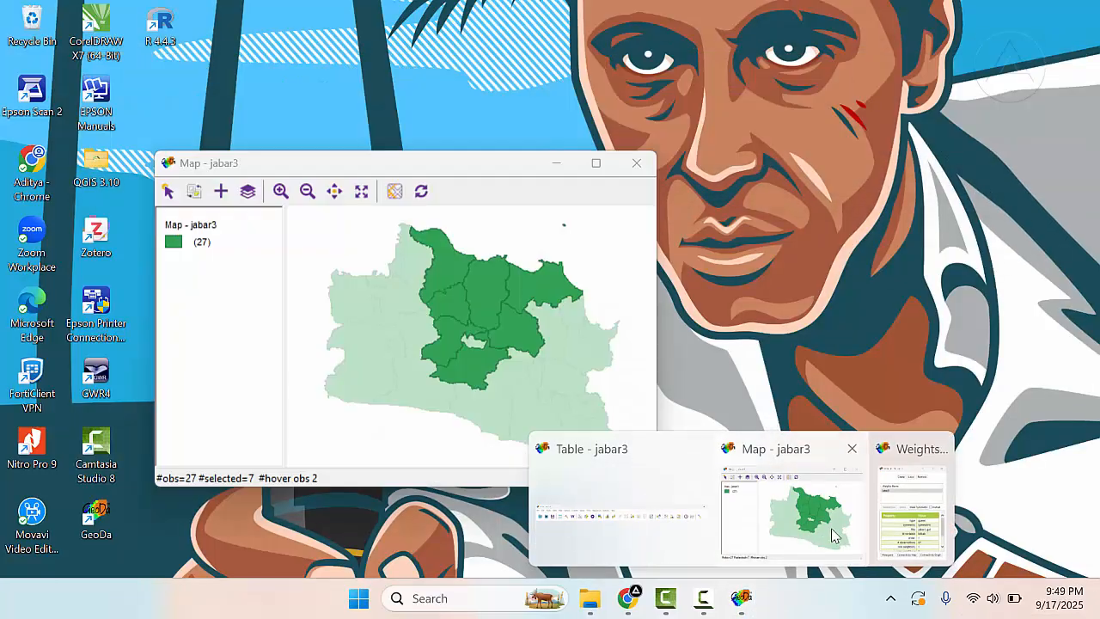
left_click(835, 536)
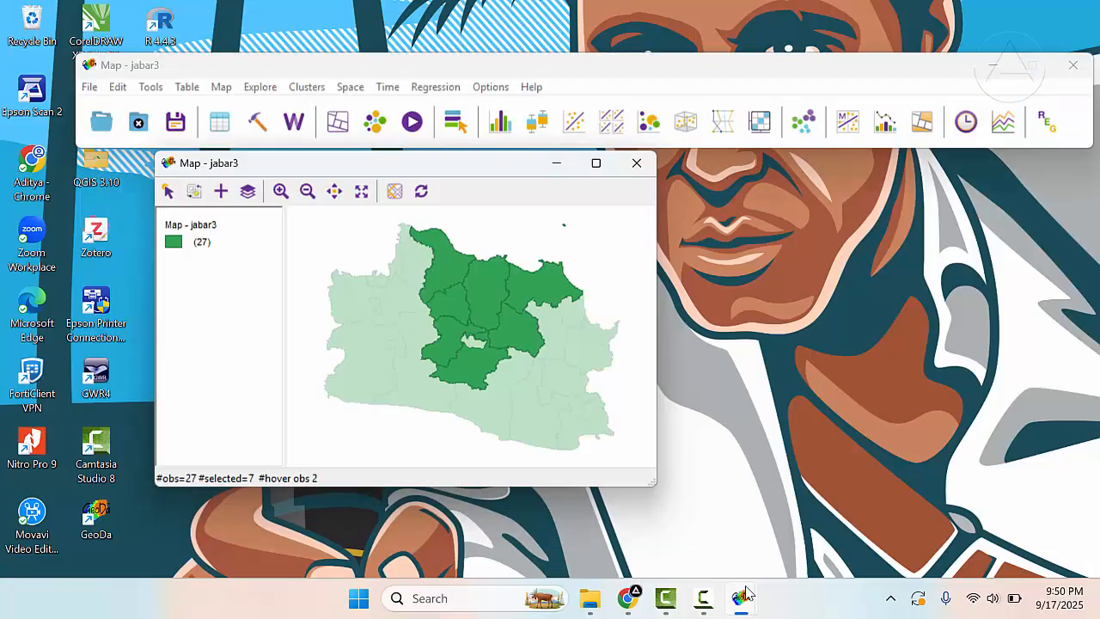
left_click(806, 535)
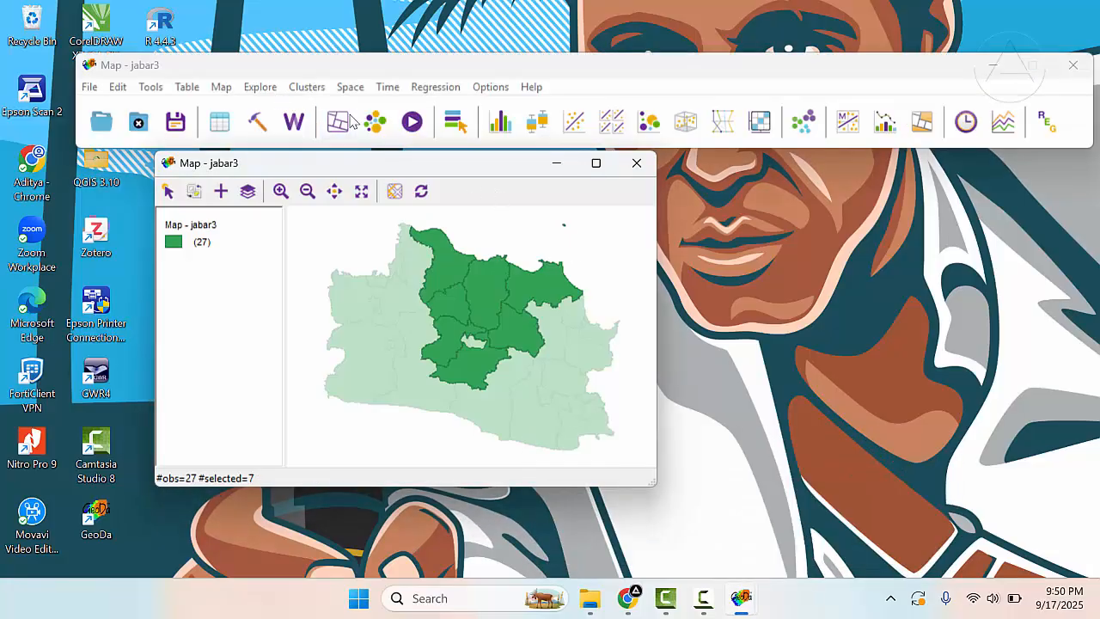
left_click(351, 211)
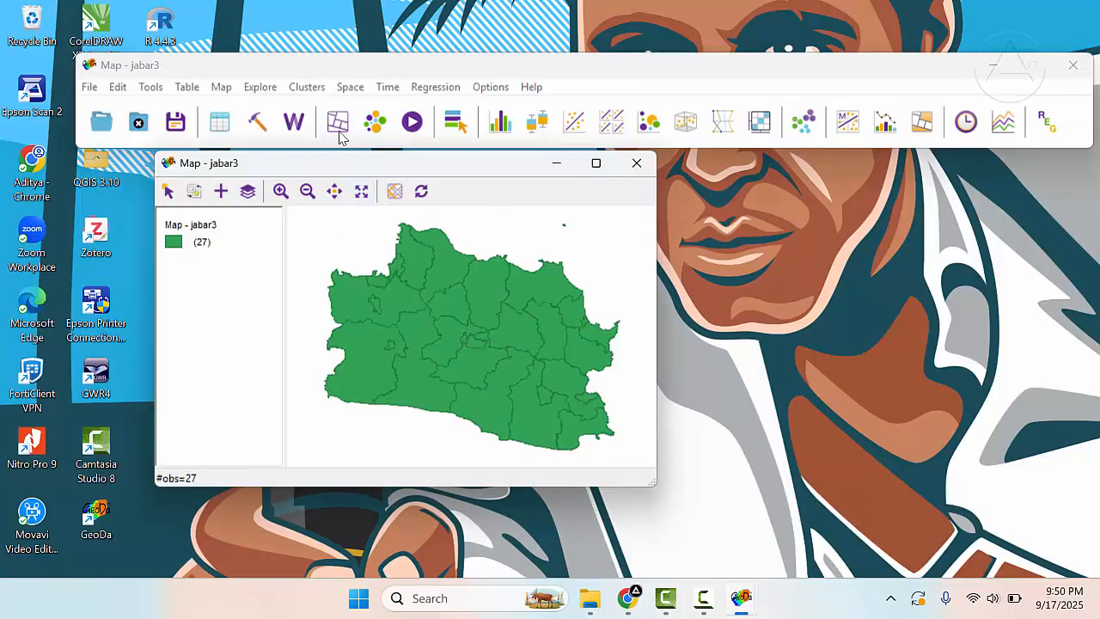
- Create a Bivariate Moran's I plot with Merokok as first variable, produkton as second variable, and jabar3 weights
left_click(352, 87)
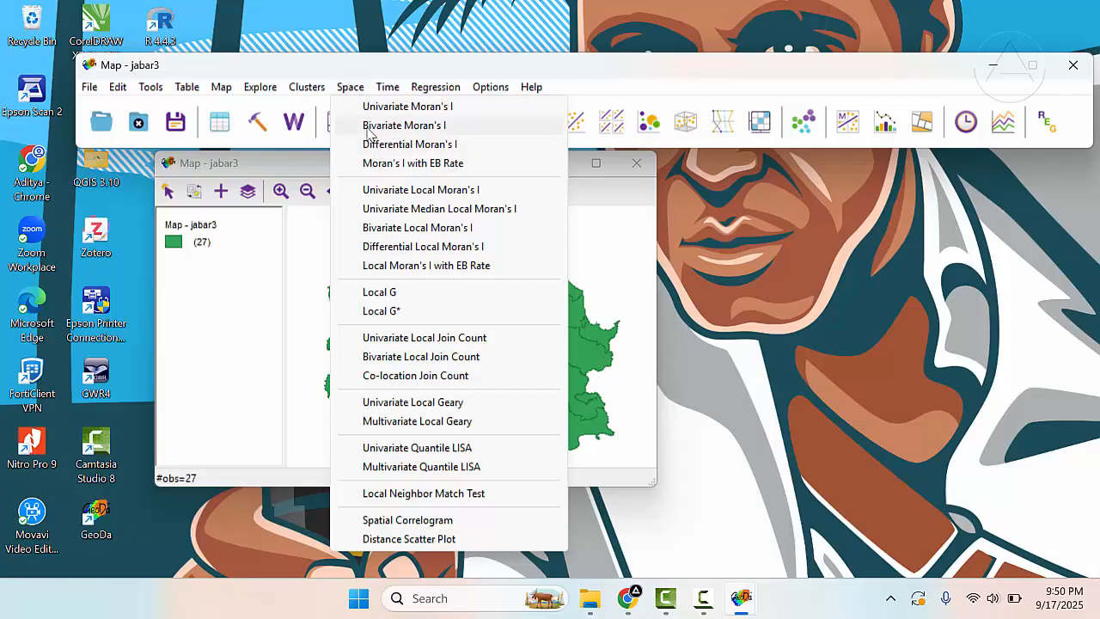
left_click(409, 126)
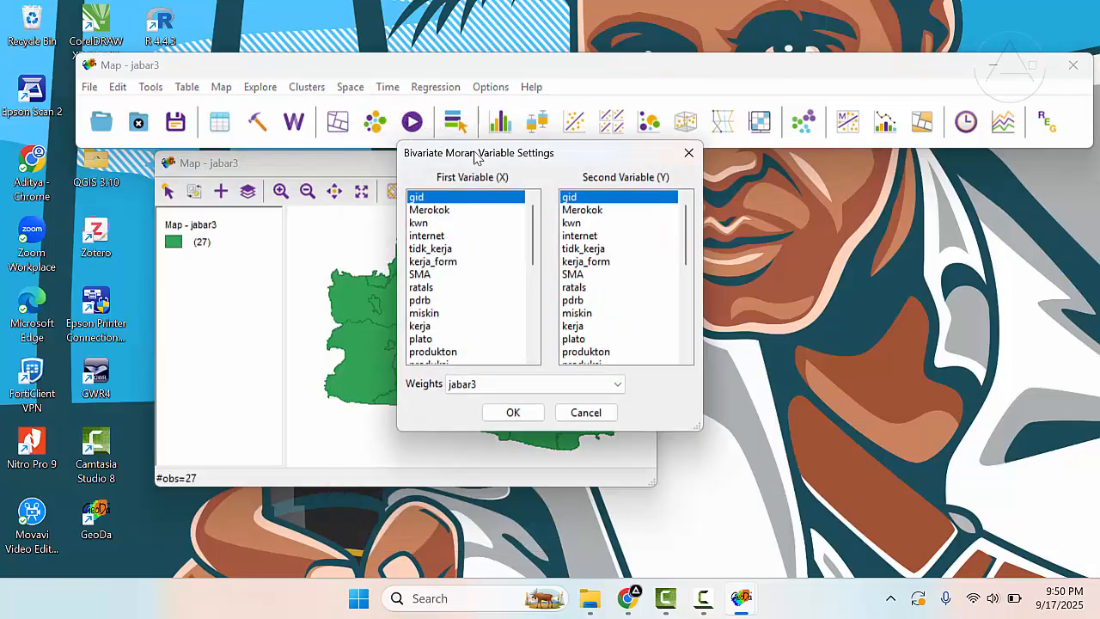
left_click_drag(483, 153, 545, 150)
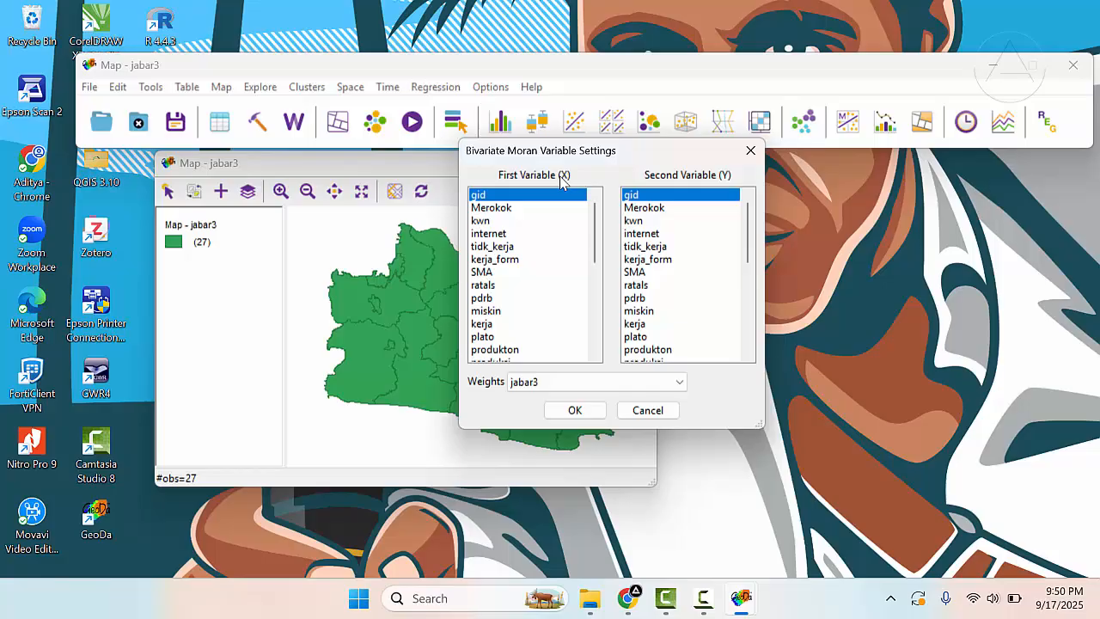
left_click_drag(568, 157, 561, 139)
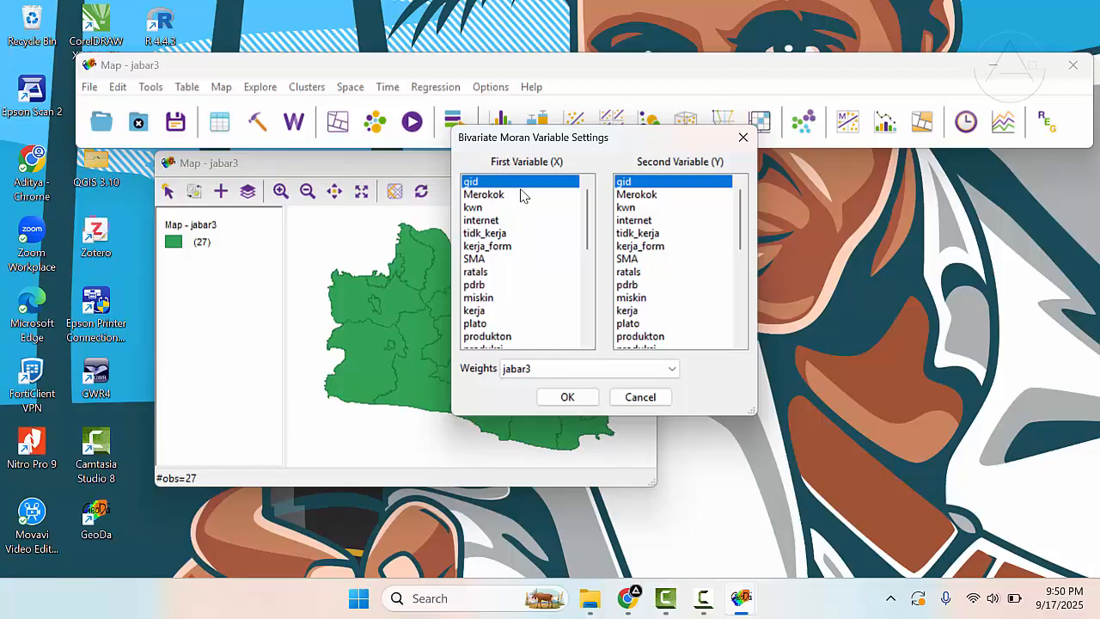
left_click(510, 196)
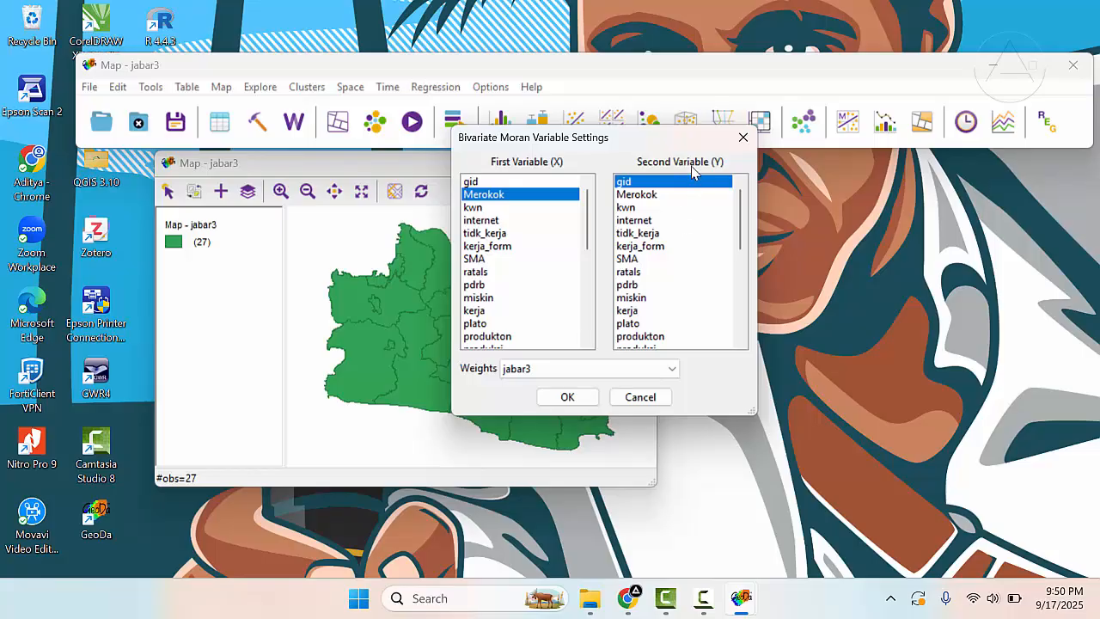
scroll(688, 236, "down", 4)
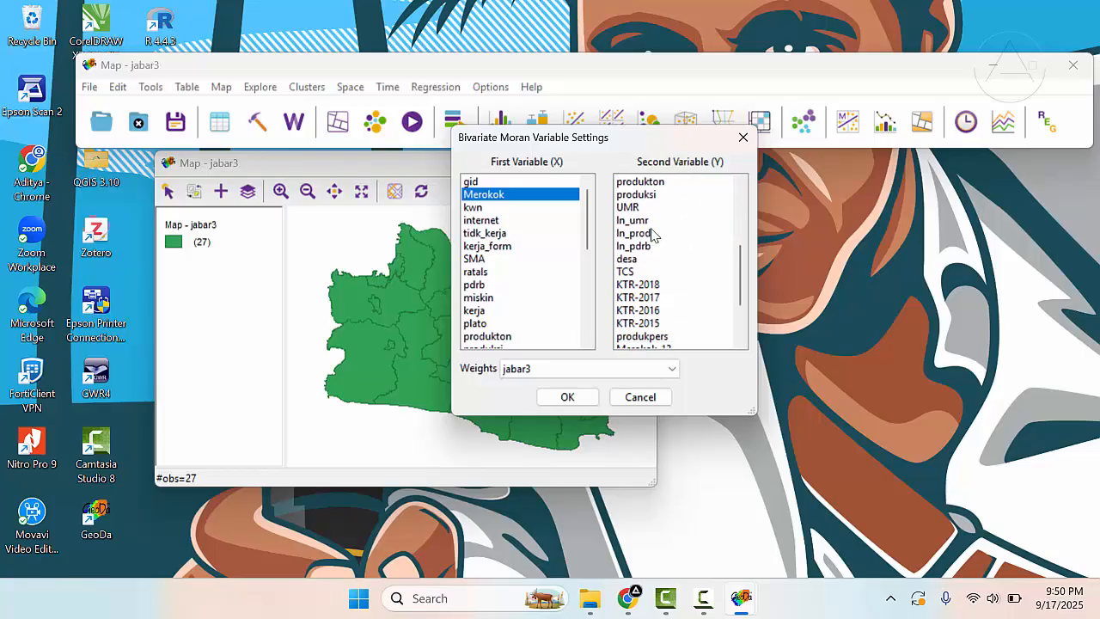
left_click(641, 184)
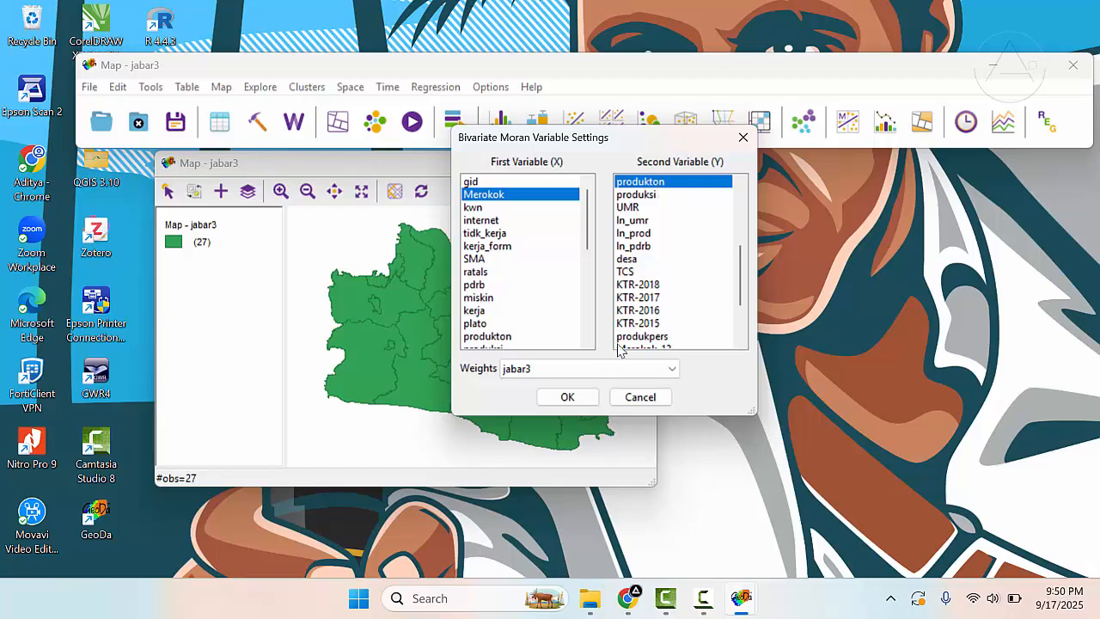
left_click(566, 400)
- Run the Moran's I randomization test with 999 permutations from the scatter plot, and rerun it twice
left_click_drag(331, 111, 448, 167)
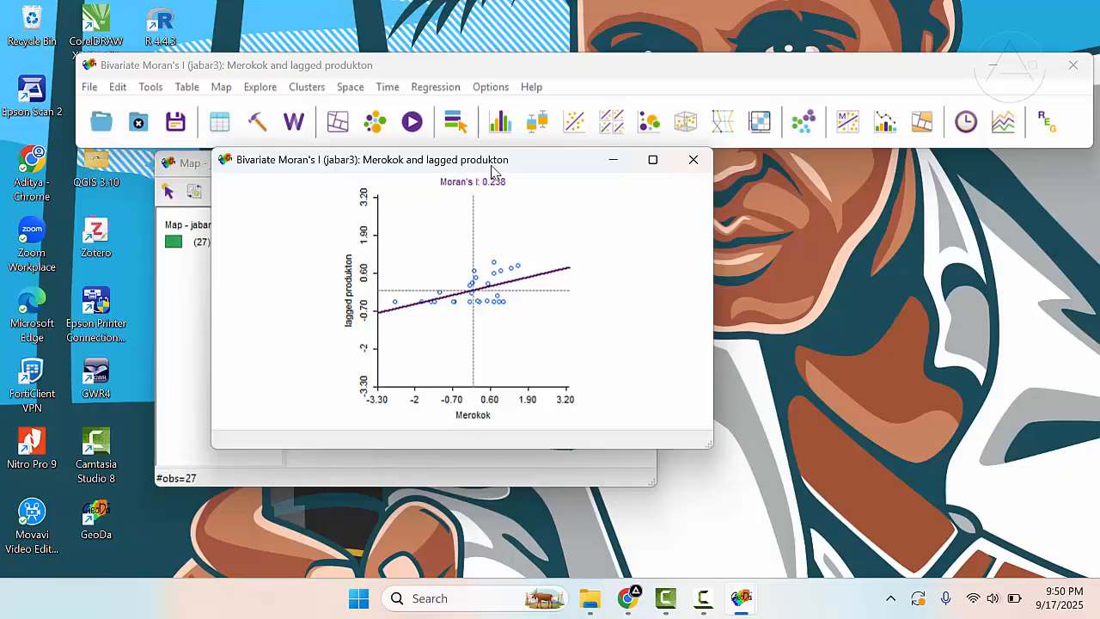
left_click_drag(491, 166, 463, 163)
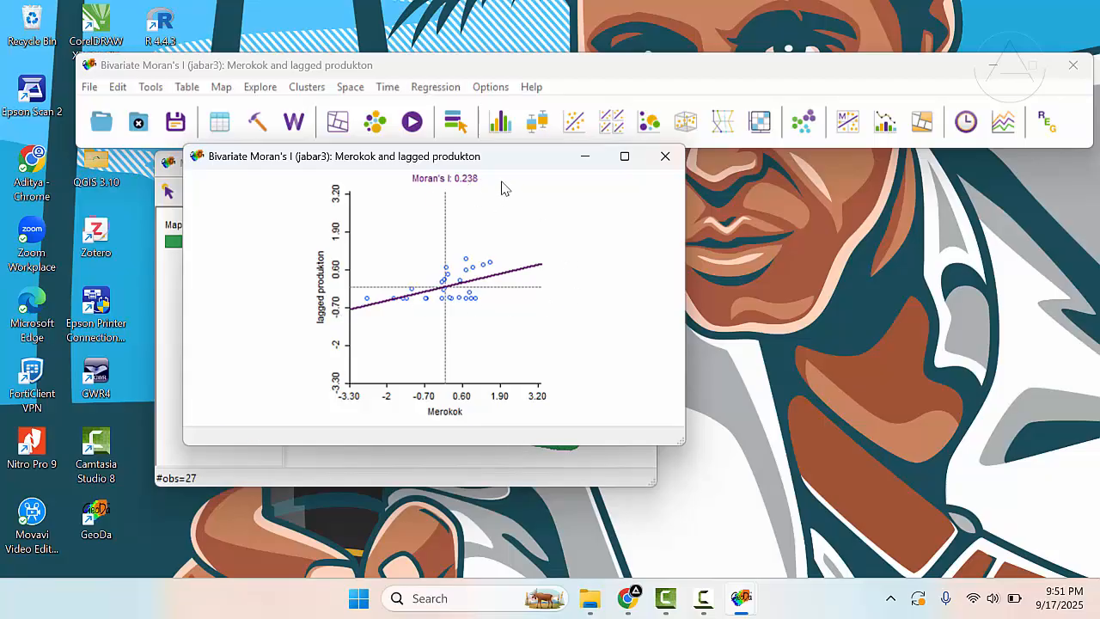
left_click_drag(475, 164, 502, 164)
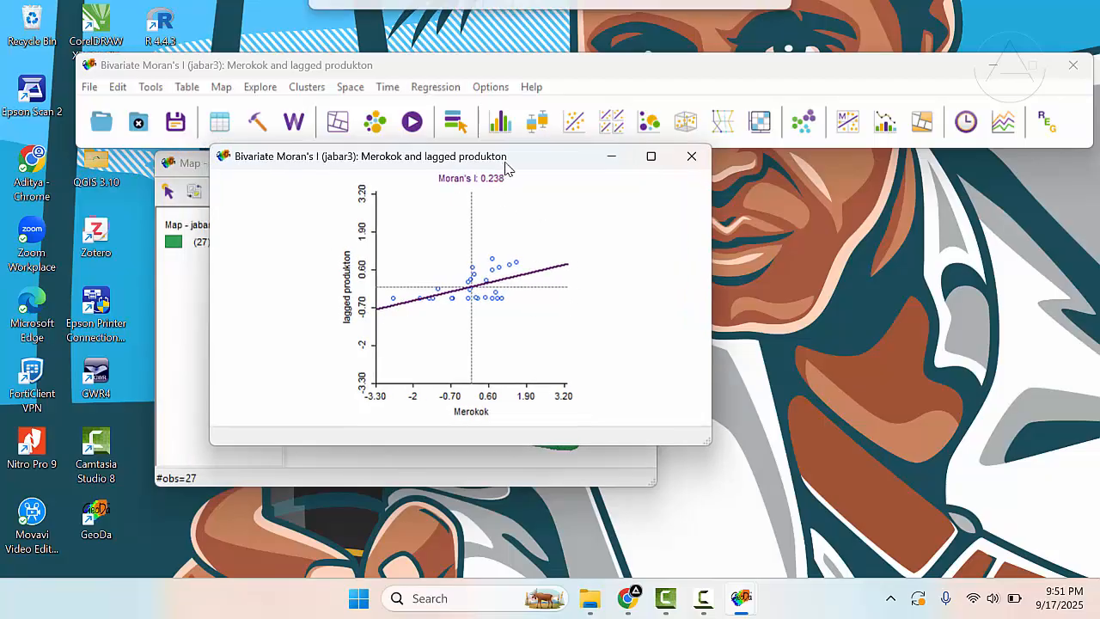
right_click(575, 207)
mouse_move(618, 253)
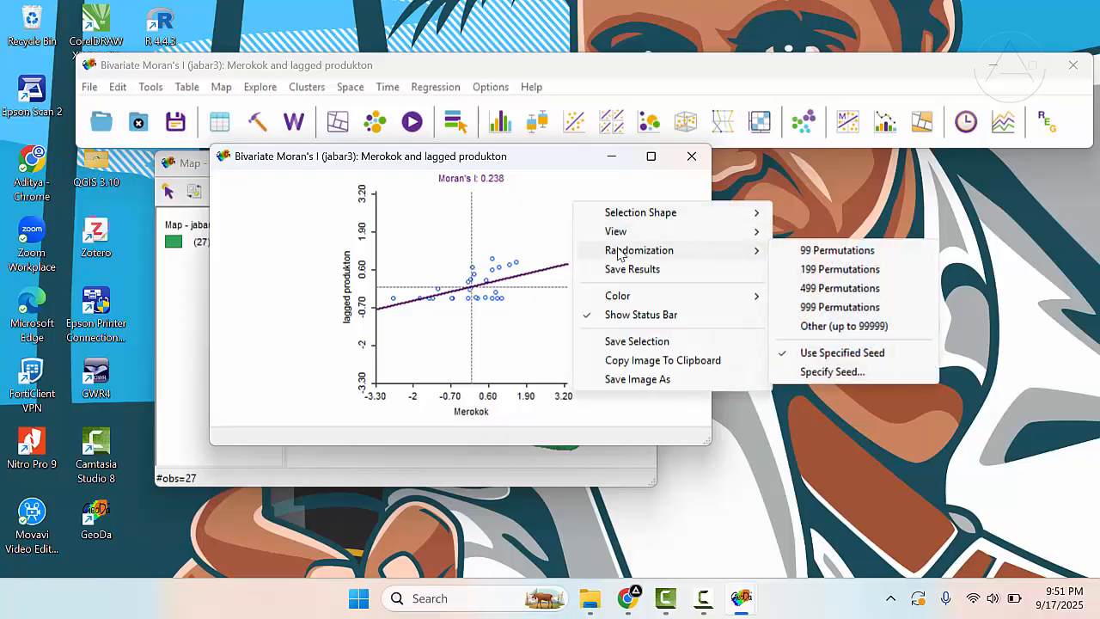
left_click(813, 312)
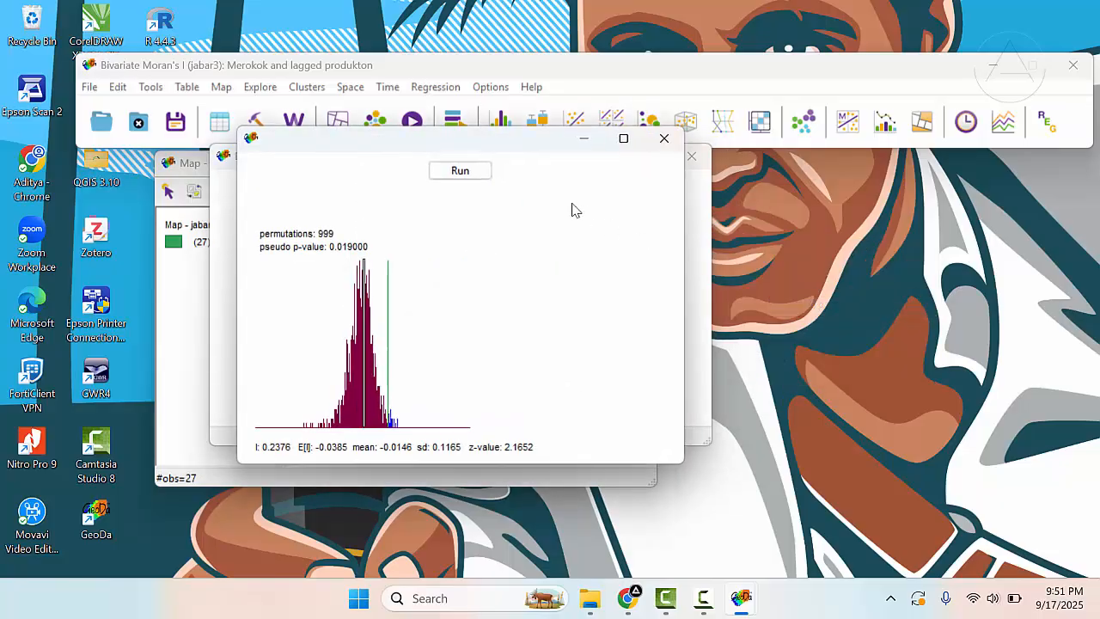
left_click(470, 178)
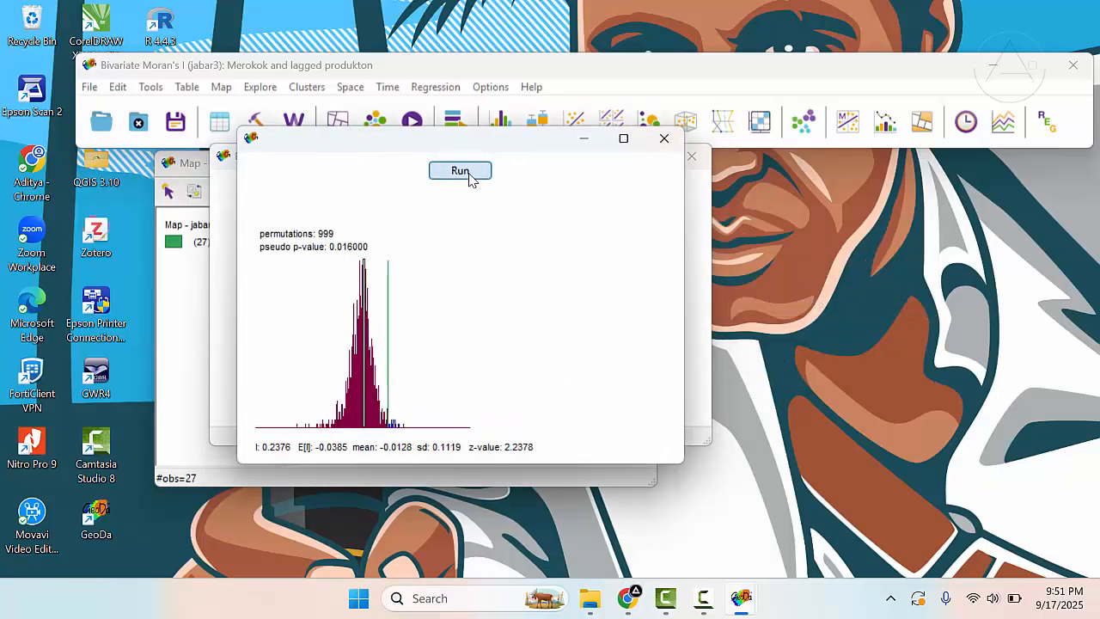
left_click(464, 180)
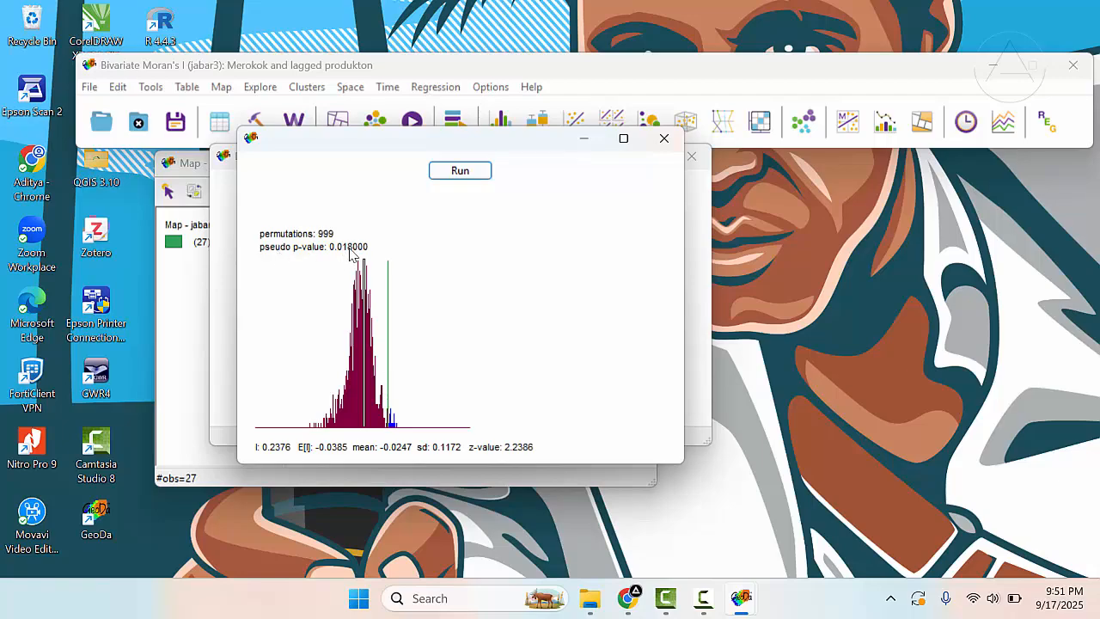
- Arrange the Bivariate Moran's I plot and the permutation histogram side by side for comparison
left_click_drag(386, 152, 672, 162)
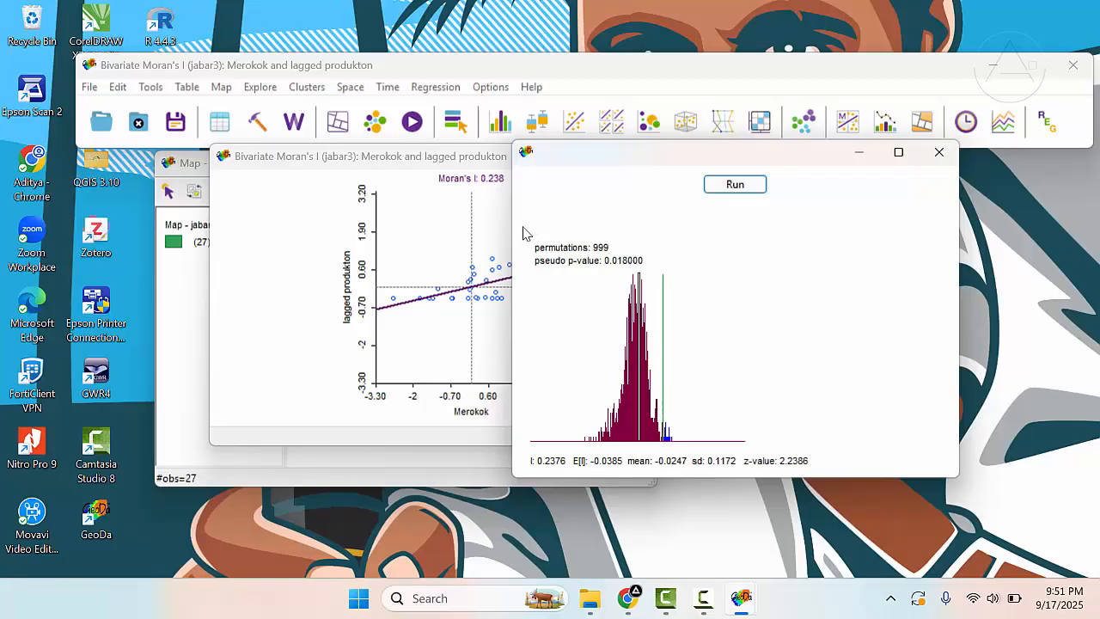
left_click(469, 184)
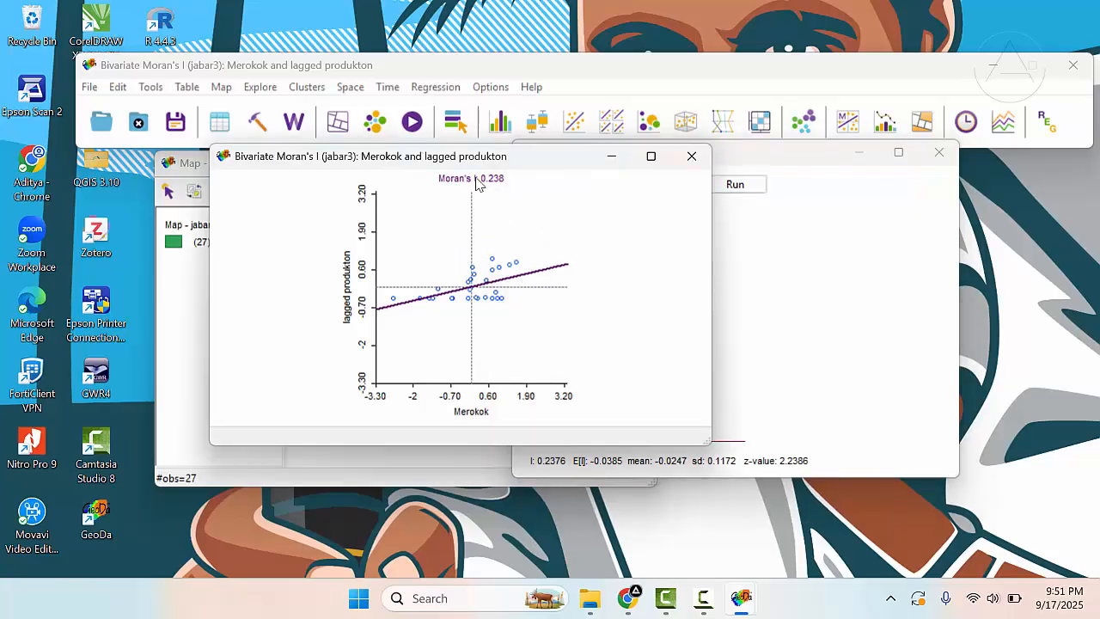
left_click_drag(468, 161, 420, 172)
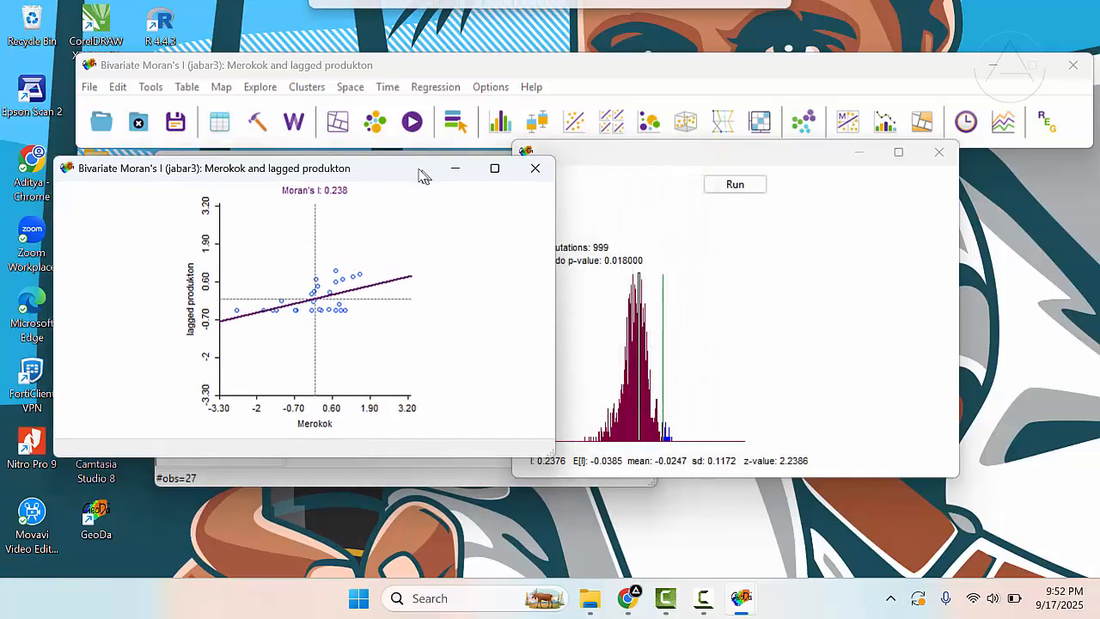
- Switch to Chrome, examine the objectives and author of the Local Spatial Autocorrelation (3) workbook page, and return to GeoDa
left_click(632, 599)
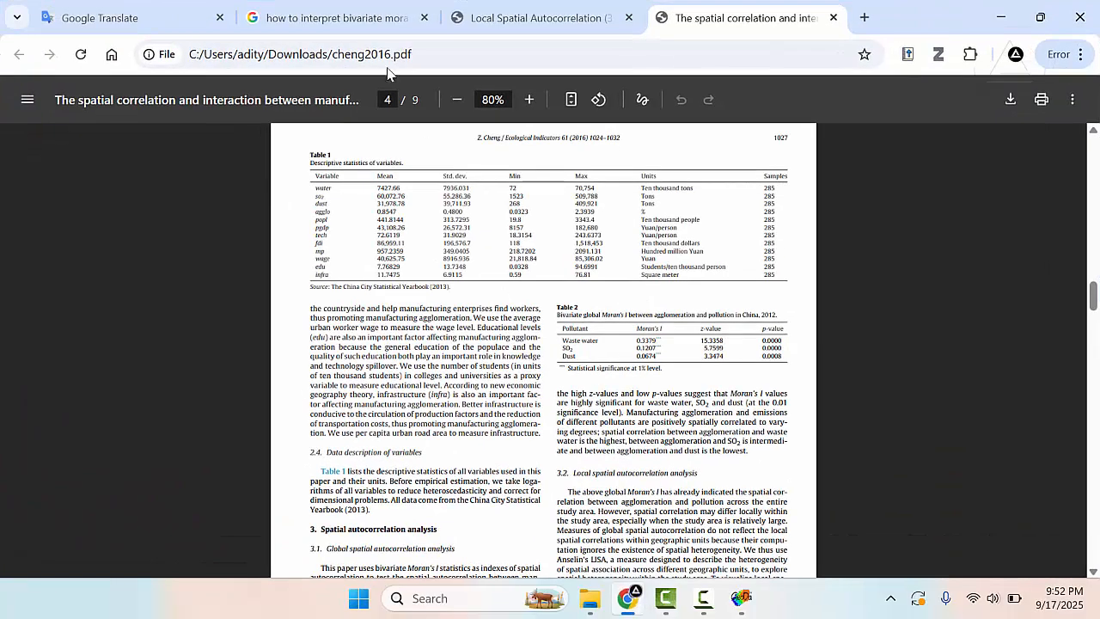
left_click(372, 7)
left_click(500, 9)
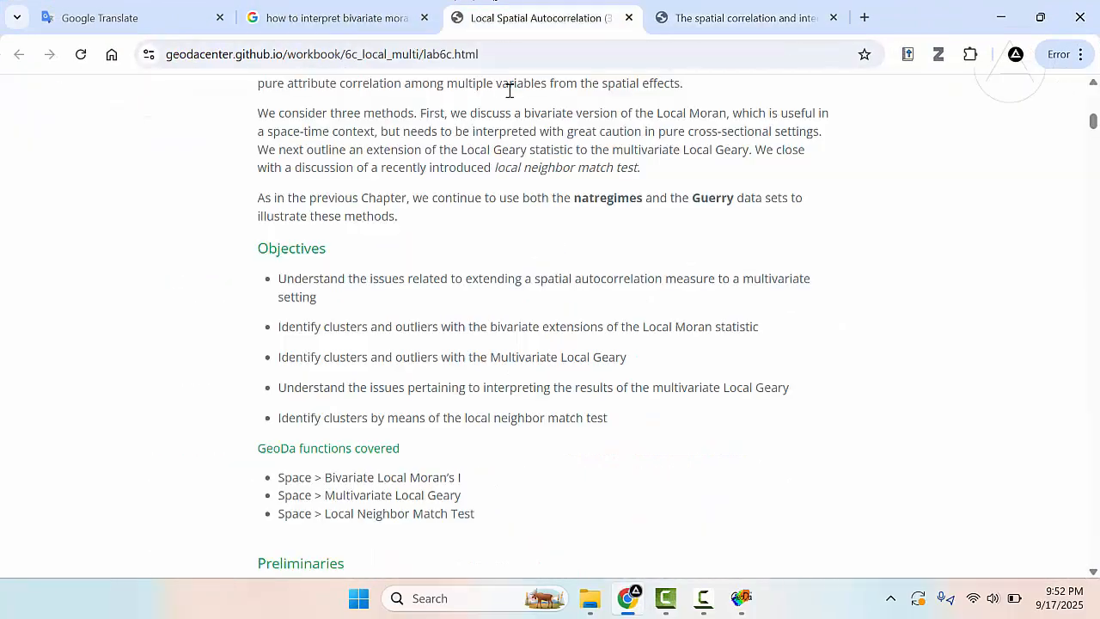
scroll(494, 198, "down", 5)
scroll(483, 201, "up", 10)
scroll(481, 203, "up", 3)
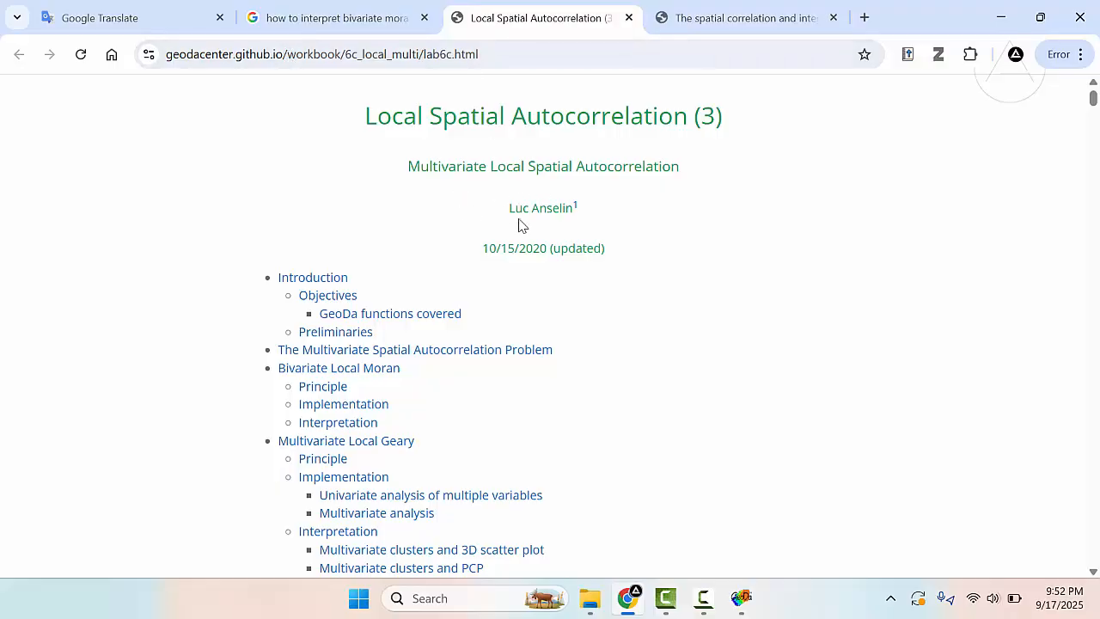
left_click_drag(502, 215, 576, 208)
left_click(575, 208)
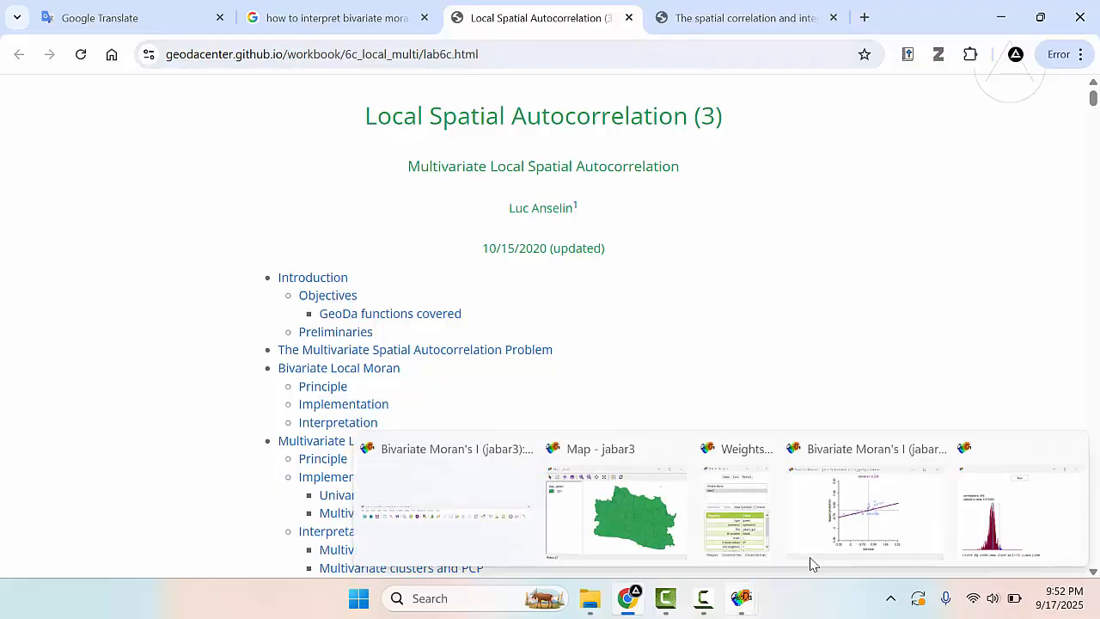
left_click(1001, 10)
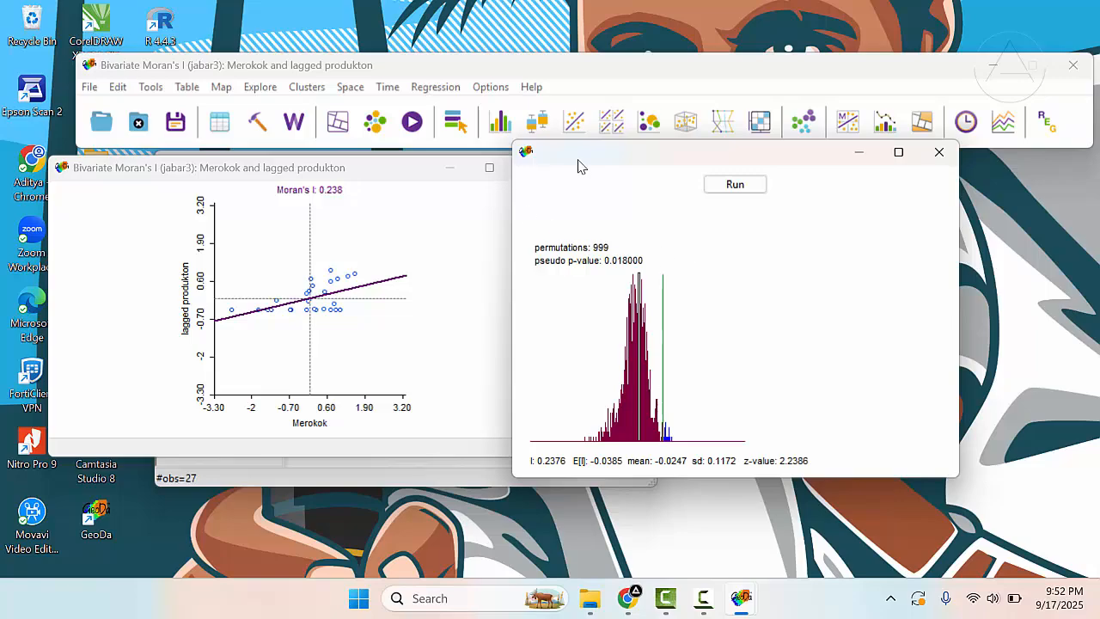
- Bring the Bivariate Moran's I scatter plot in front of the permutation histogram to examine it
left_click_drag(579, 167, 579, 194)
left_click(341, 172)
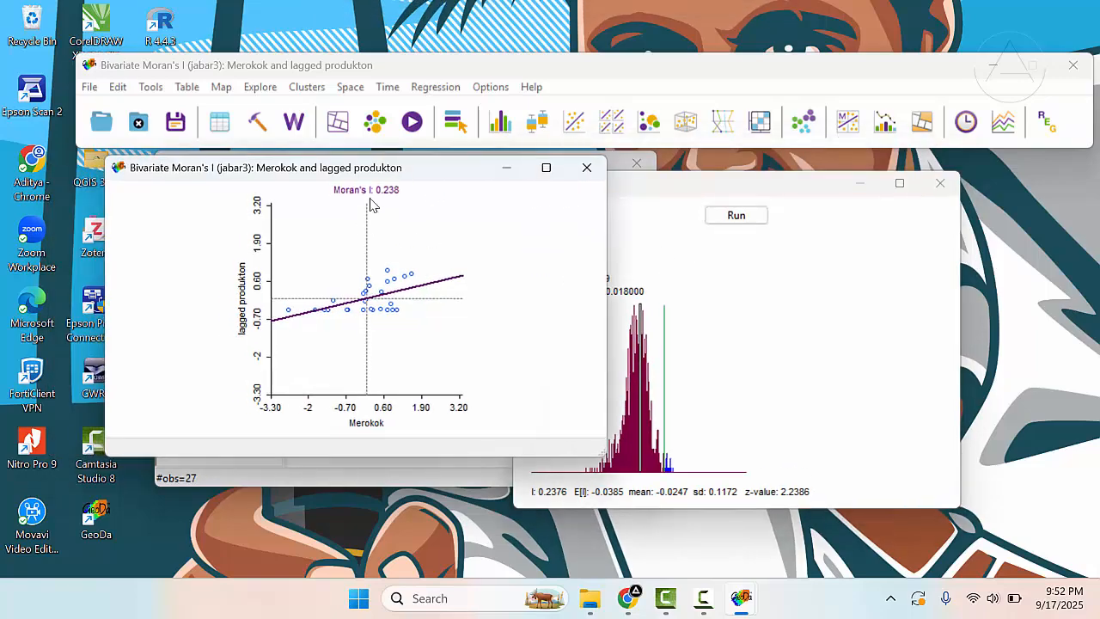
left_click_drag(425, 170, 687, 170)
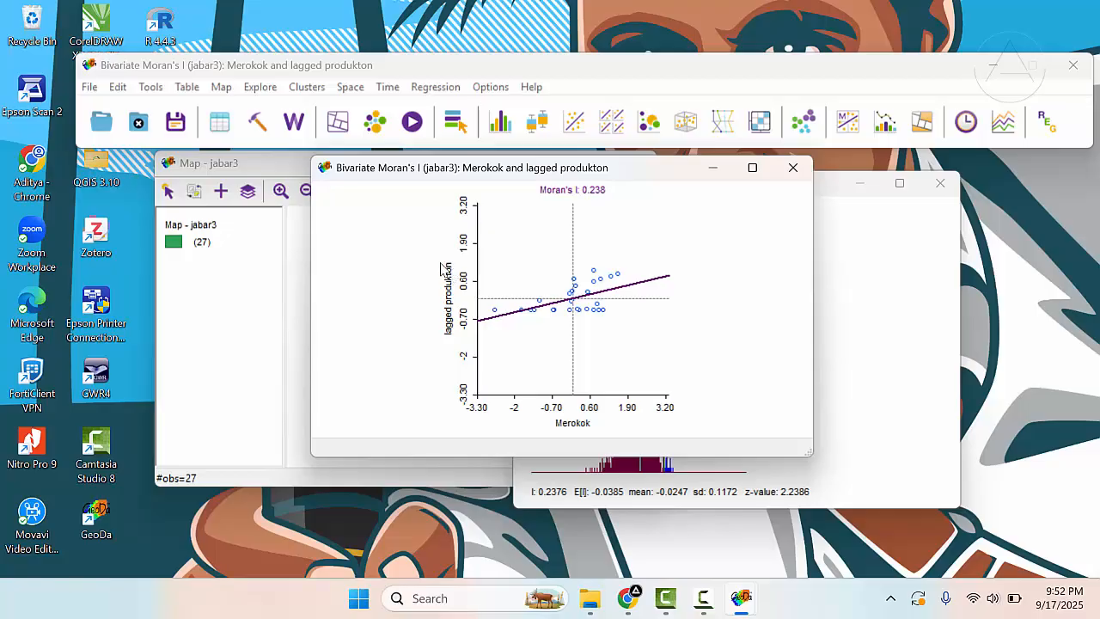
mouse_move(453, 169)
left_mouse_down()
mouse_move(429, 170)
mouse_move(488, 176)
mouse_move(446, 182)
left_mouse_up()
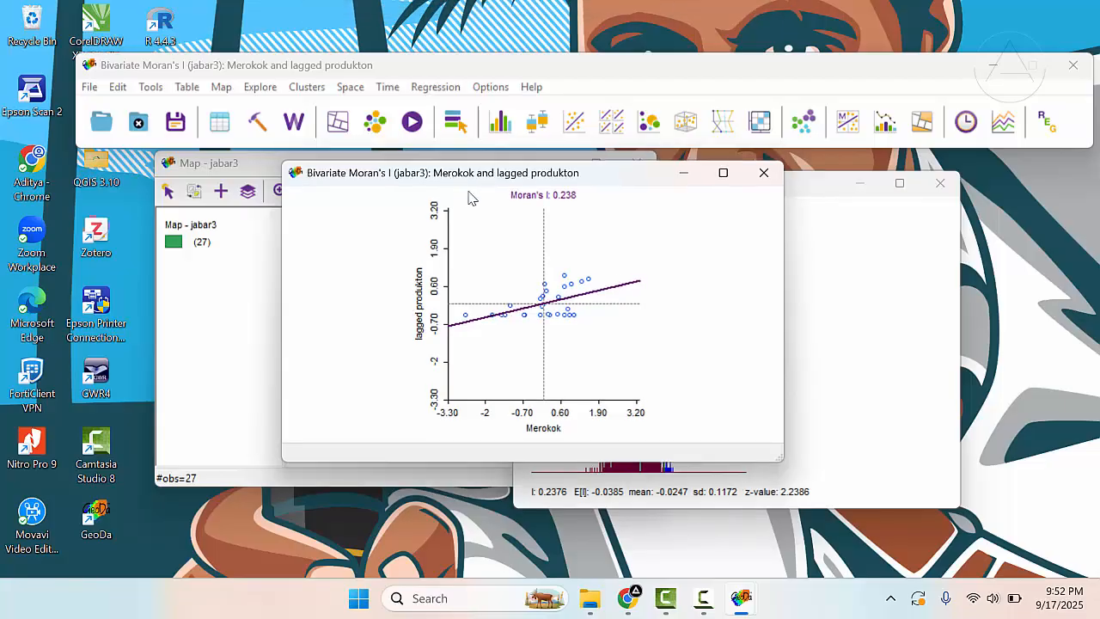
left_click_drag(306, 177, 311, 197)
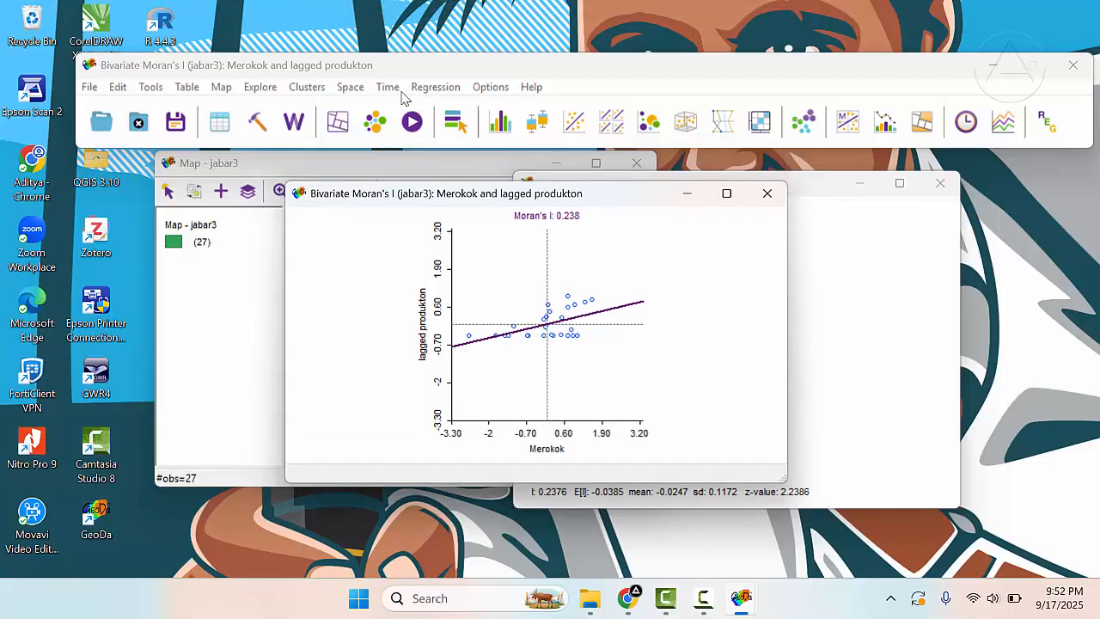
- Create a Bivariate Local Moran's I cluster map with Merokok as first variable, produkton as second variable, and jabar3 weights
left_click(350, 89)
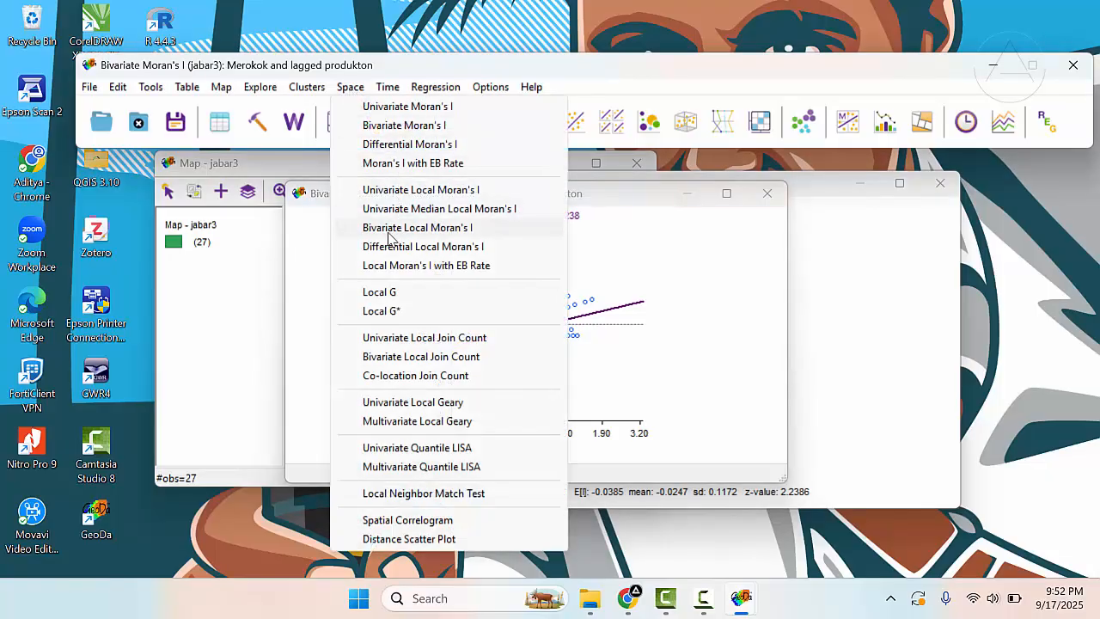
left_click(445, 235)
left_click_drag(507, 162, 497, 144)
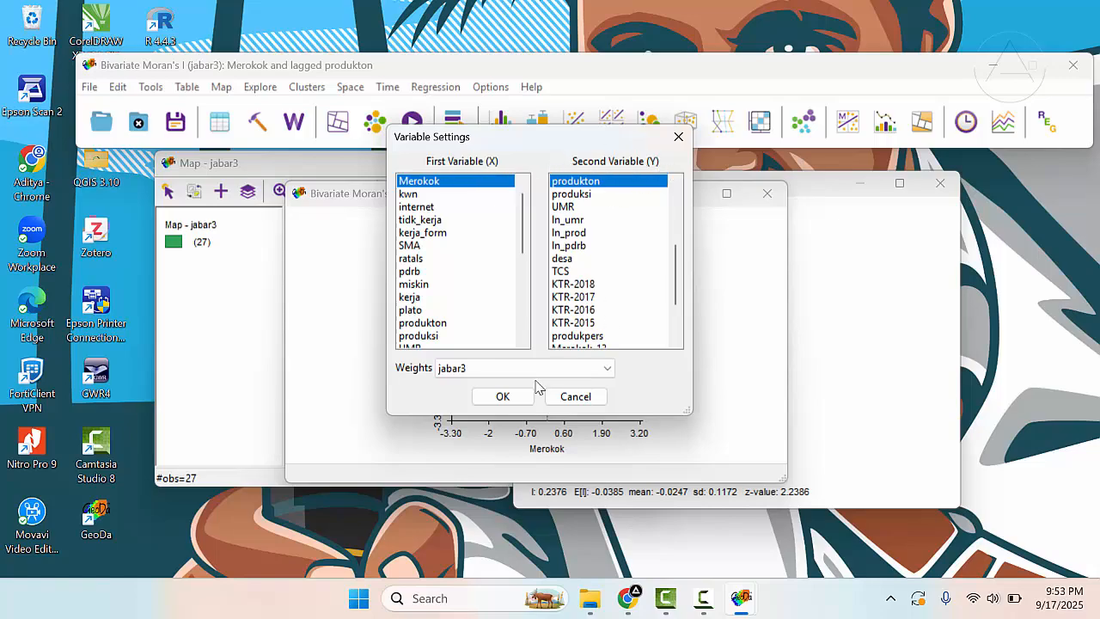
left_click(503, 397)
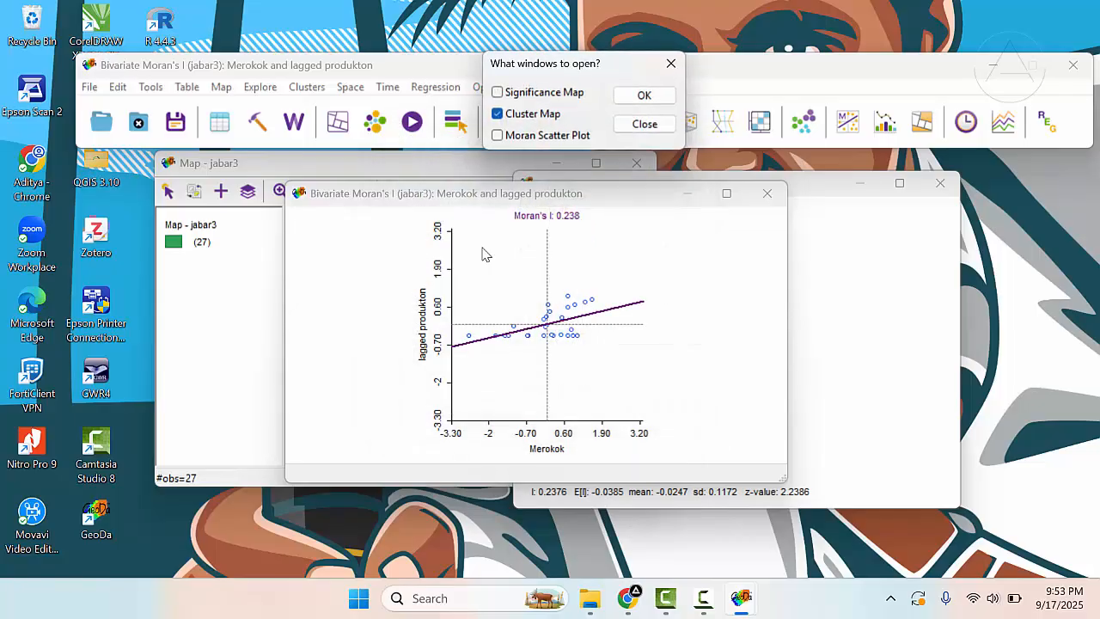
left_click(638, 98)
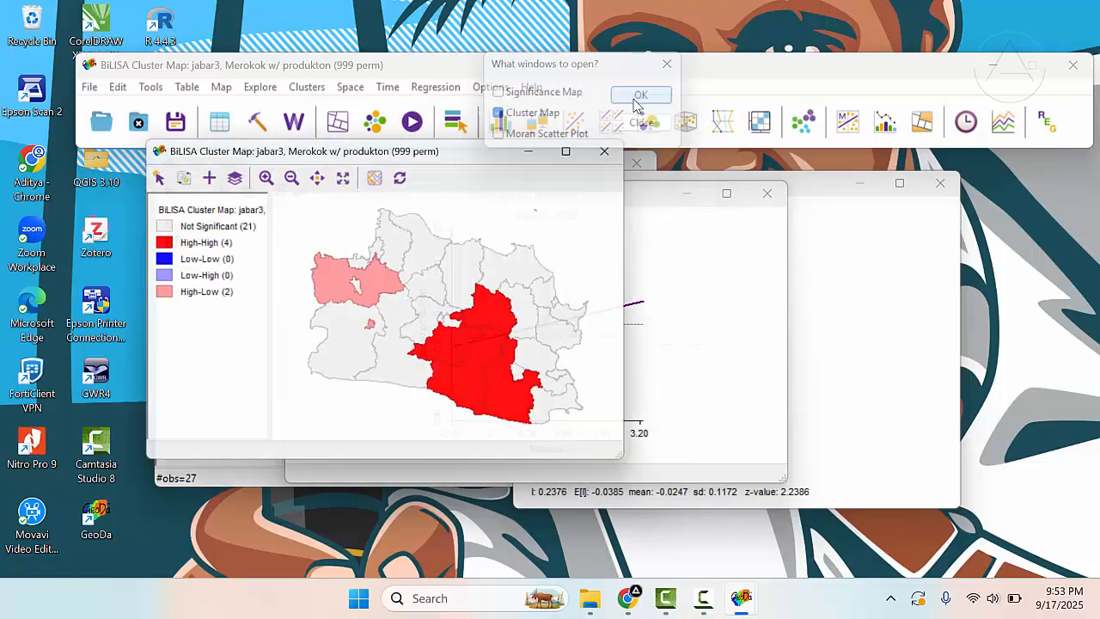
- Examine the BiLISA cluster map by highlighting individual High-High regions and the High-Low and High-High categories, and clear the selection
left_click_drag(420, 155, 438, 106)
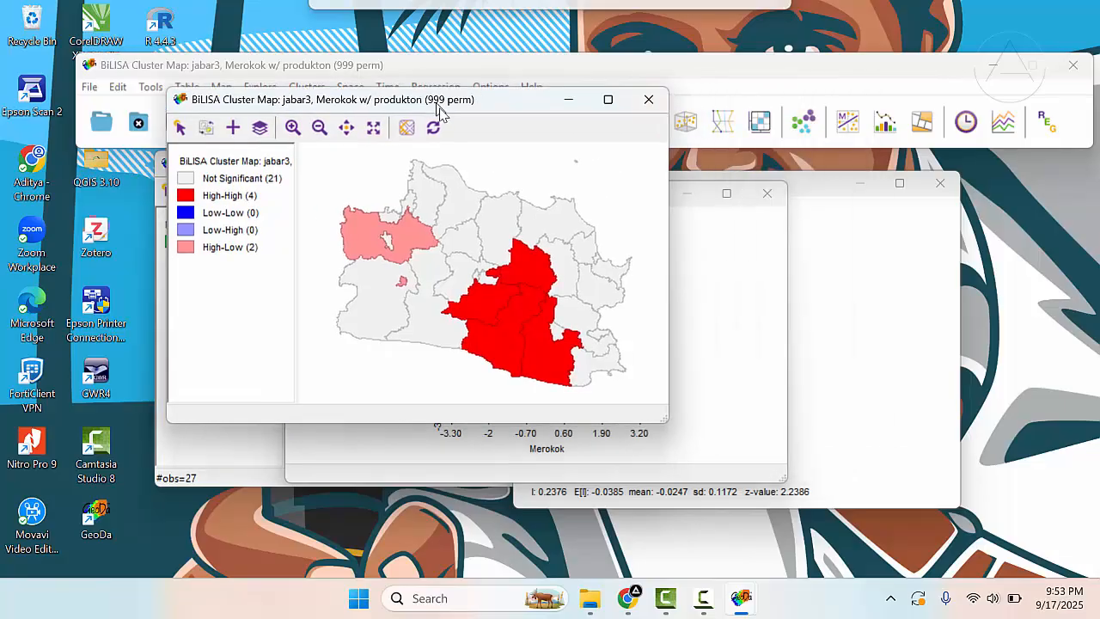
left_click(525, 277)
left_click(492, 308)
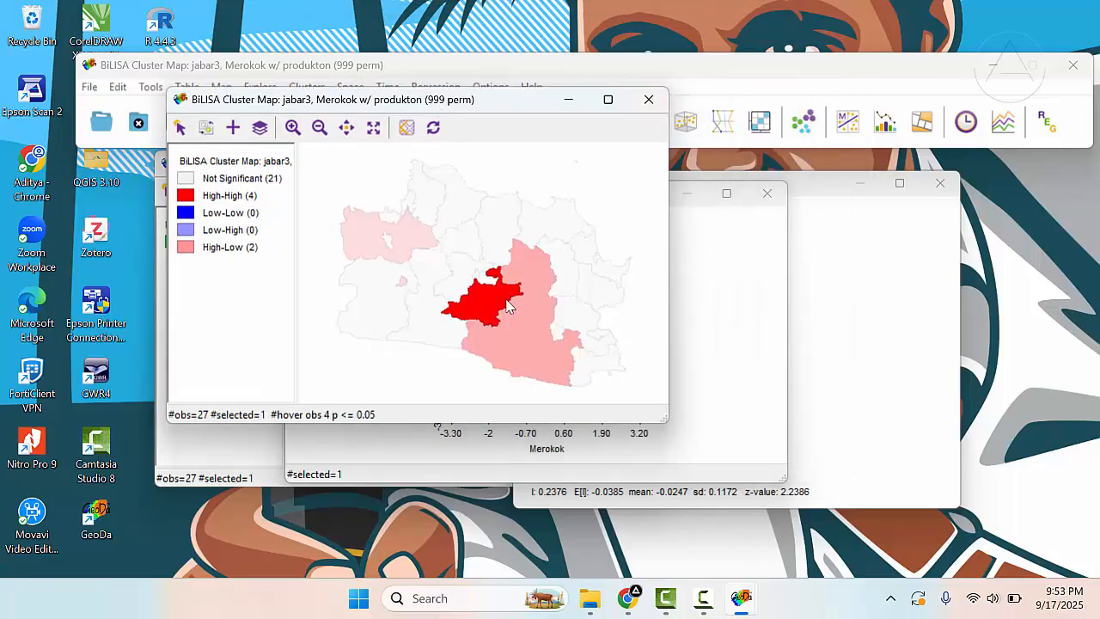
left_click(514, 349)
left_click(535, 303)
left_click(608, 192)
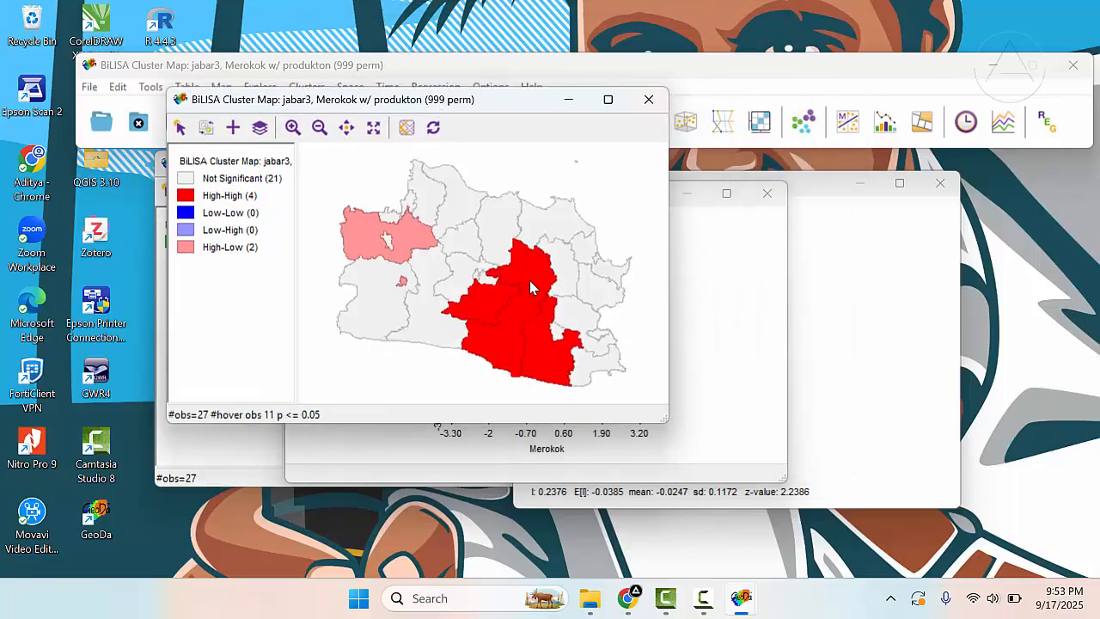
left_click(531, 282)
left_click(599, 210)
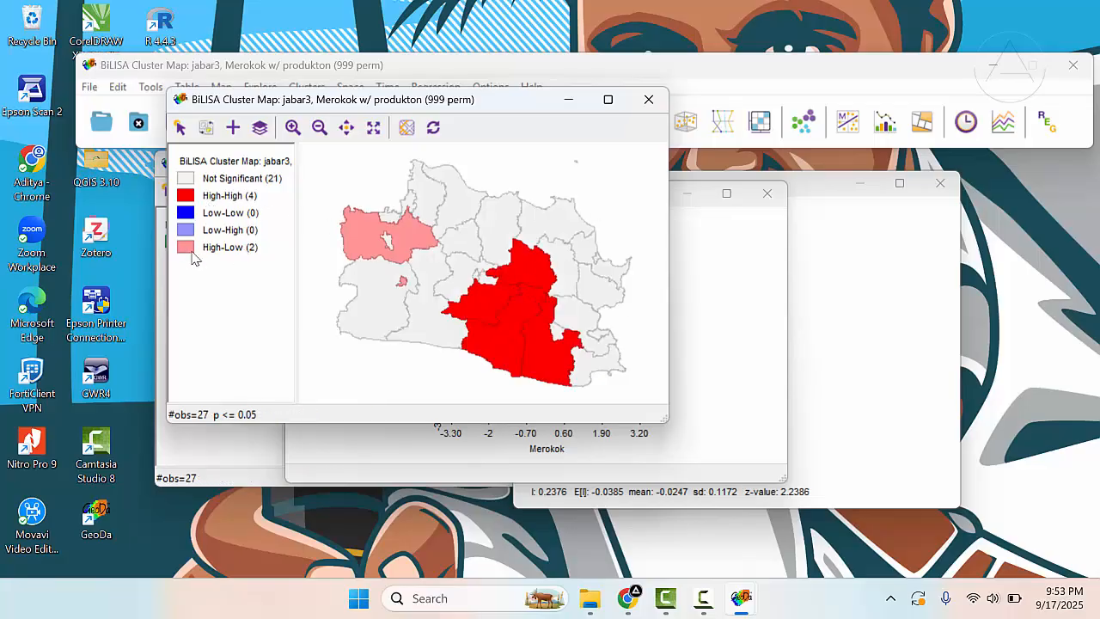
left_click(186, 251)
left_click(199, 197)
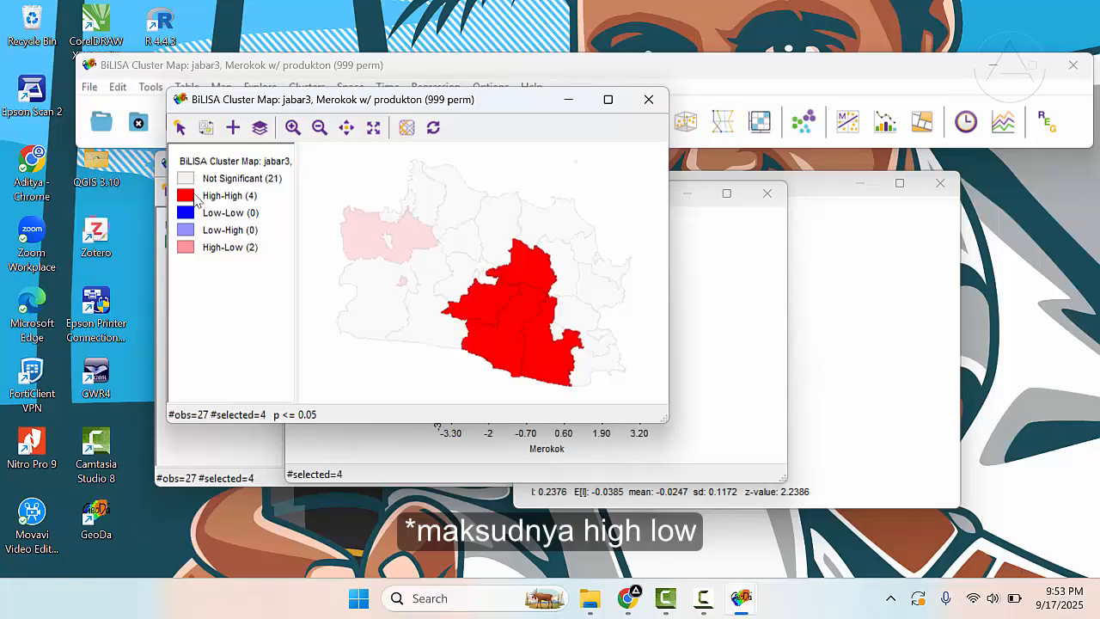
left_click(337, 311)
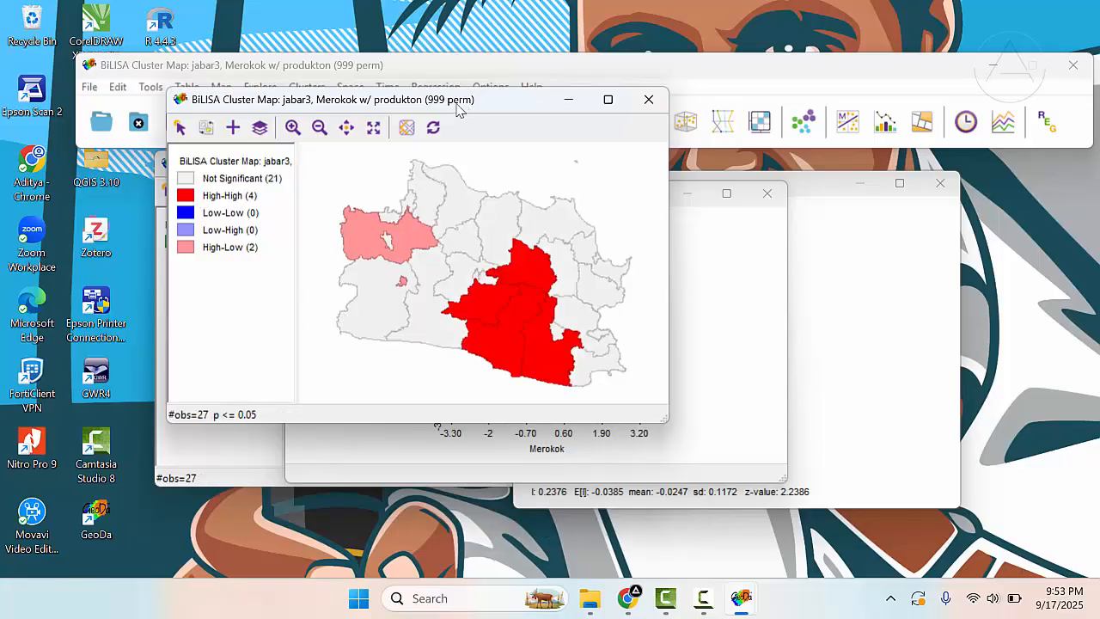
- Place the BiLISA cluster map and the Bivariate Moran's I scatter plot next to each other
left_click_drag(470, 102, 433, 135)
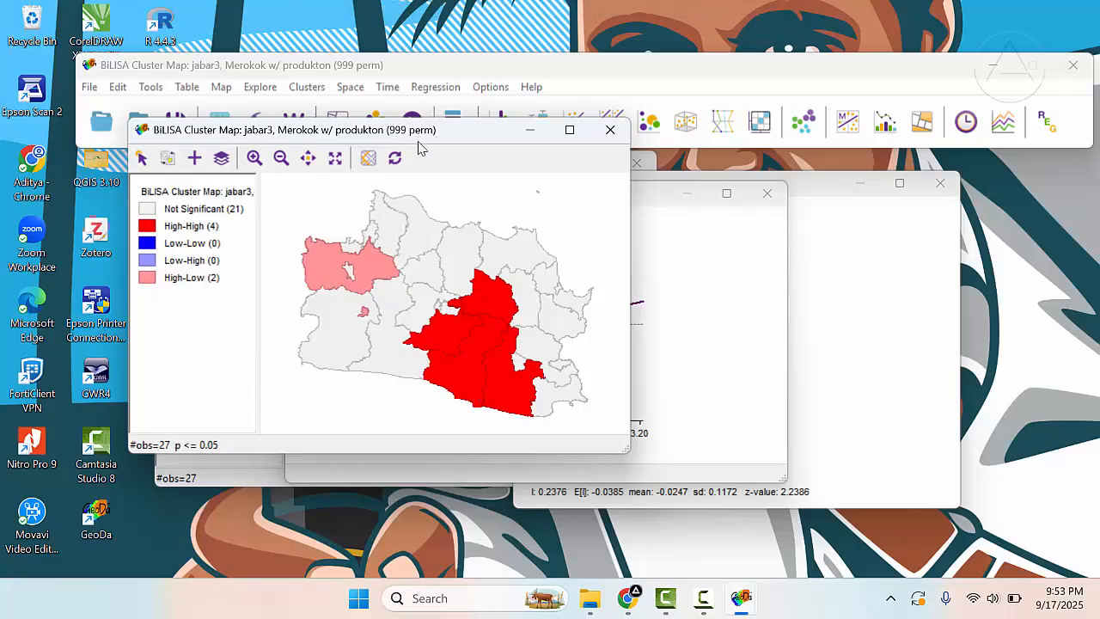
left_click_drag(419, 148, 421, 165)
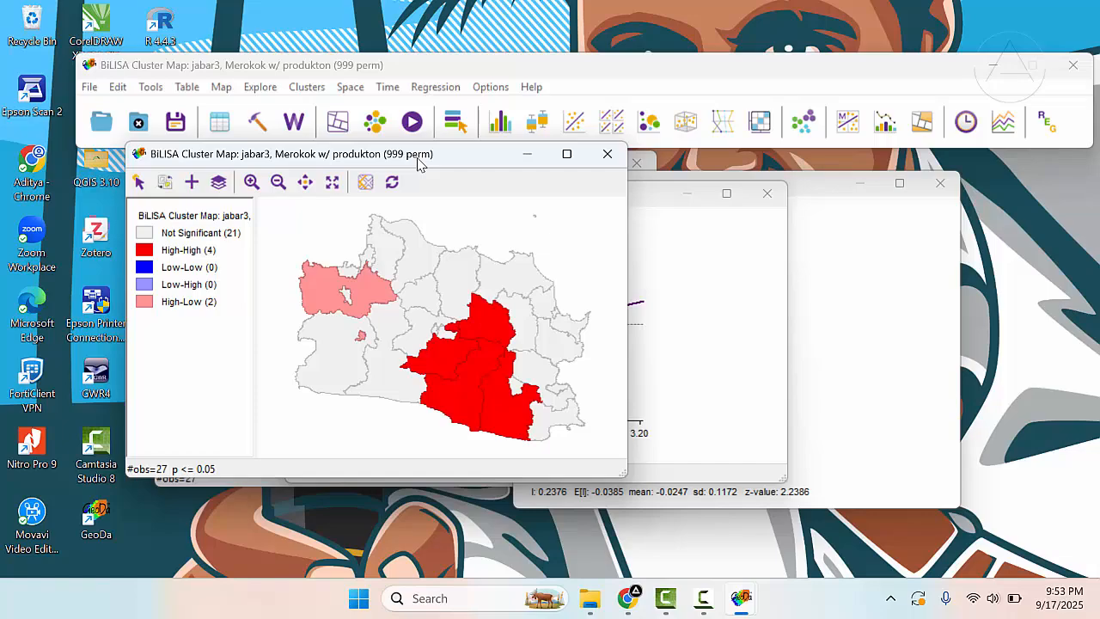
left_click_drag(420, 164, 235, 171)
left_click(513, 202)
left_click_drag(513, 202, 698, 178)
left_click_drag(289, 171, 407, 170)
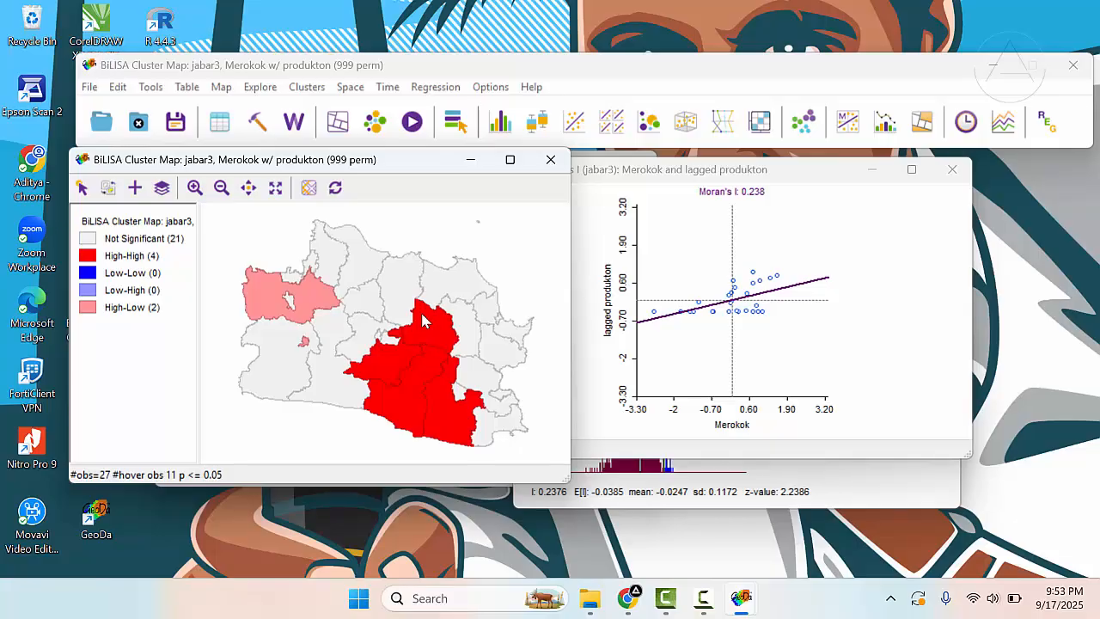
left_click_drag(432, 161, 472, 147)
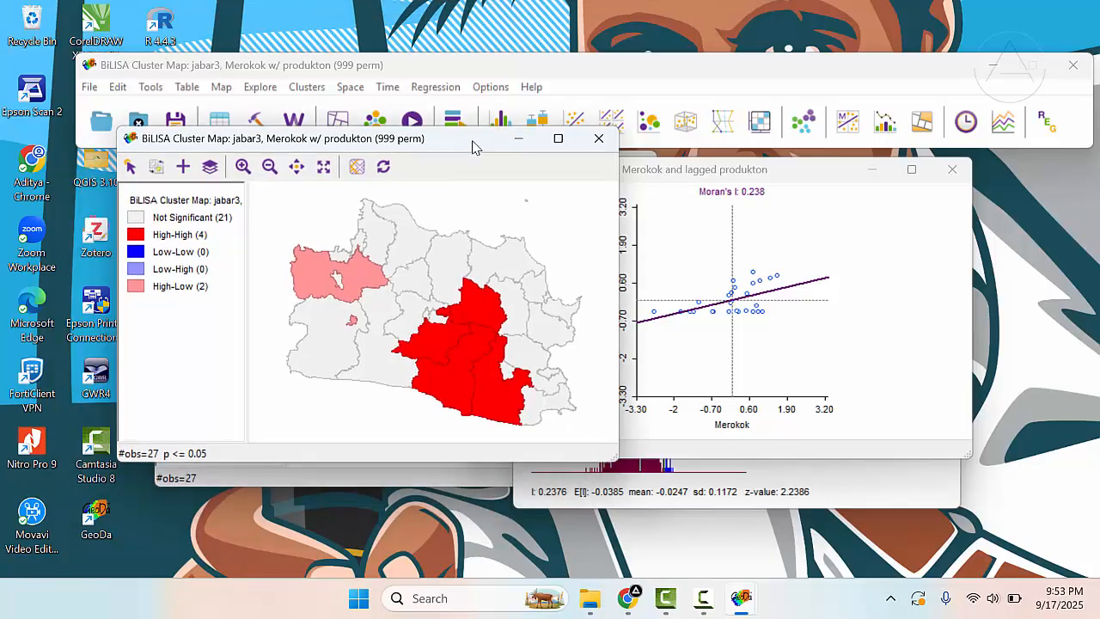
left_click_drag(467, 148, 487, 140)
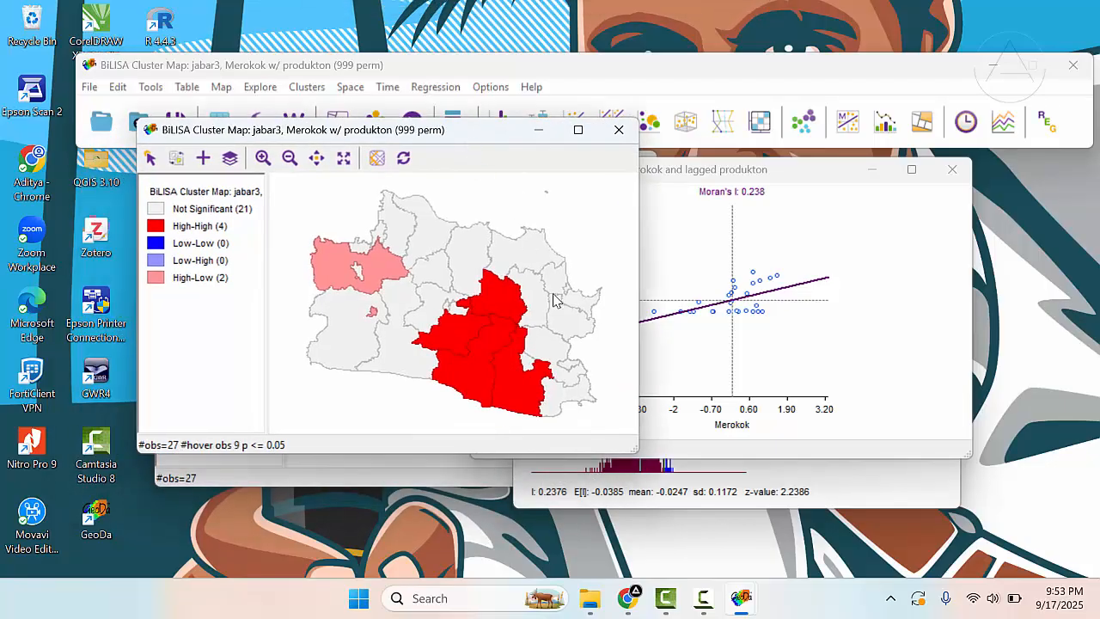
left_click_drag(416, 131, 411, 158)
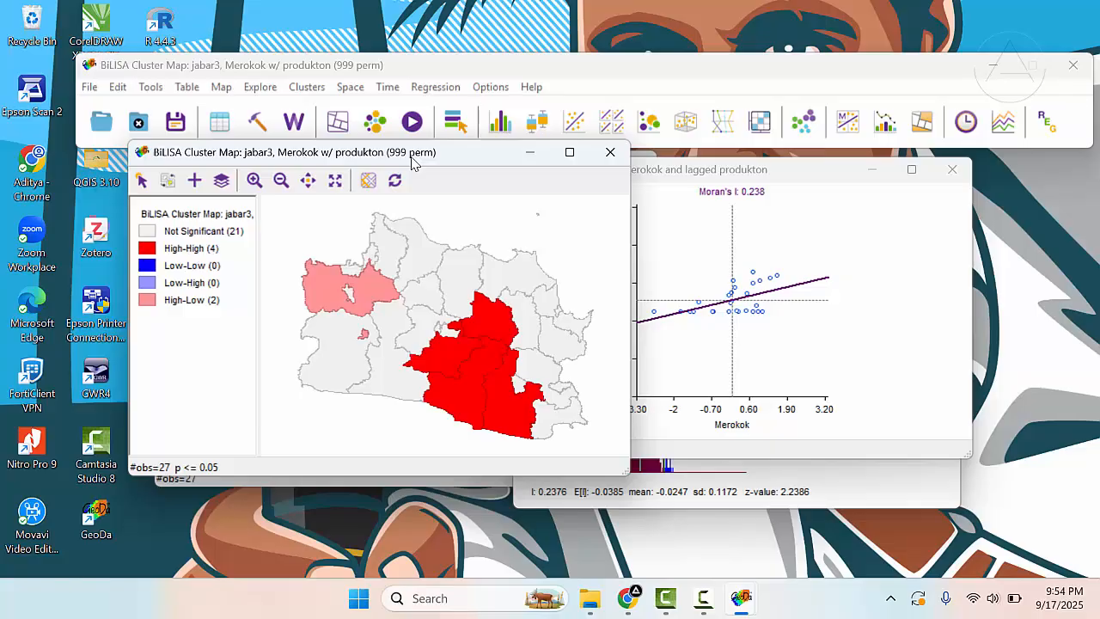
left_click_drag(411, 160, 387, 172)
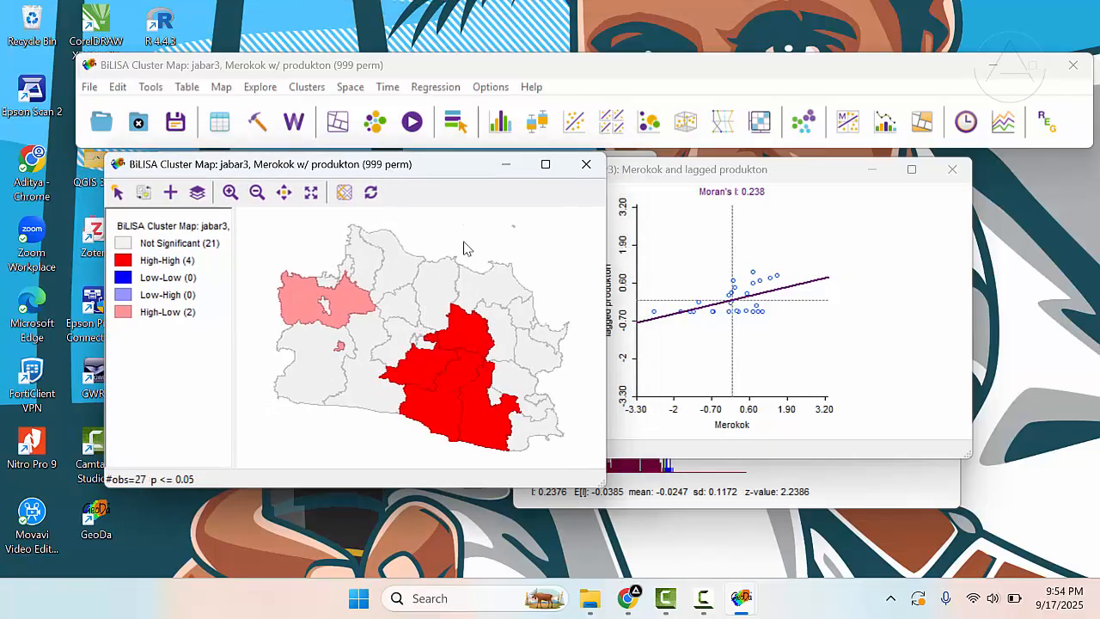
left_click_drag(415, 172, 410, 169)
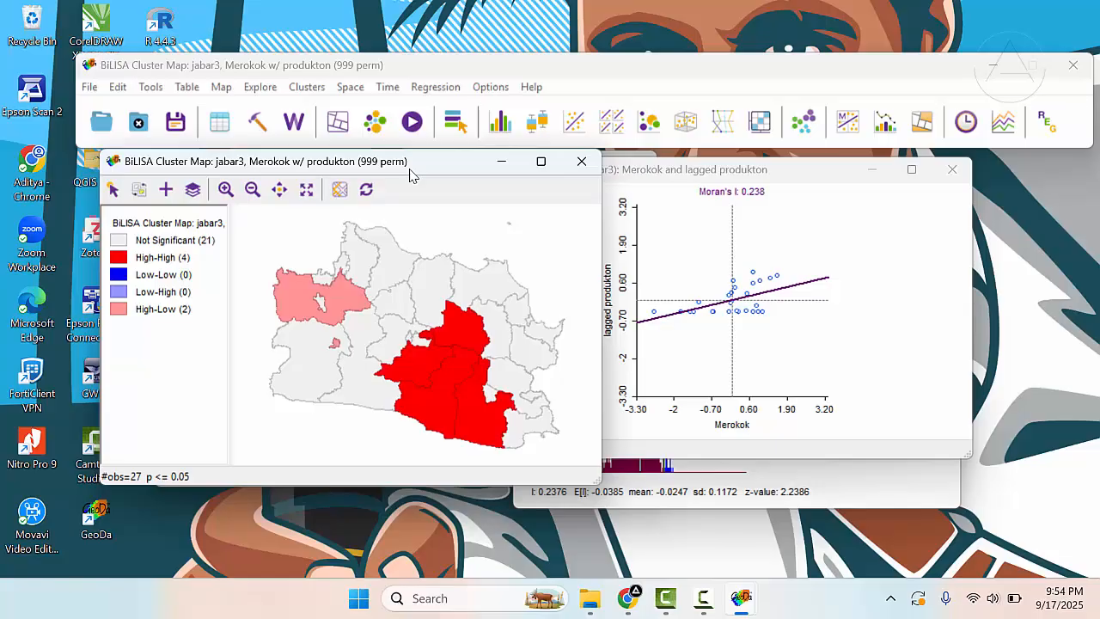
left_click_drag(409, 169, 409, 183)
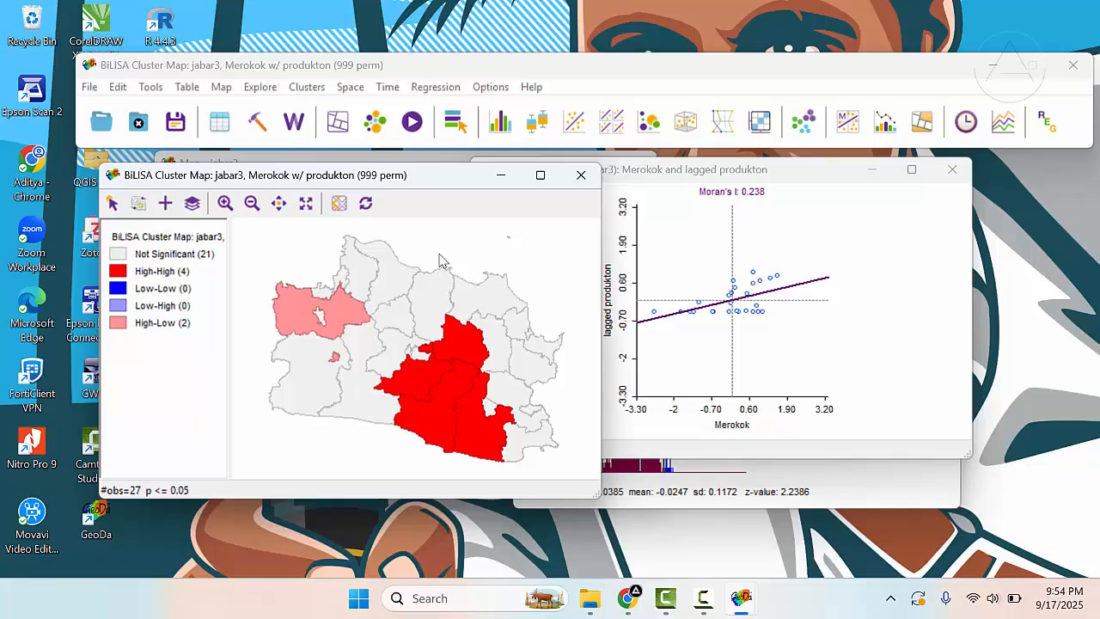
left_click_drag(406, 184, 412, 169)
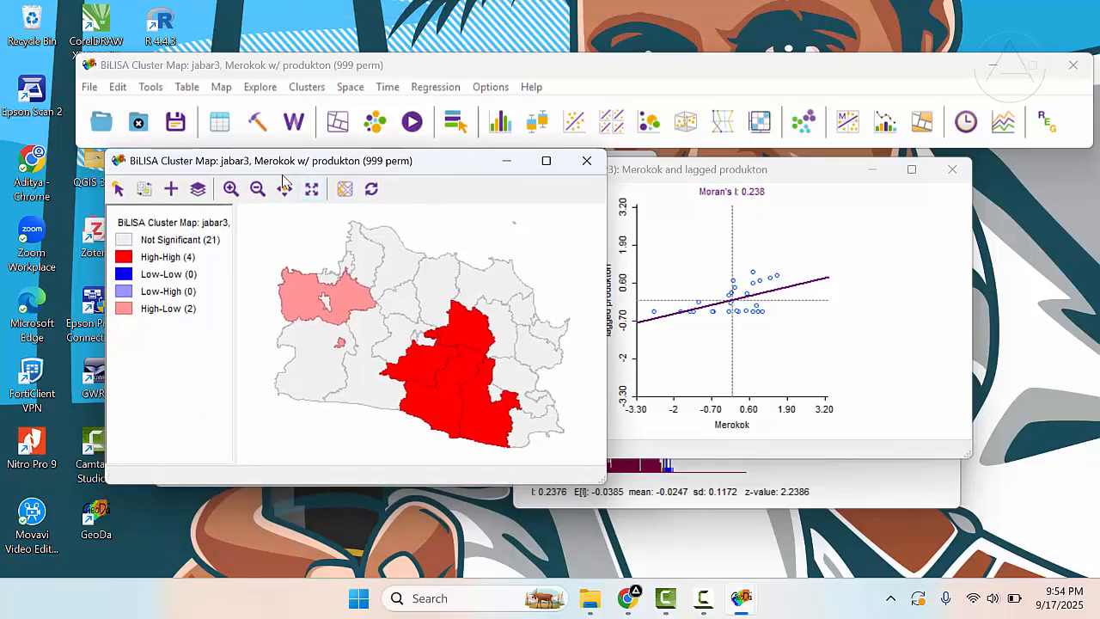
left_click(422, 86)
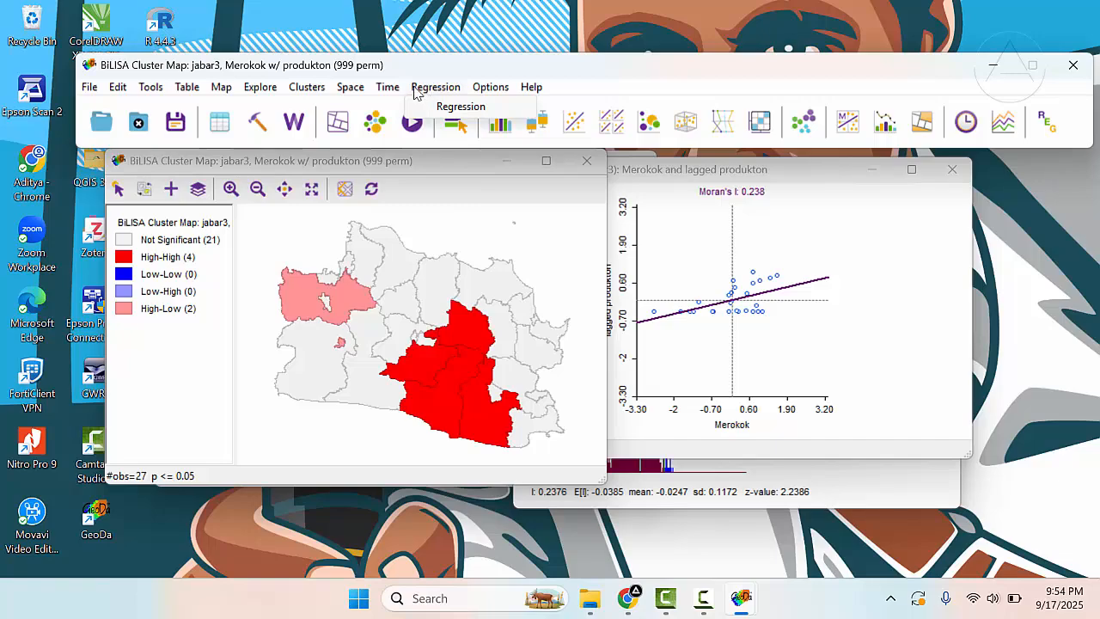
left_click(397, 71)
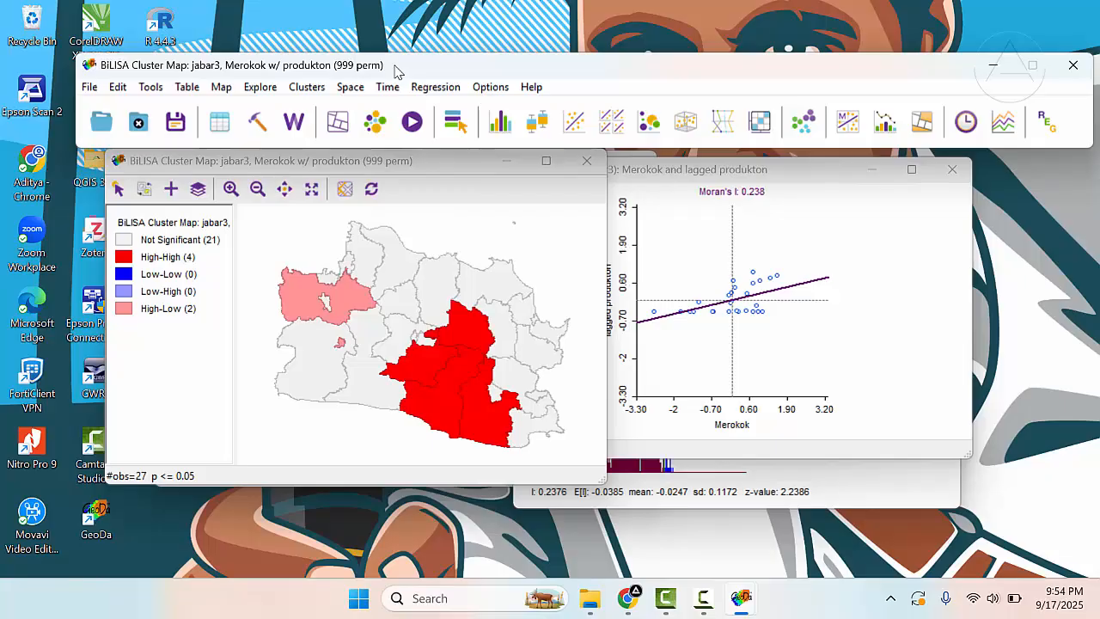
left_click_drag(416, 170, 420, 176)
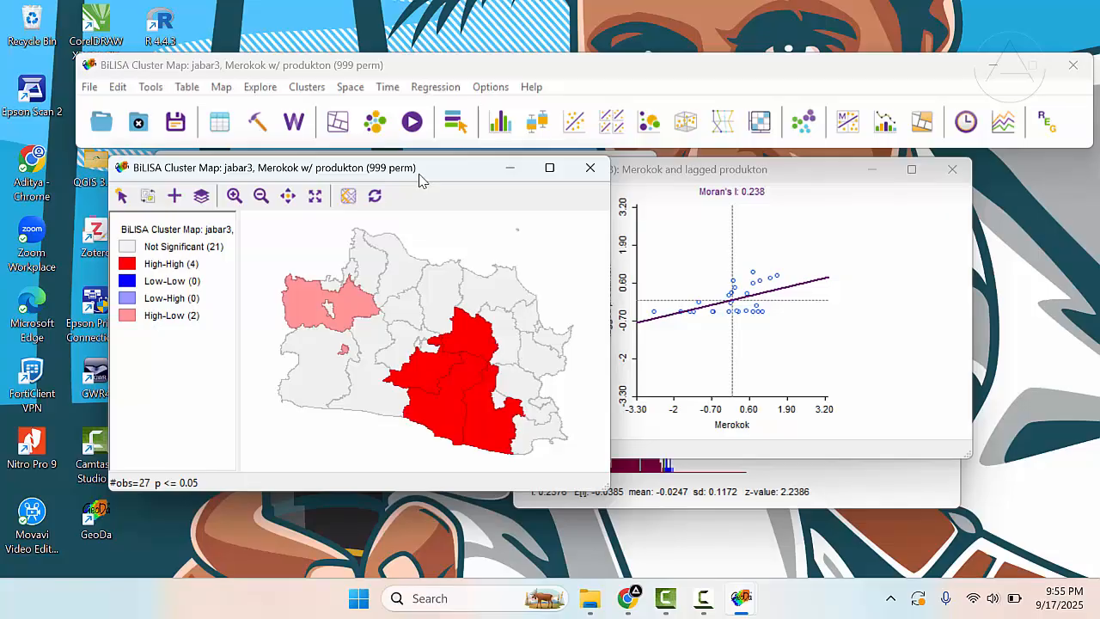
left_click_drag(421, 178, 417, 171)
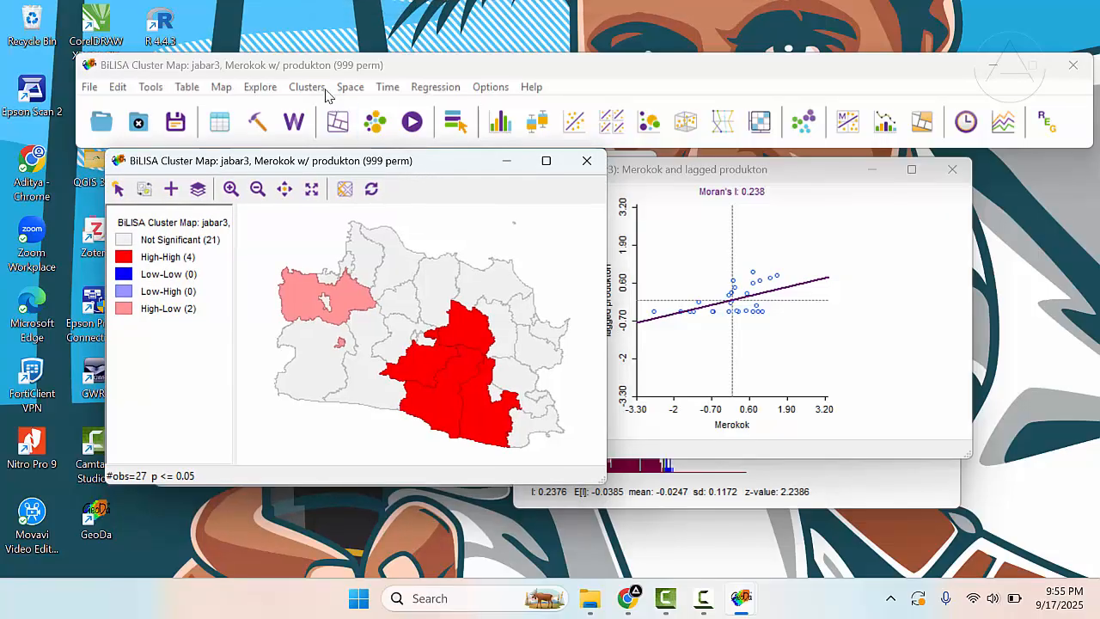
left_click(259, 67)
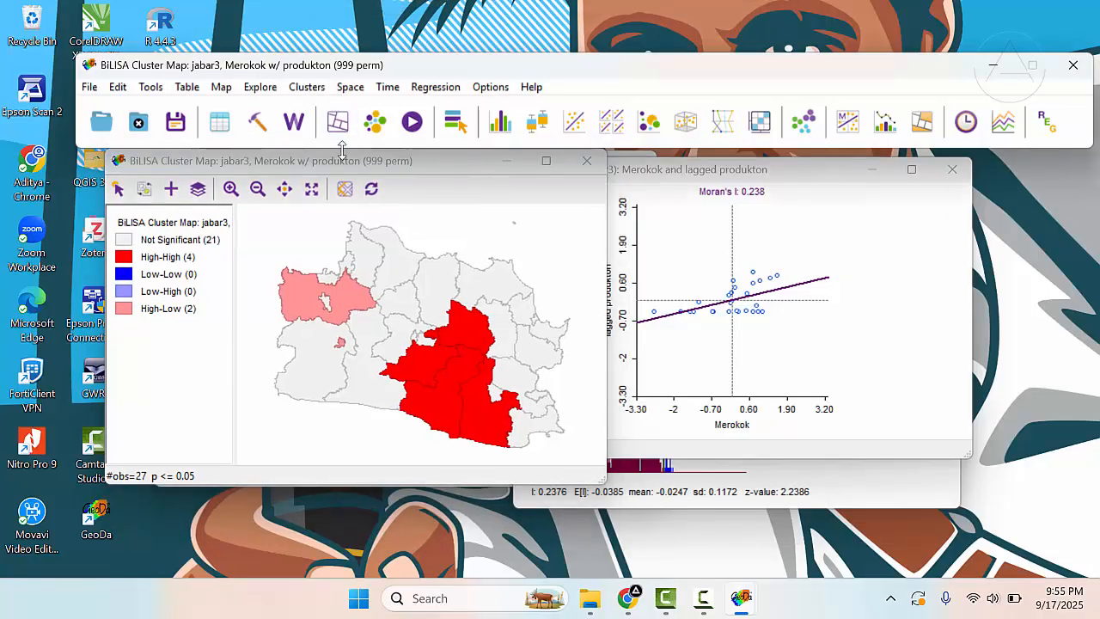
mouse_move(353, 167)
left_mouse_down()
mouse_move(329, 158)
mouse_move(333, 168)
left_mouse_up()
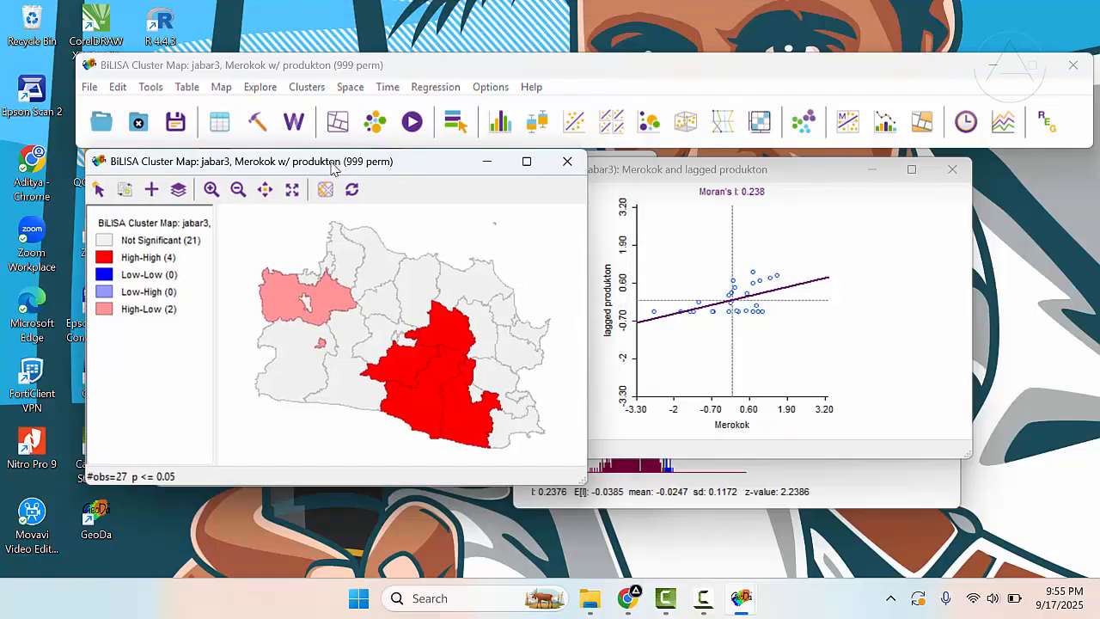
left_click(307, 73)
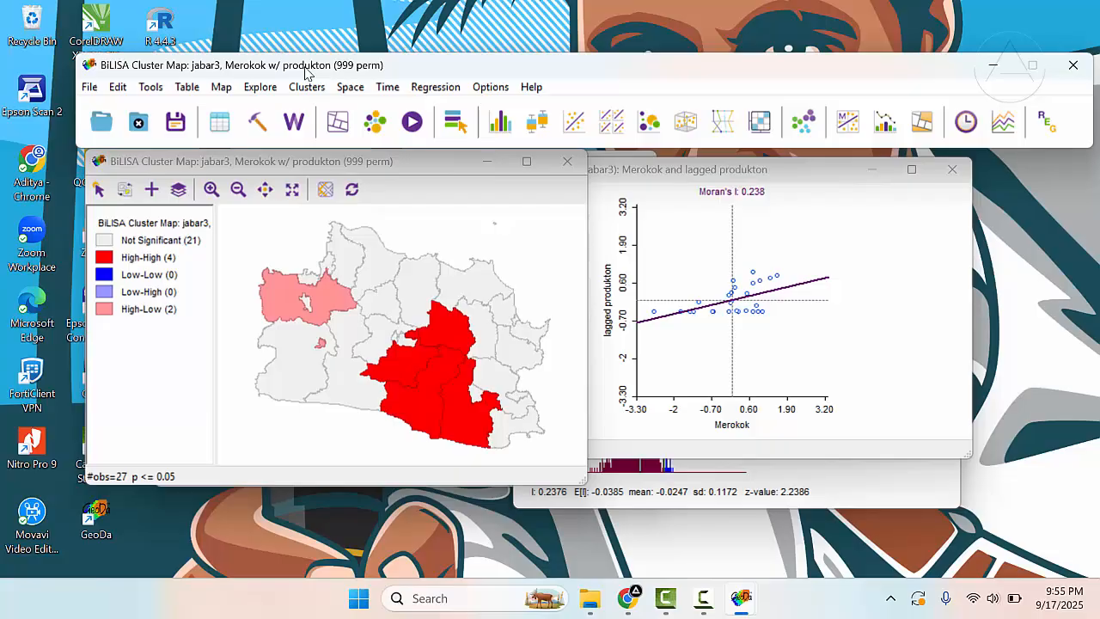
- Separate the BiLISA cluster map and the Bivariate Moran's I scatter plot so that they do not overlap
left_click_drag(435, 174, 399, 181)
left_click(627, 175)
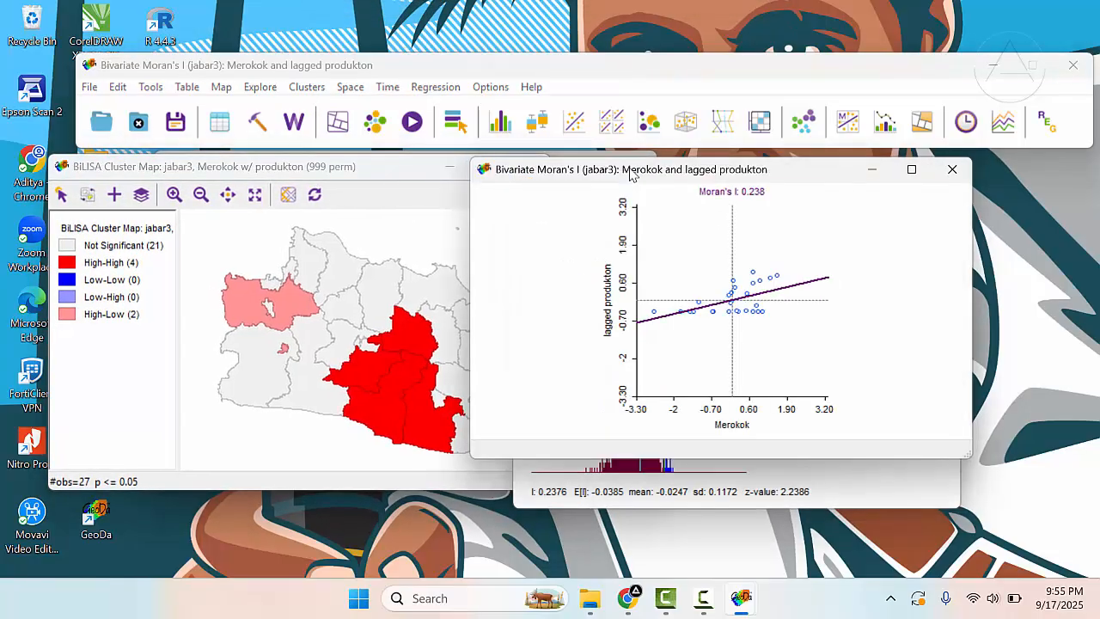
left_click_drag(632, 174, 711, 174)
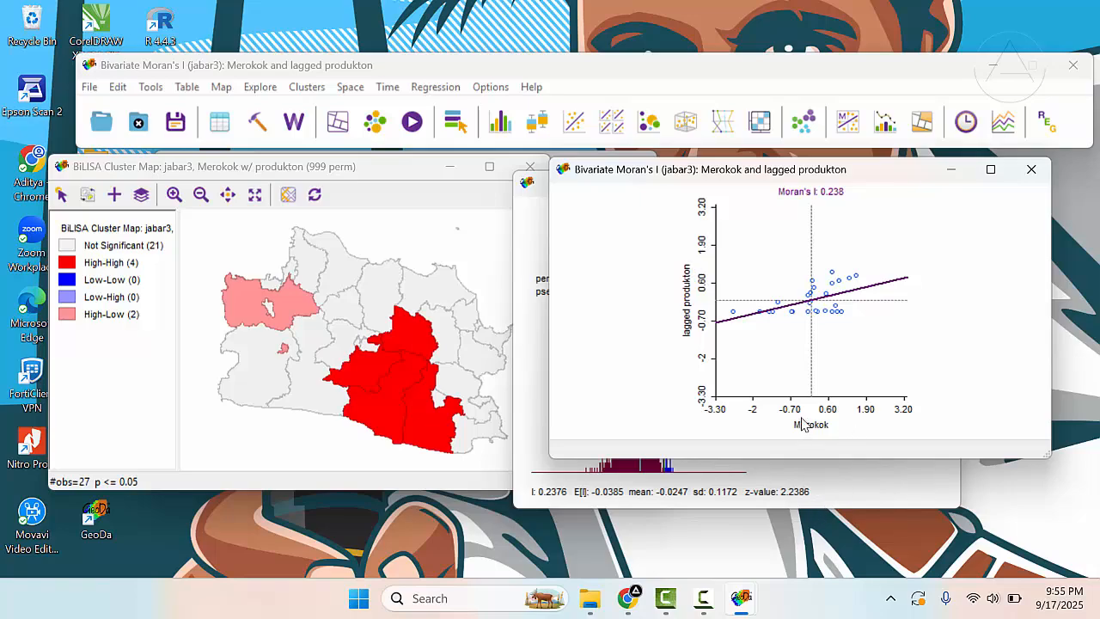
- Highlight the northernmost High-High region in the BiLISA cluster map
left_click(429, 216)
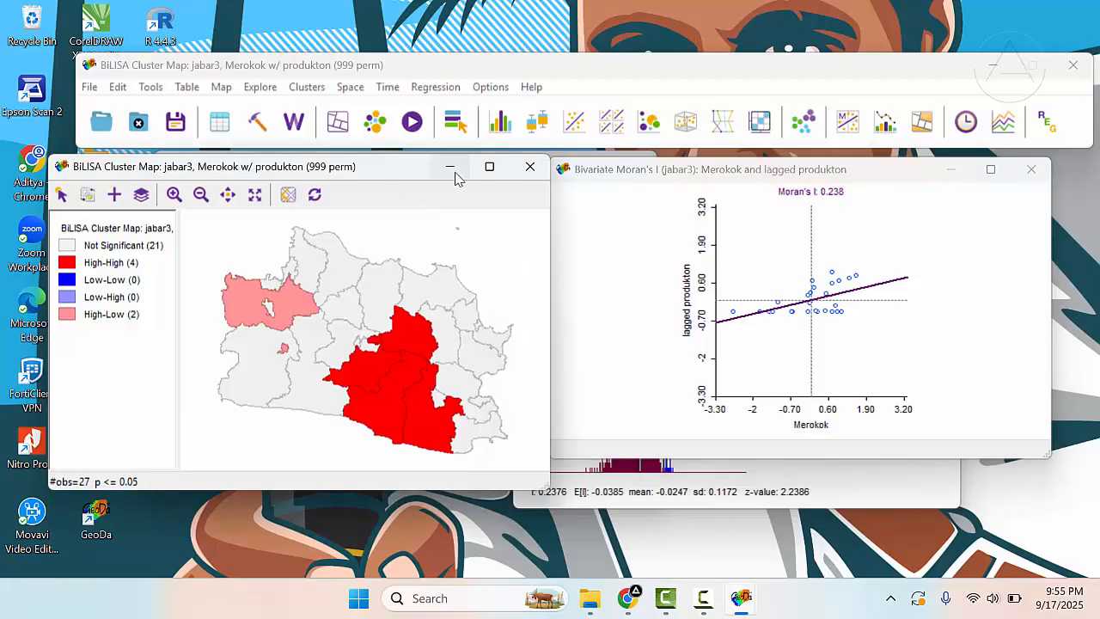
left_click(409, 332)
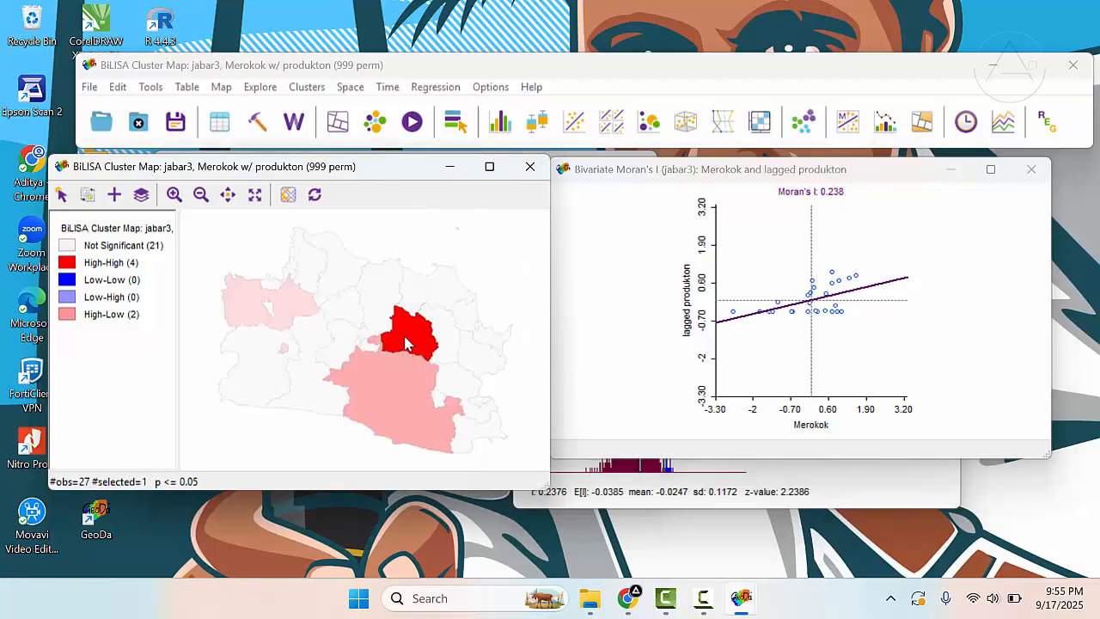
- Create a Univariate Local Moran's I cluster map of Merokok with jabar3 weights and place it beside the BiLISA cluster map
left_click(374, 226)
left_click_drag(393, 177, 372, 175)
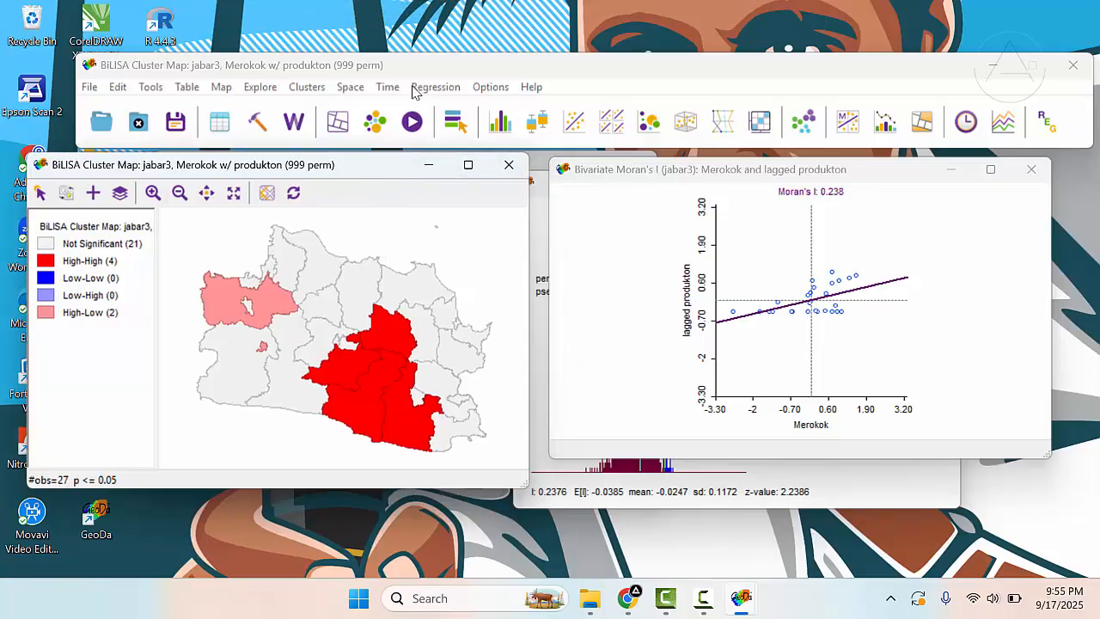
left_click(352, 88)
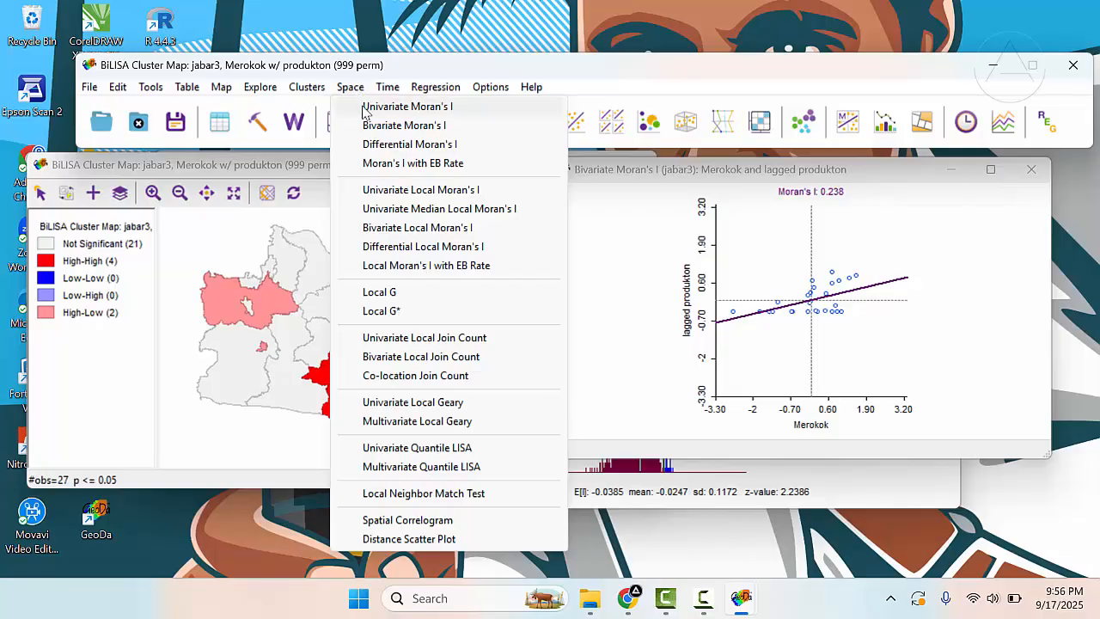
left_click(407, 191)
left_click_drag(479, 171, 725, 171)
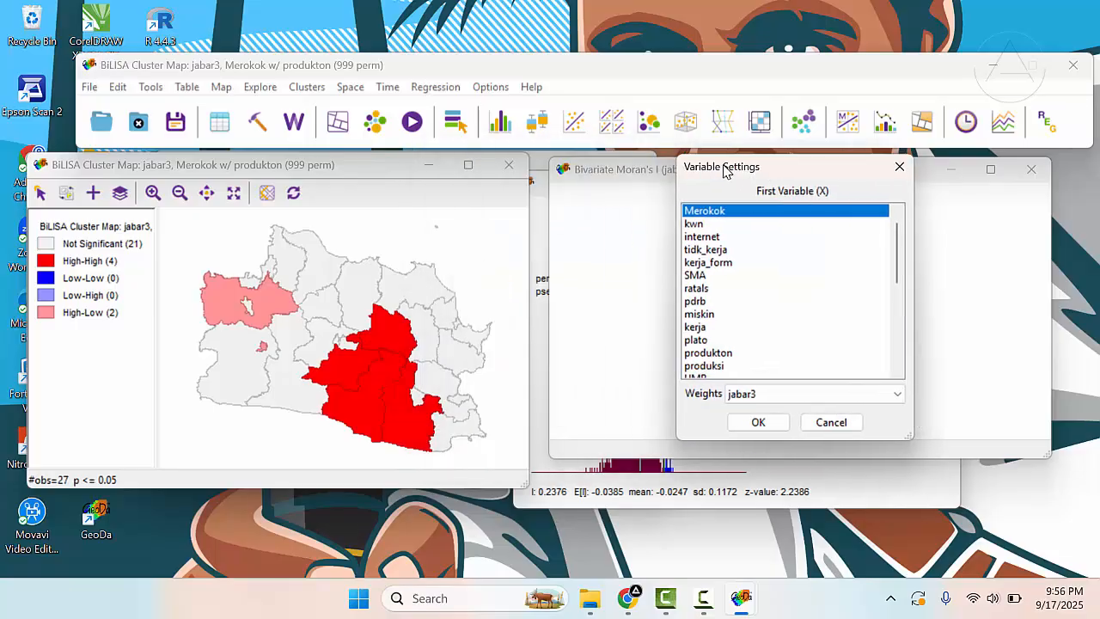
left_click(760, 421)
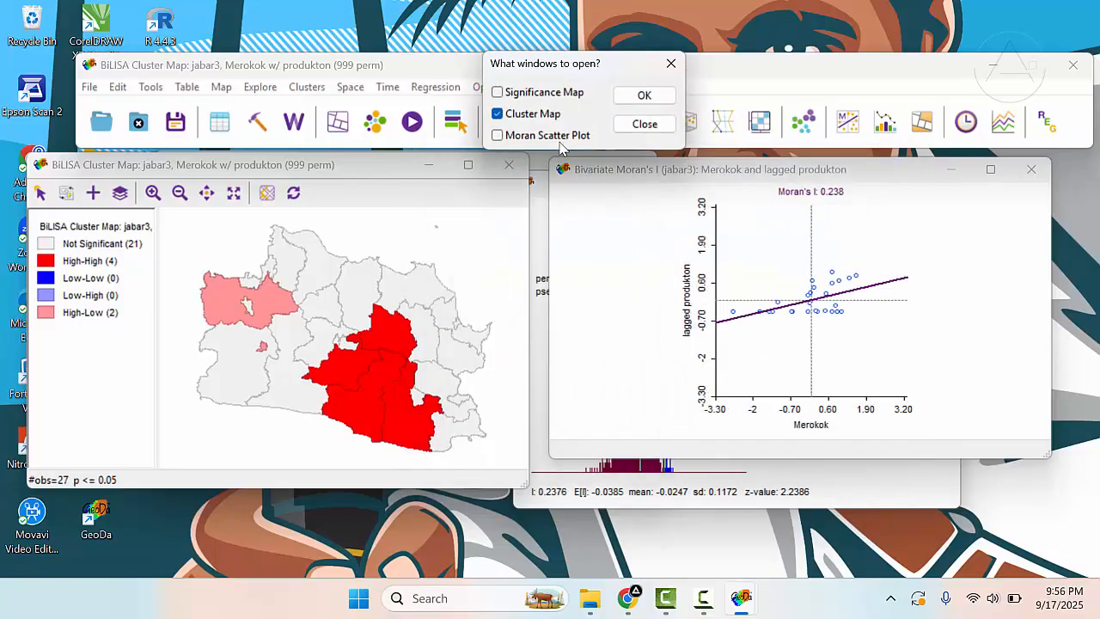
left_click(644, 96)
left_click_drag(379, 50, 853, 170)
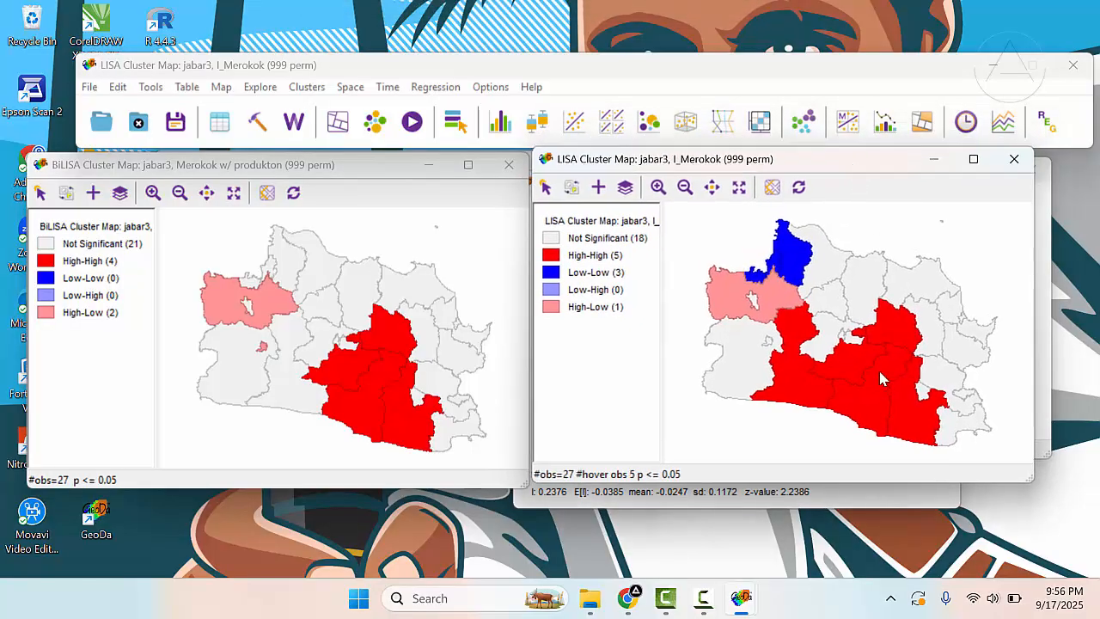
- Create a Univariate Local Moran's I cluster map of produkton with the jabar3 weights
left_click(352, 88)
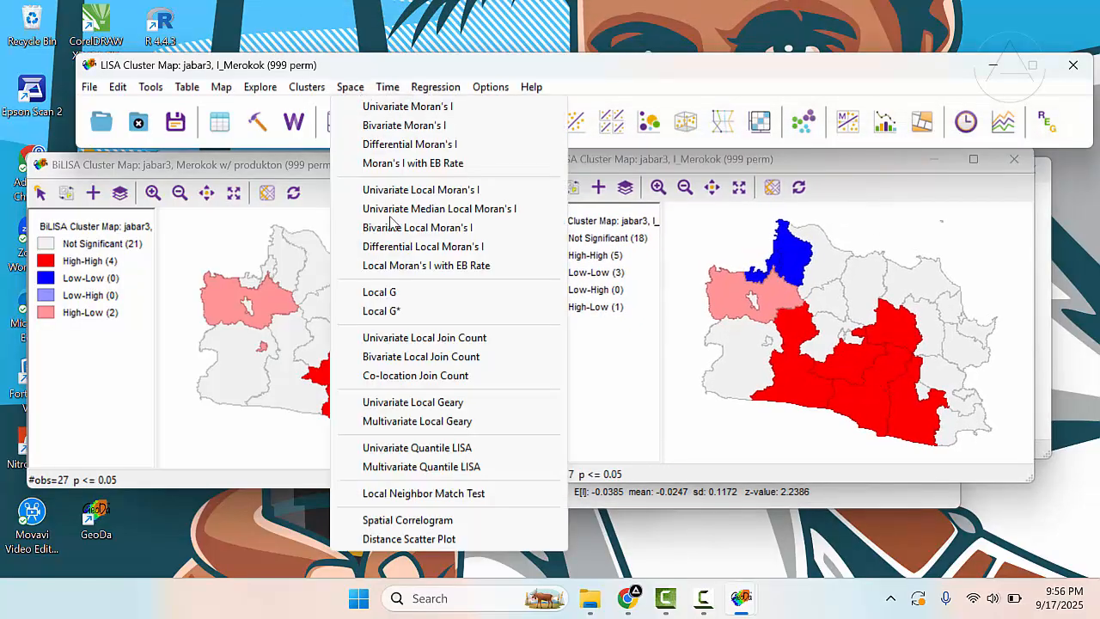
left_click(461, 191)
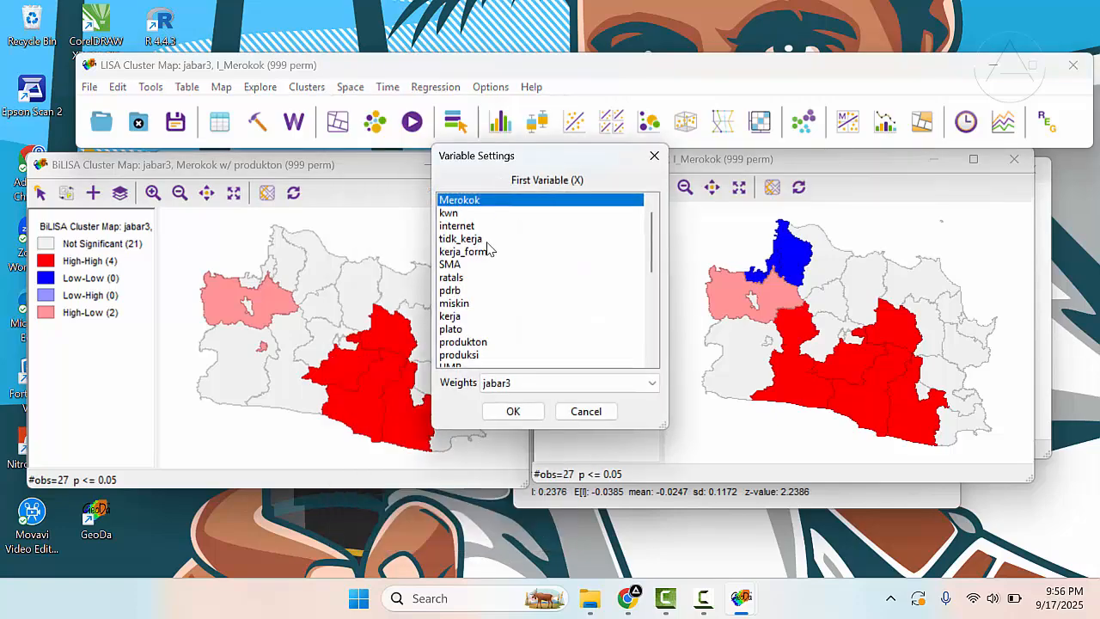
scroll(488, 249, "down", 3)
left_click(464, 226)
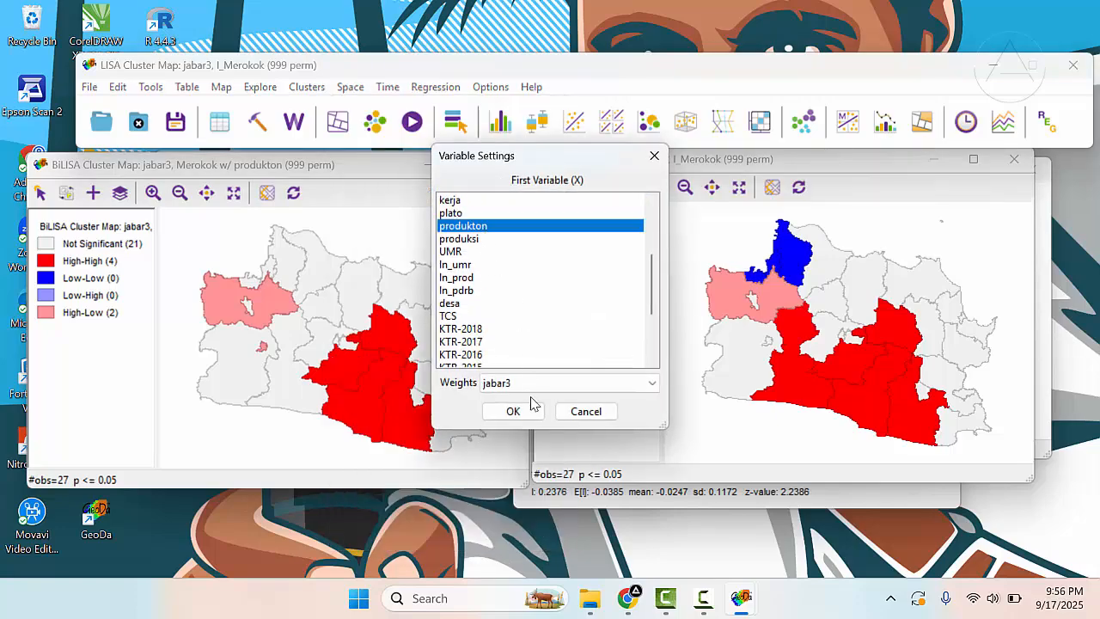
left_click(513, 411)
left_click(644, 96)
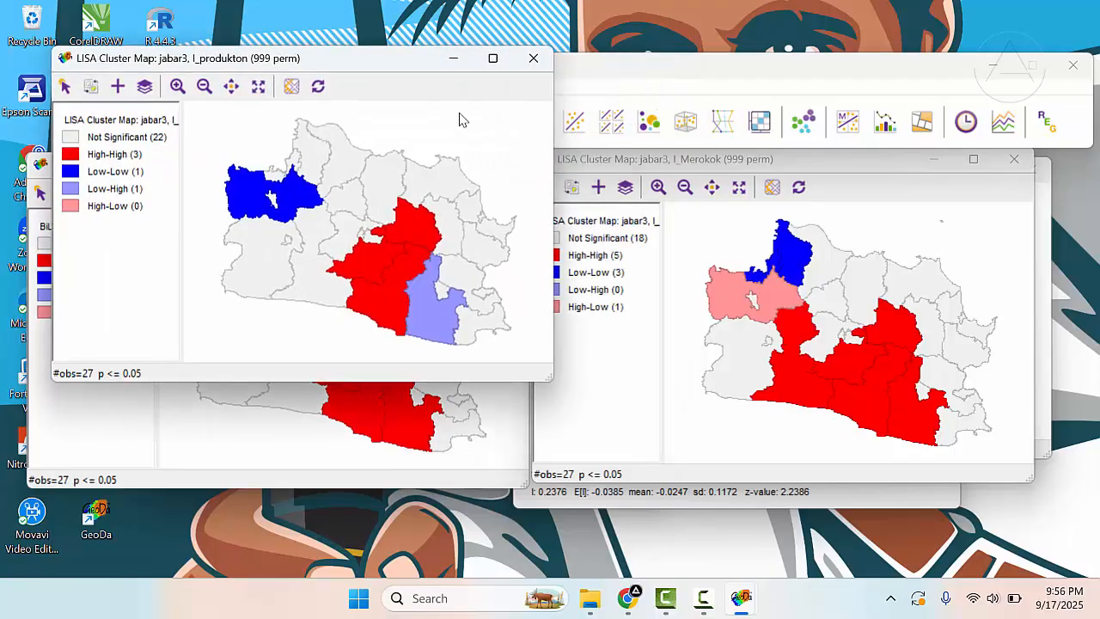
- Stack the produkton LISA cluster map above the Merokok LISA cluster map, both beside the BiLISA cluster map
left_click_drag(393, 69, 744, 50)
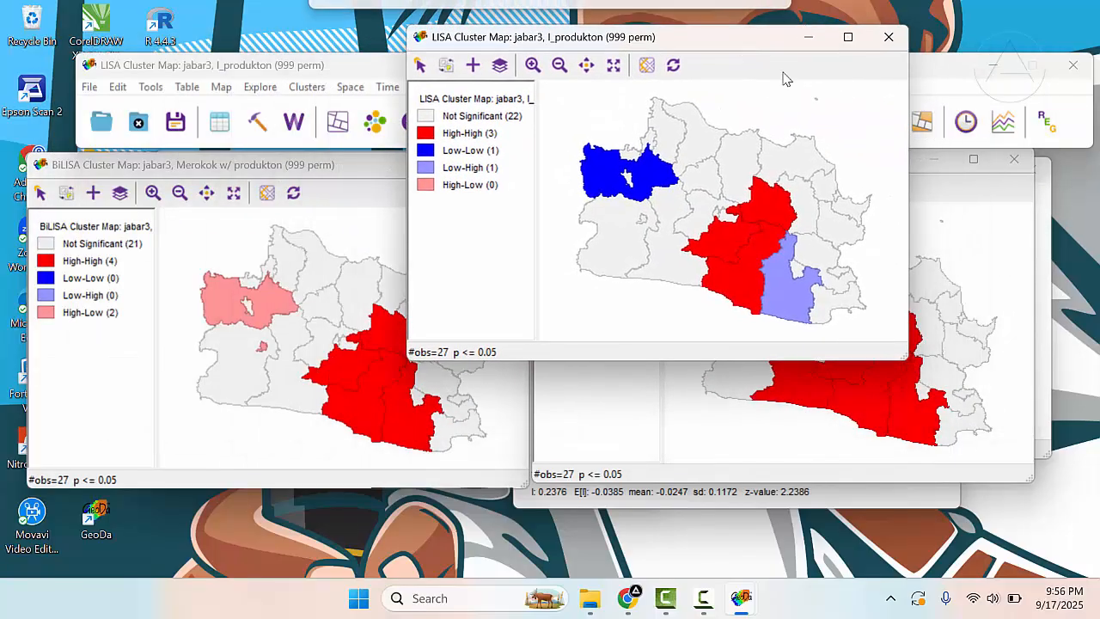
left_click(919, 165)
left_click_drag(811, 167, 798, 282)
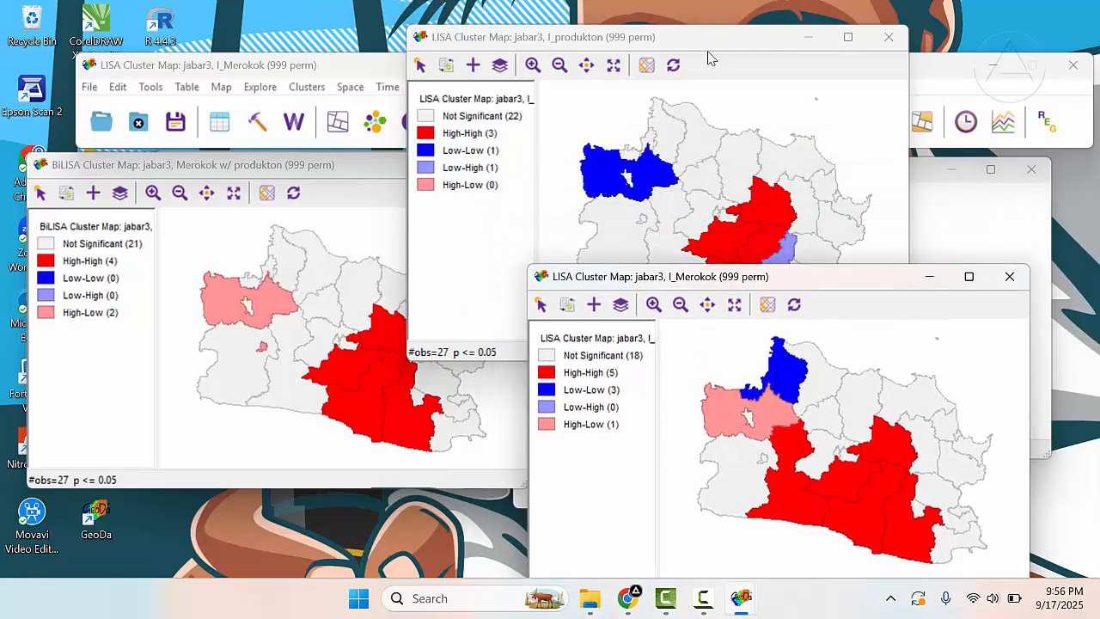
left_click_drag(712, 38, 840, 15)
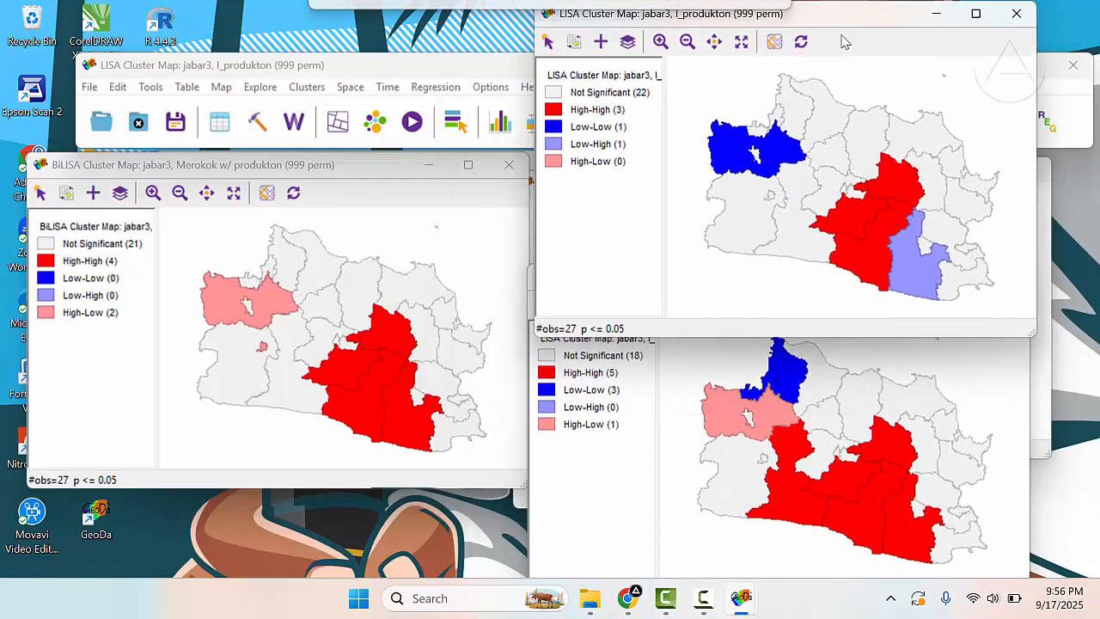
- Compare the High-High regions of the Merokok and produkton LISA maps by highlighting them one at a time, and clear the selection
left_click(868, 507)
left_click(805, 549)
left_click(868, 514)
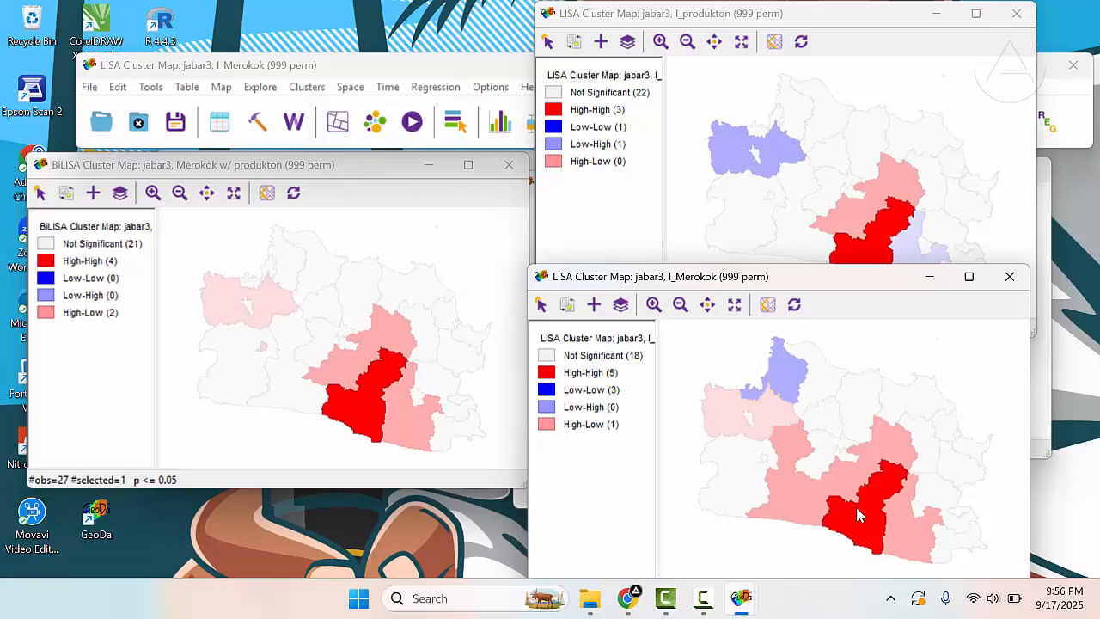
left_click(894, 196)
left_click(849, 228)
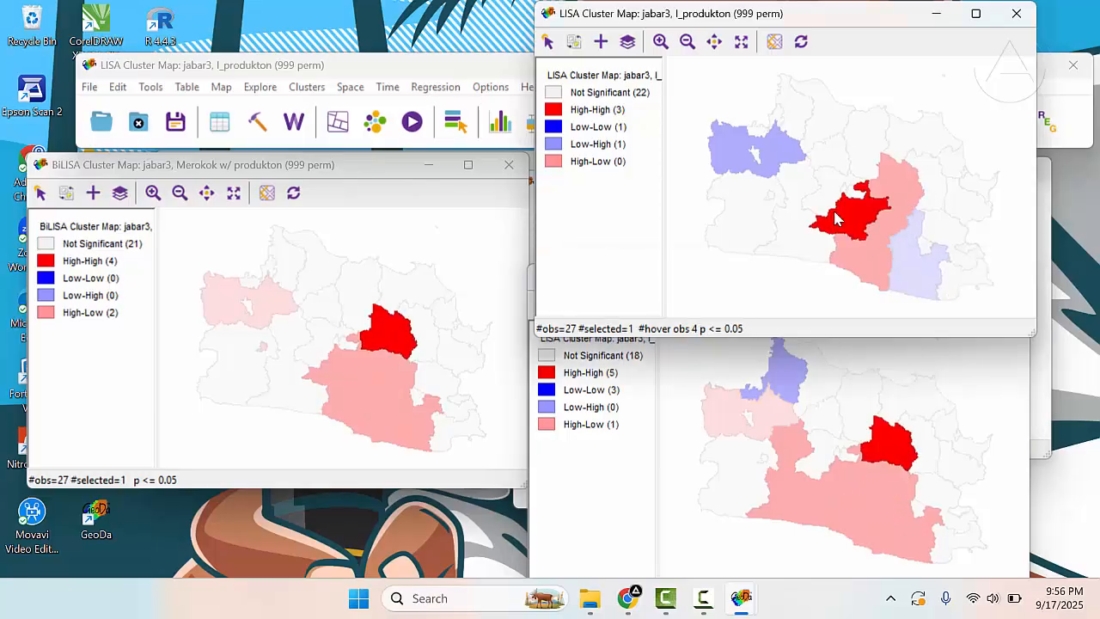
left_click(889, 187)
left_click(854, 220)
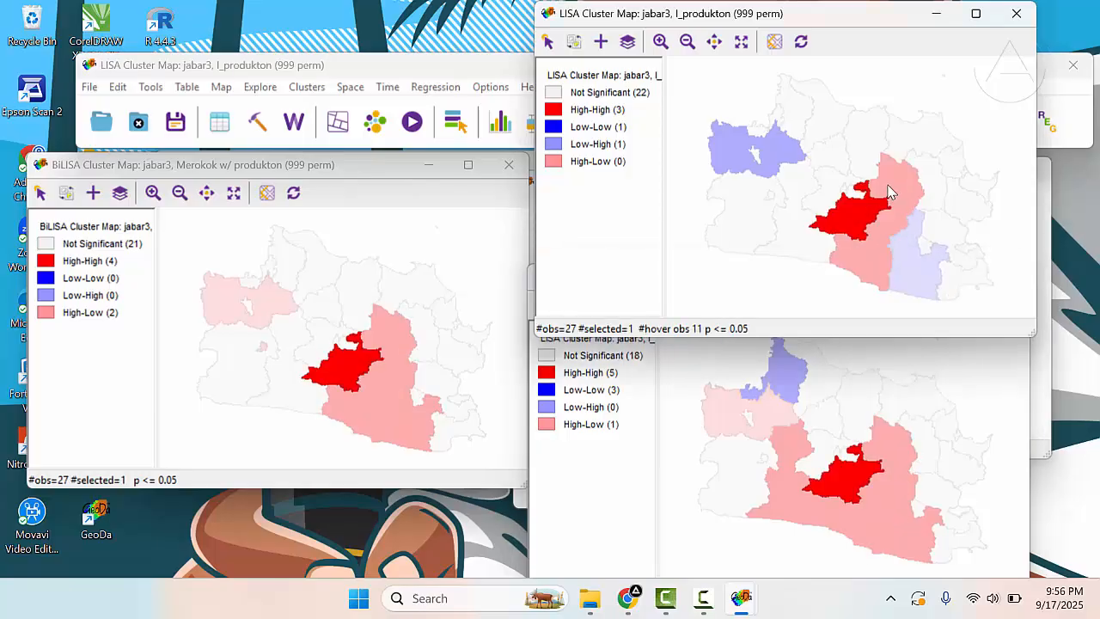
left_click(995, 127)
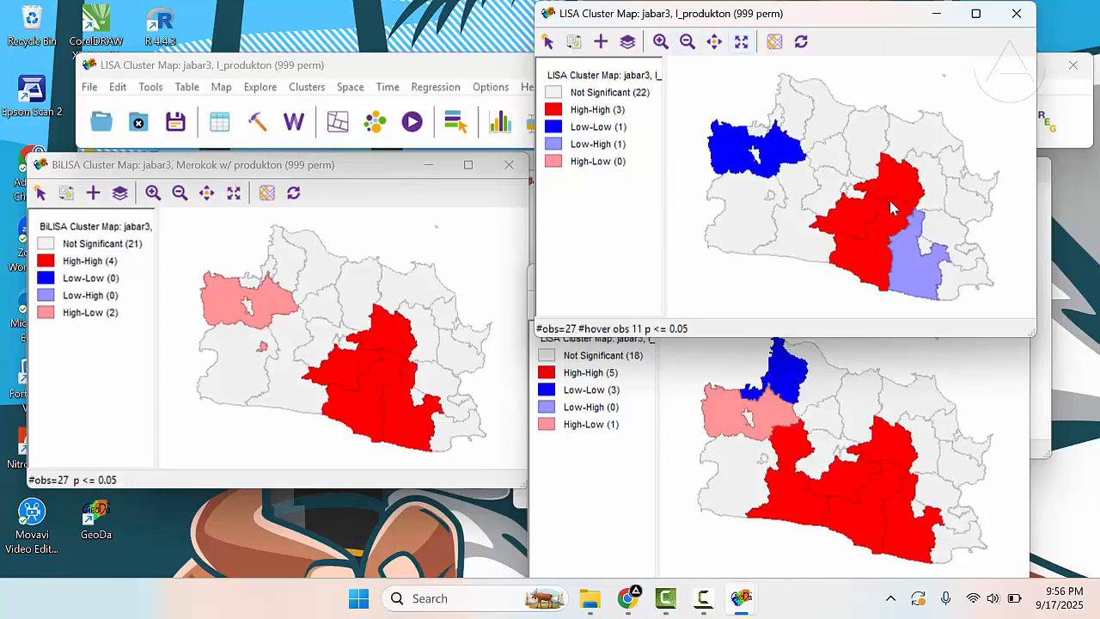
left_click(868, 473)
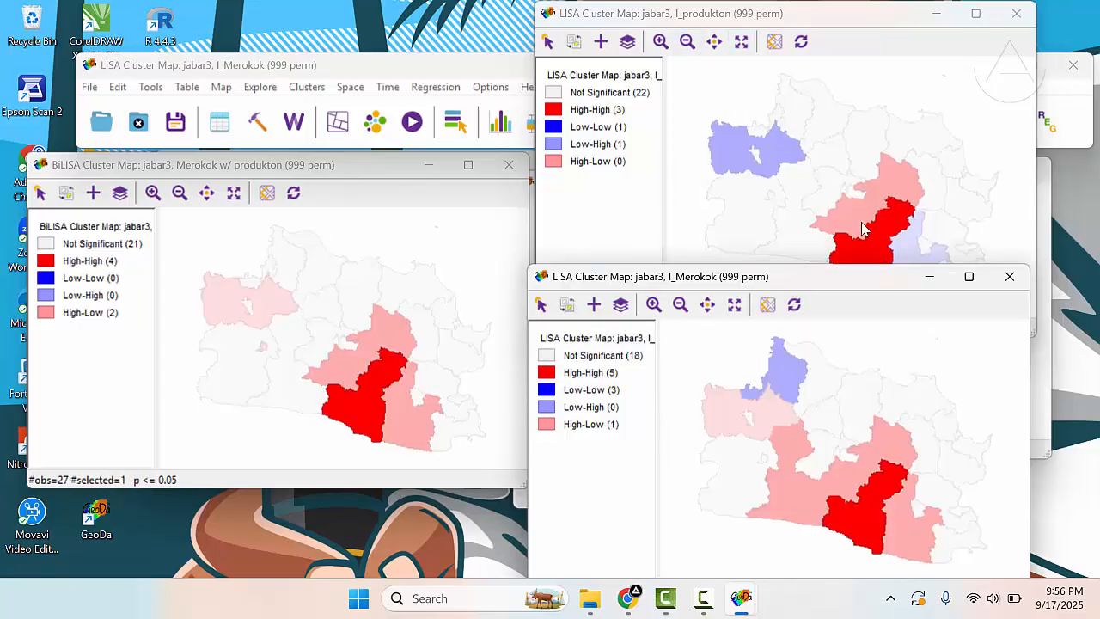
left_click(928, 164)
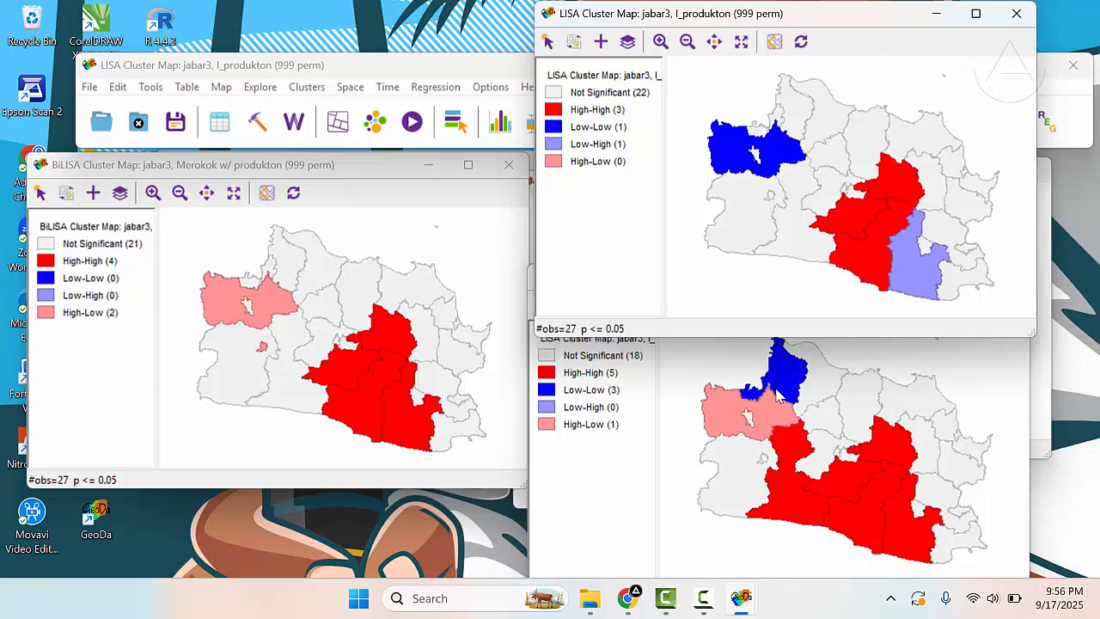
- Highlight individual High-High regions in the BiLISA cluster map to compare their categories in both univariate LISA maps, and clear the selection
left_click(370, 402)
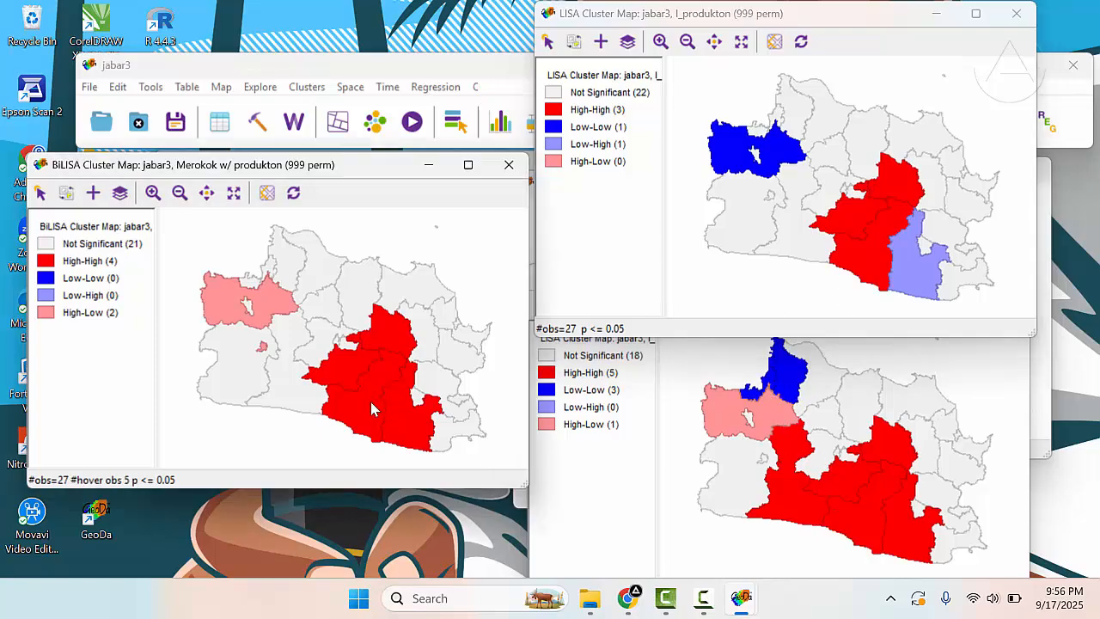
left_click(359, 393)
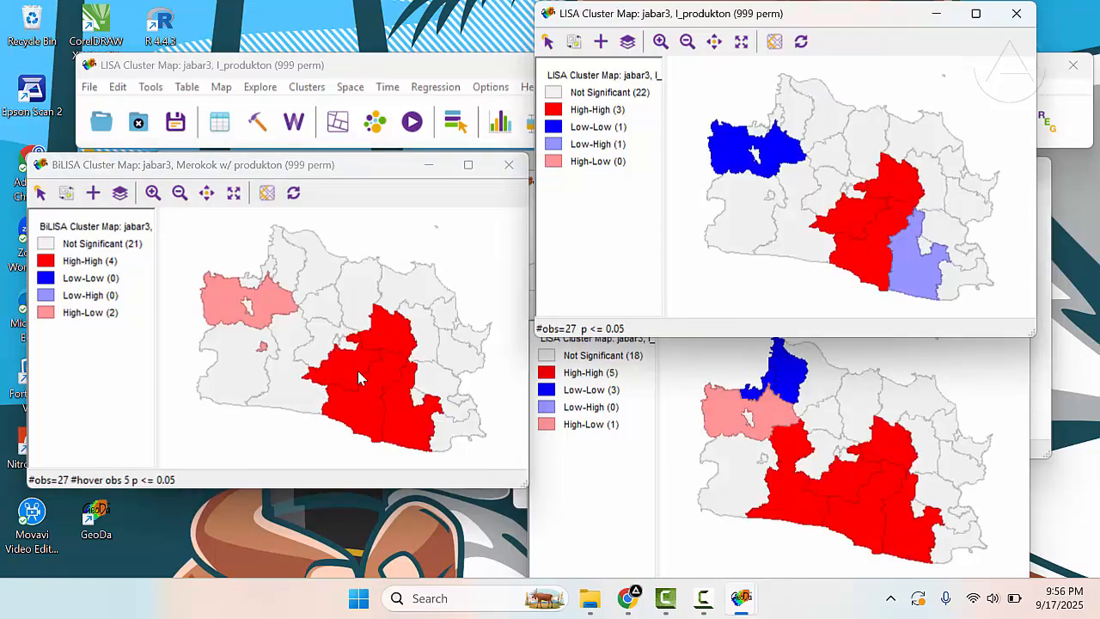
left_click(350, 366)
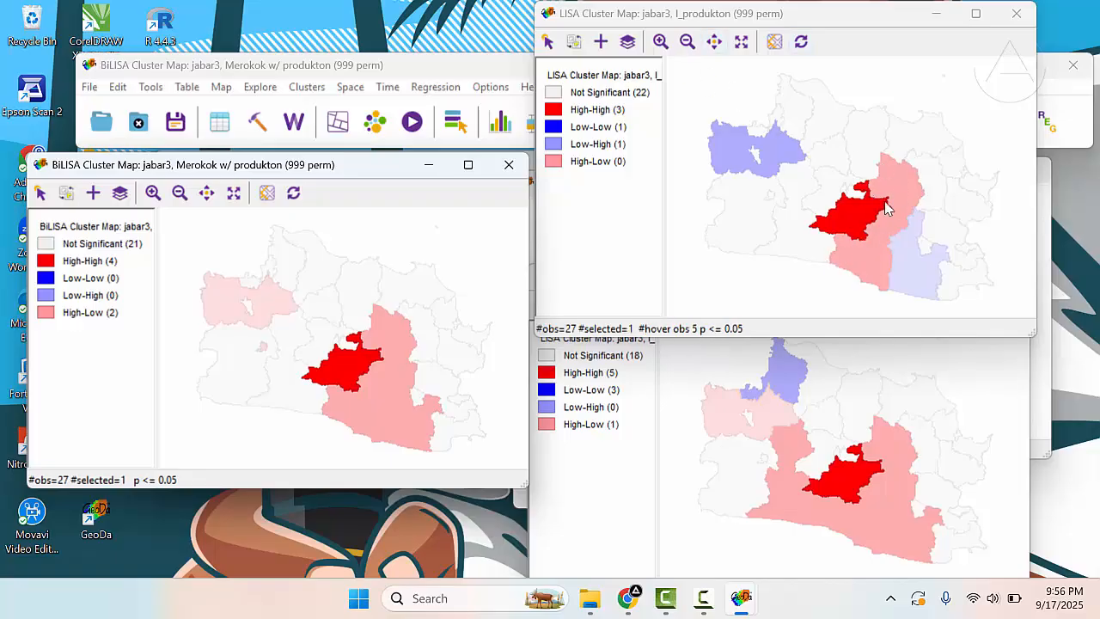
left_click(981, 123)
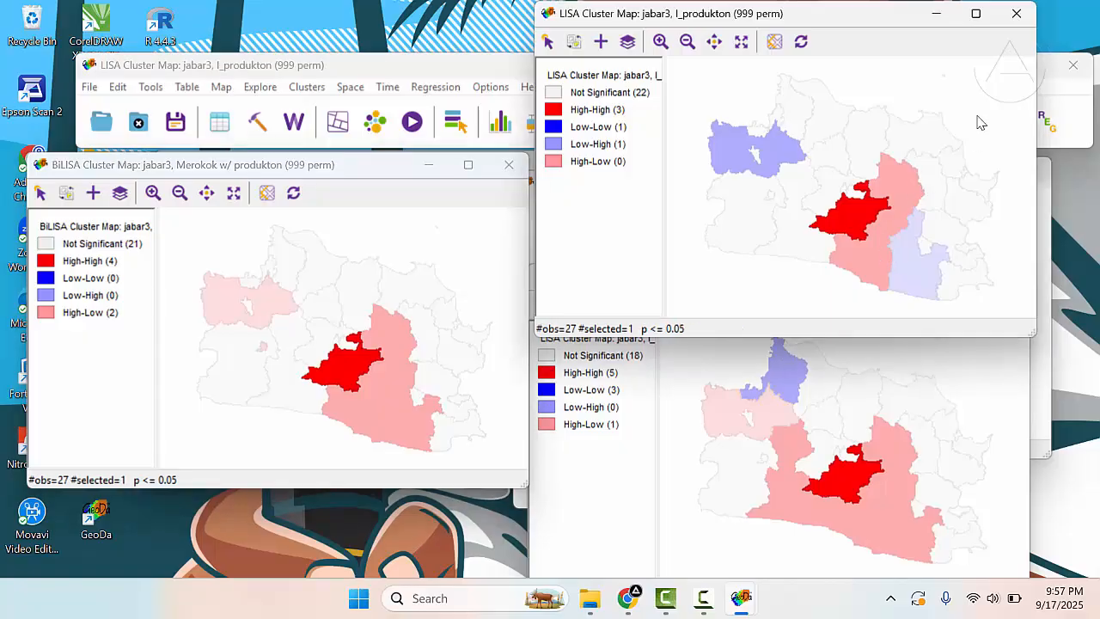
left_click(981, 122)
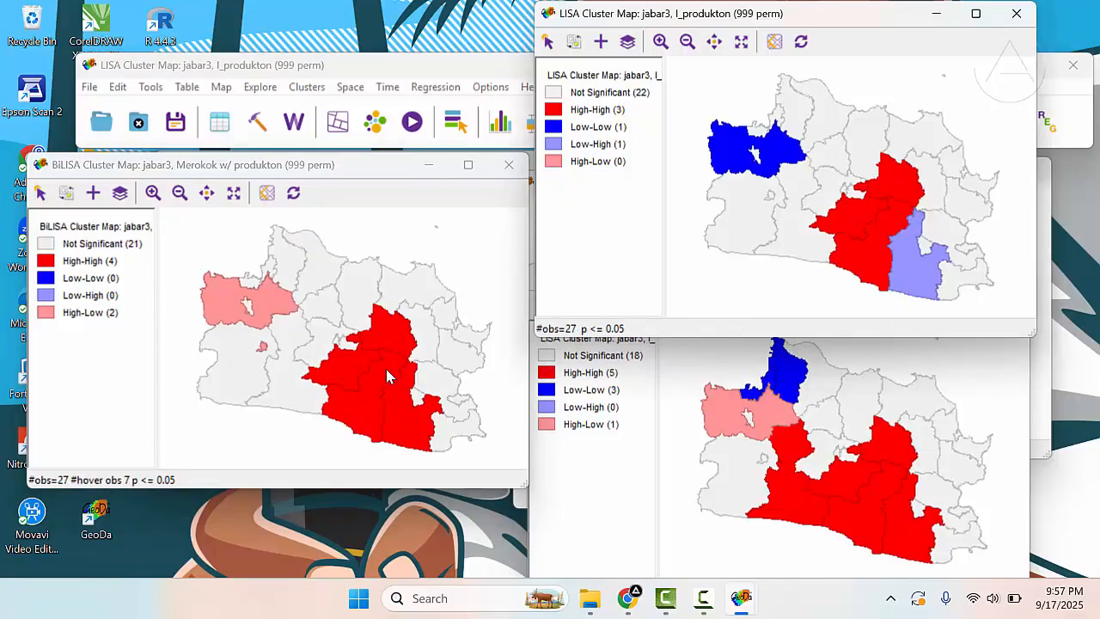
left_click(353, 361)
left_click(404, 331)
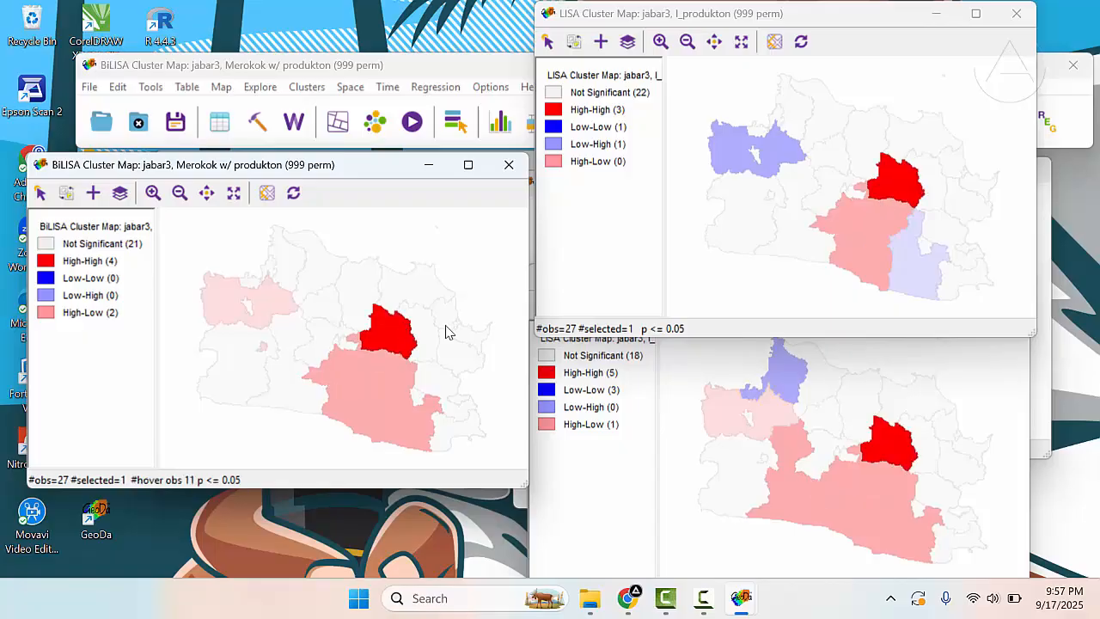
left_click(708, 361)
- Highlight the large northwestern High-Low region of the BiLISA map to compare its category in the Merokok and produkton LISA maps
left_click(258, 294)
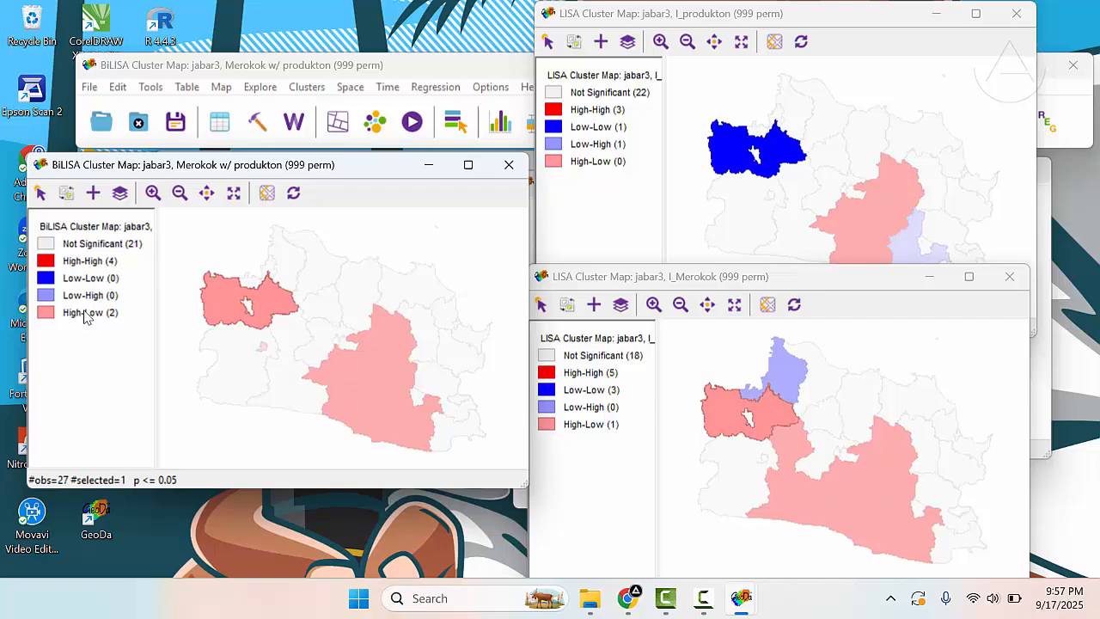
left_click(719, 392)
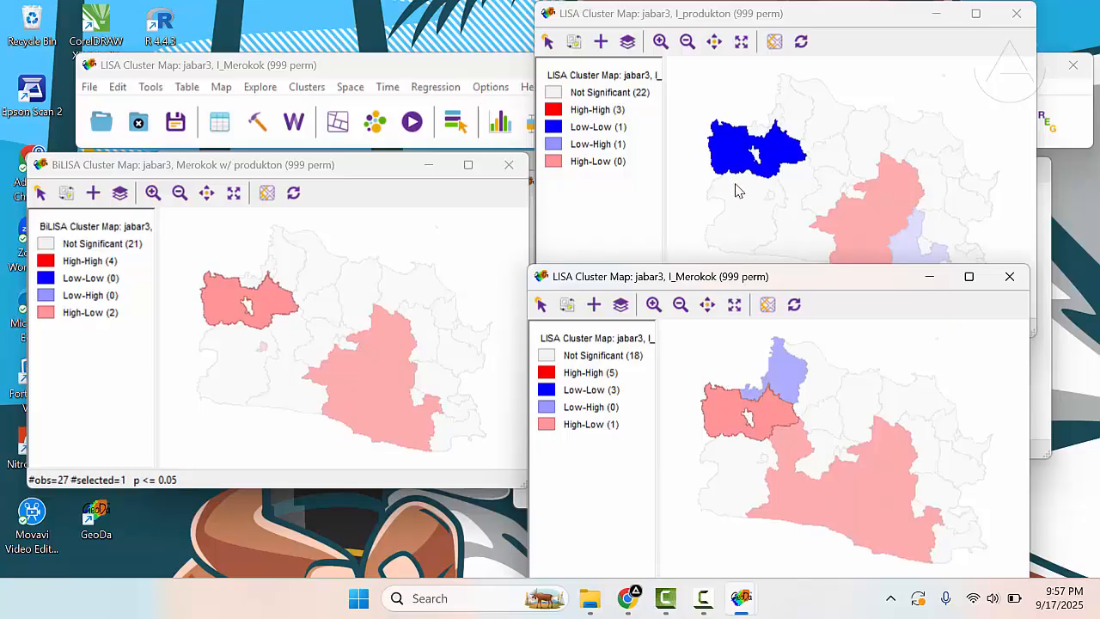
left_click(715, 371)
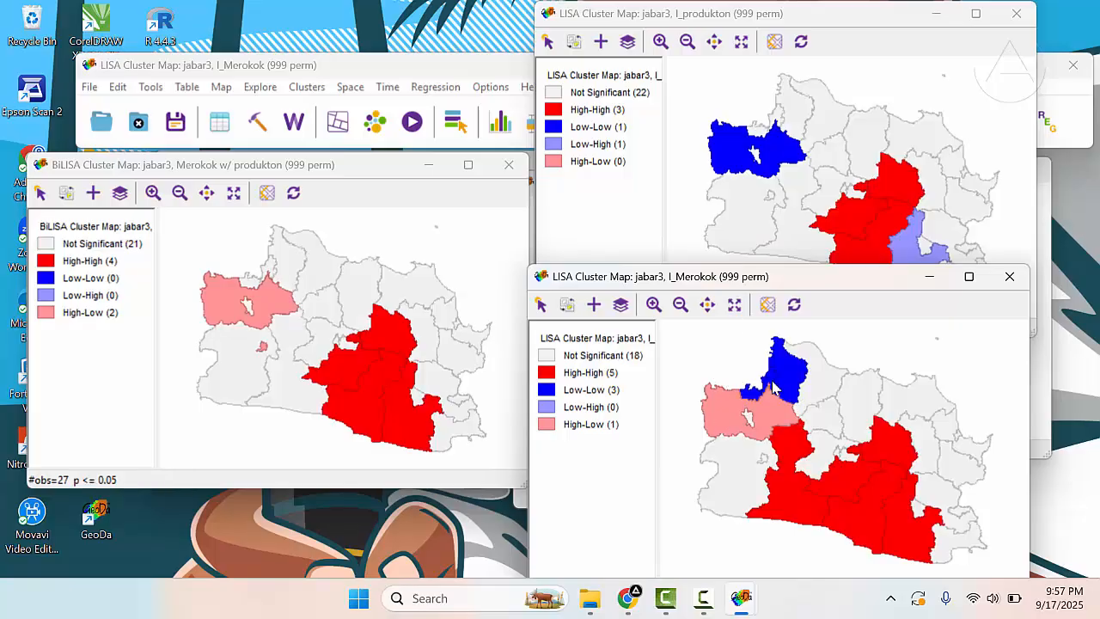
left_click(765, 155)
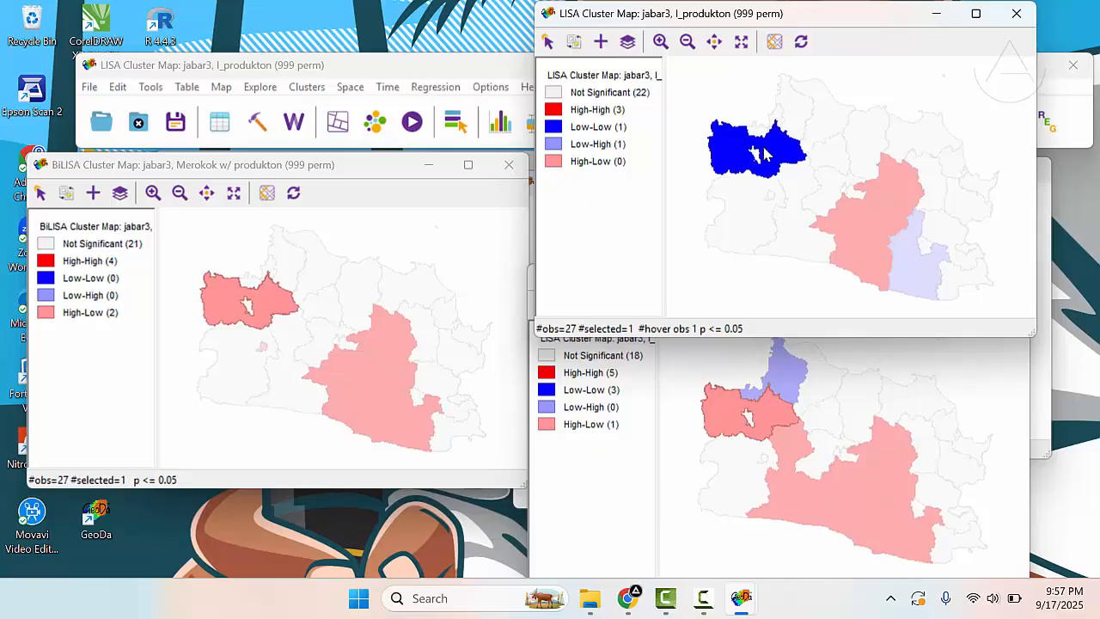
left_click(735, 411)
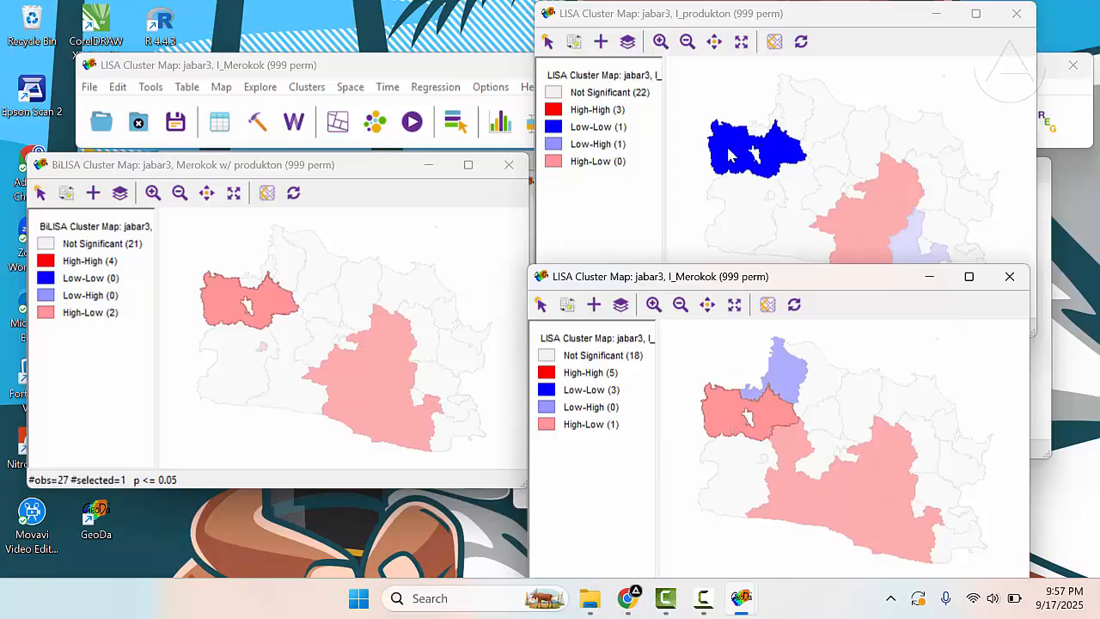
left_click(768, 145)
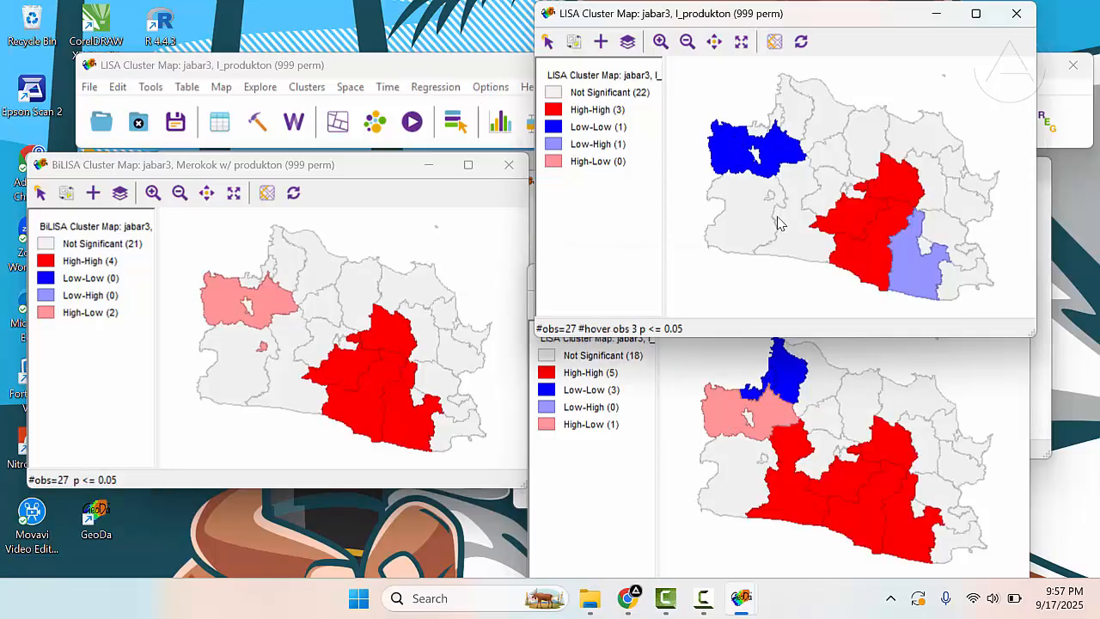
left_click(794, 391)
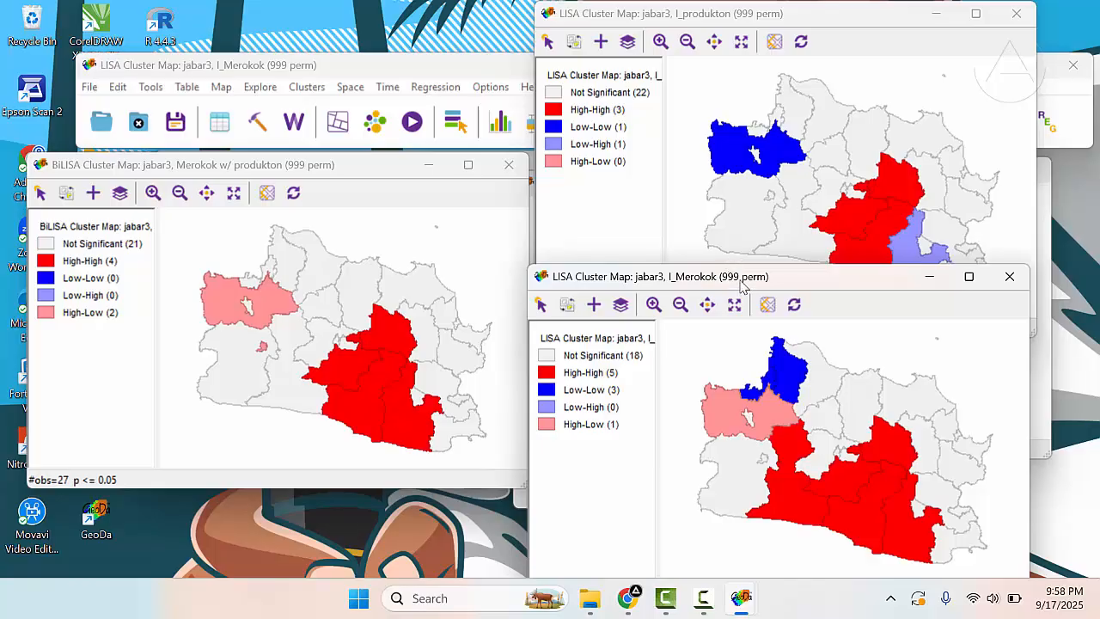
- Close the produkton and Merokok LISA cluster maps
left_click_drag(744, 283, 753, 242)
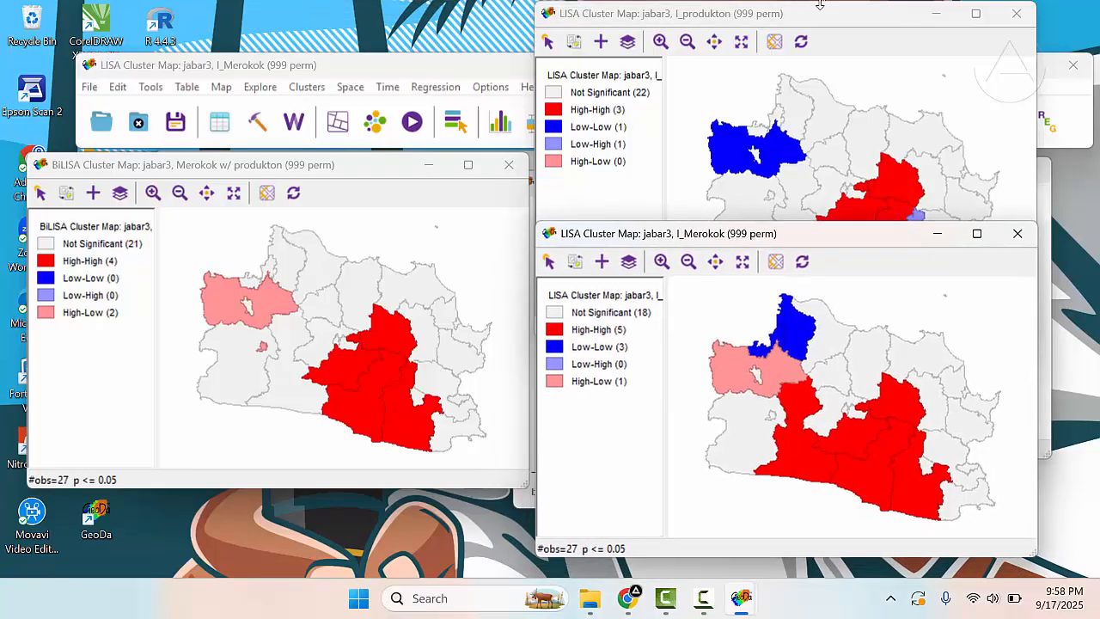
left_click_drag(807, 18, 816, 189)
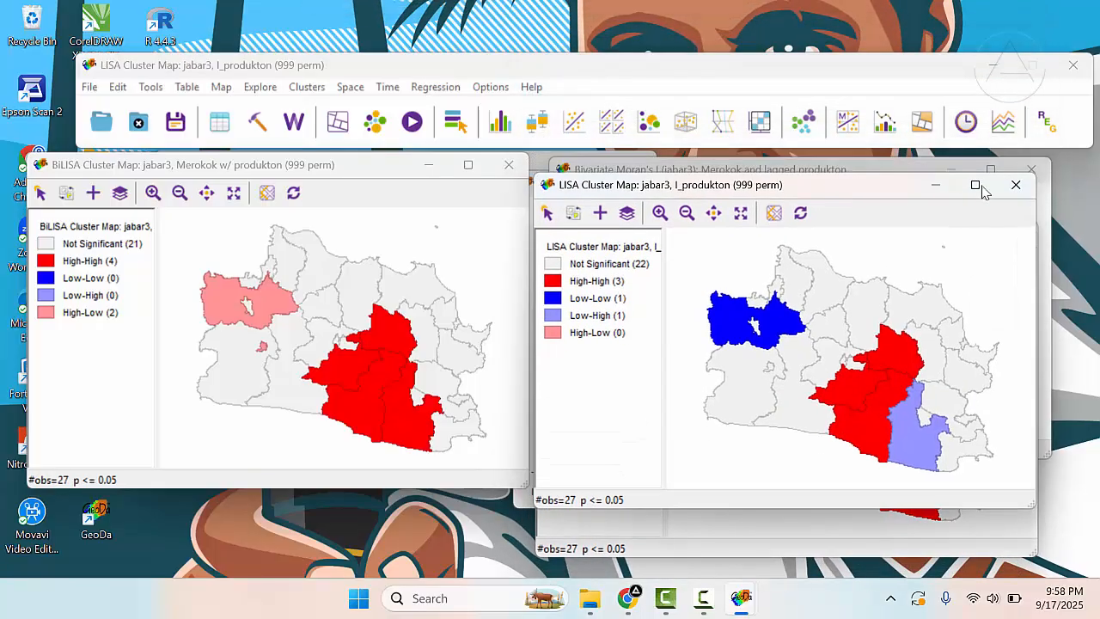
left_click(1017, 184)
left_click(1017, 233)
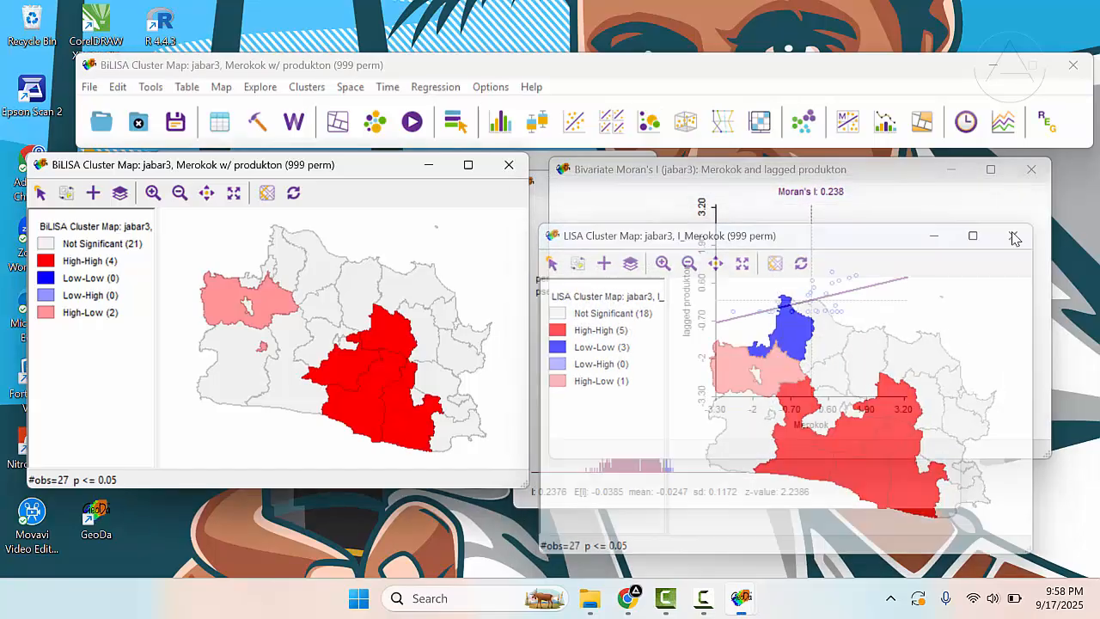
- Place the Bivariate Moran's I scatter plot beside the BiLISA map, make it taller, and bring the lowered permutation results window to the front
left_click_drag(848, 177, 810, 207)
left_click(824, 170)
left_click(737, 183)
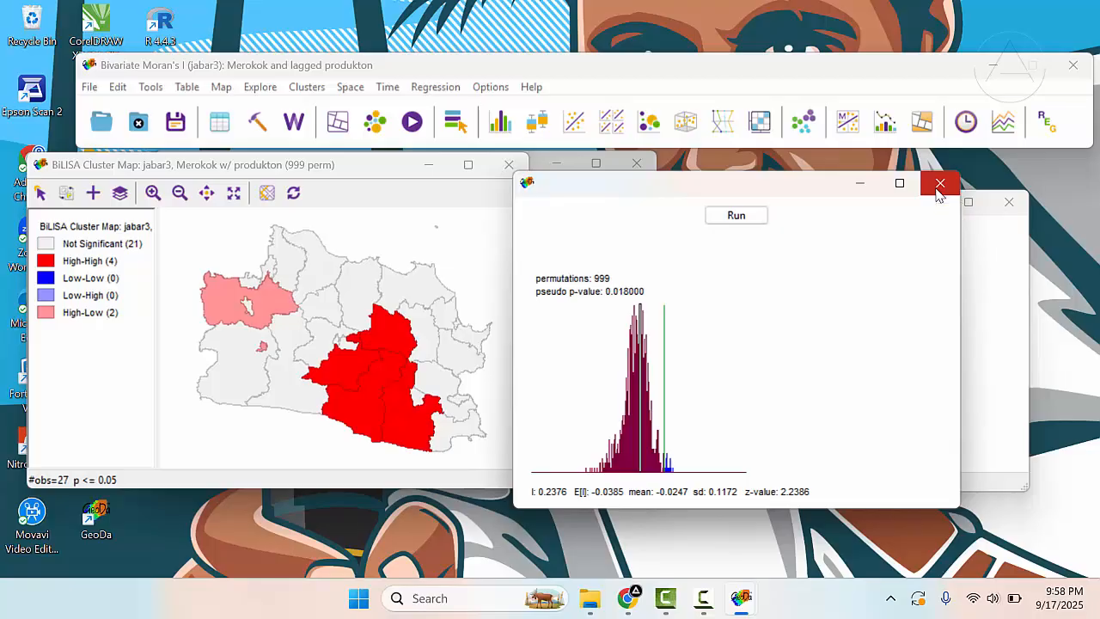
left_click_drag(838, 180, 835, 176)
left_click_drag(831, 194, 815, 176)
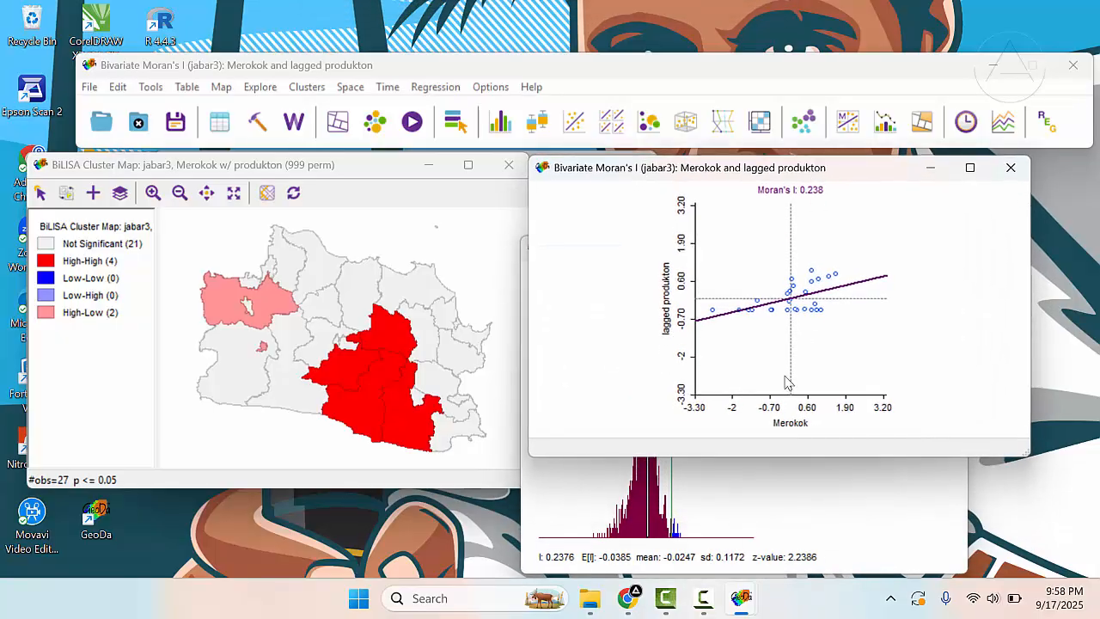
left_click_drag(786, 456, 786, 481)
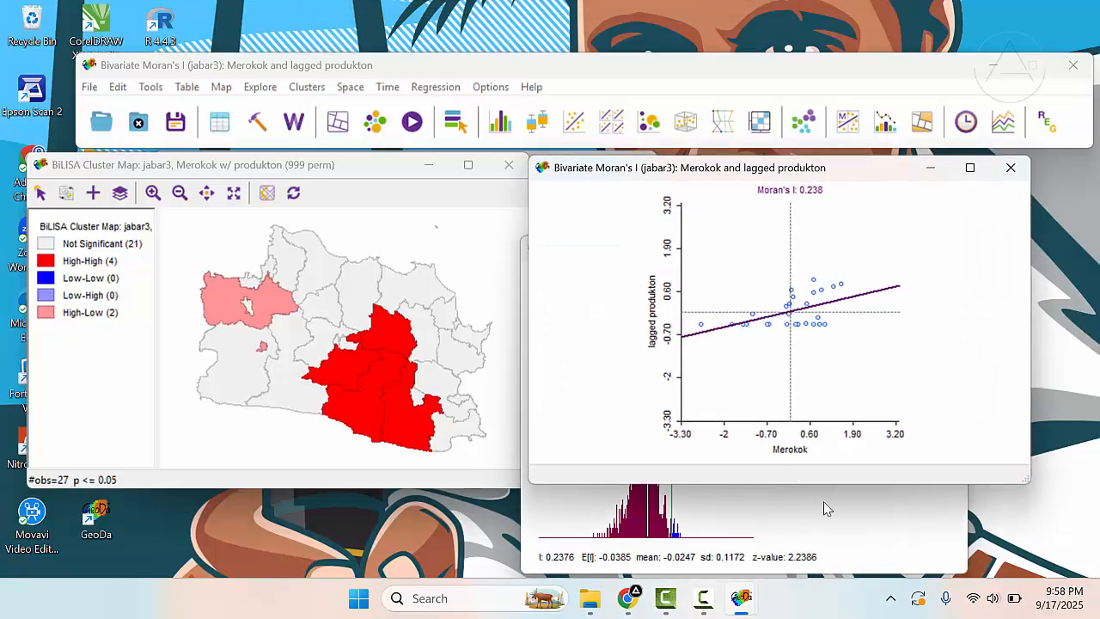
left_click(851, 518)
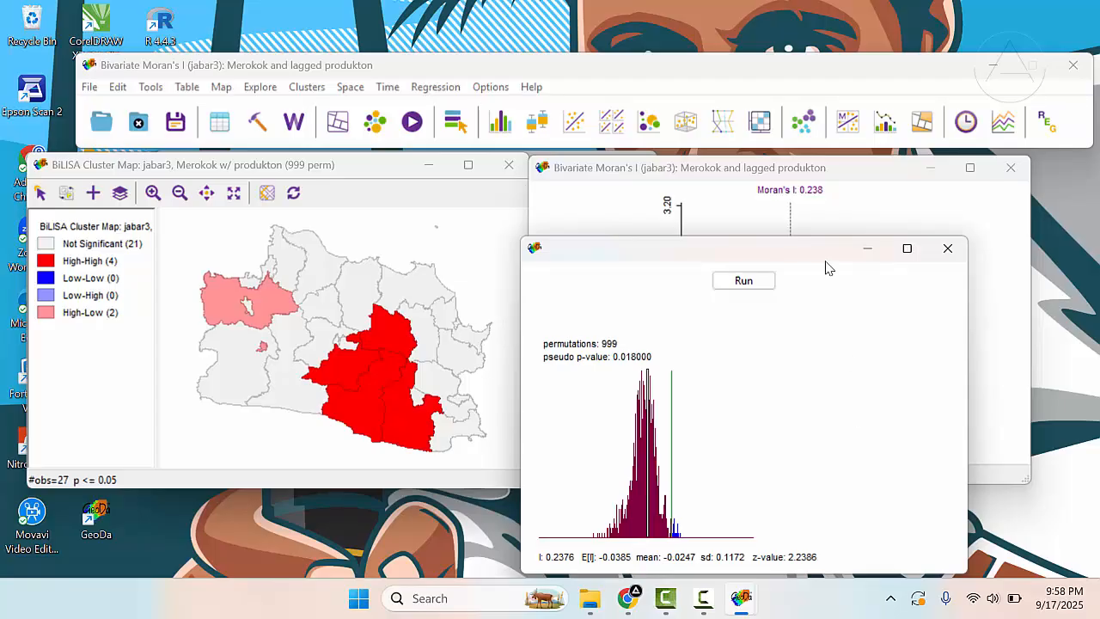